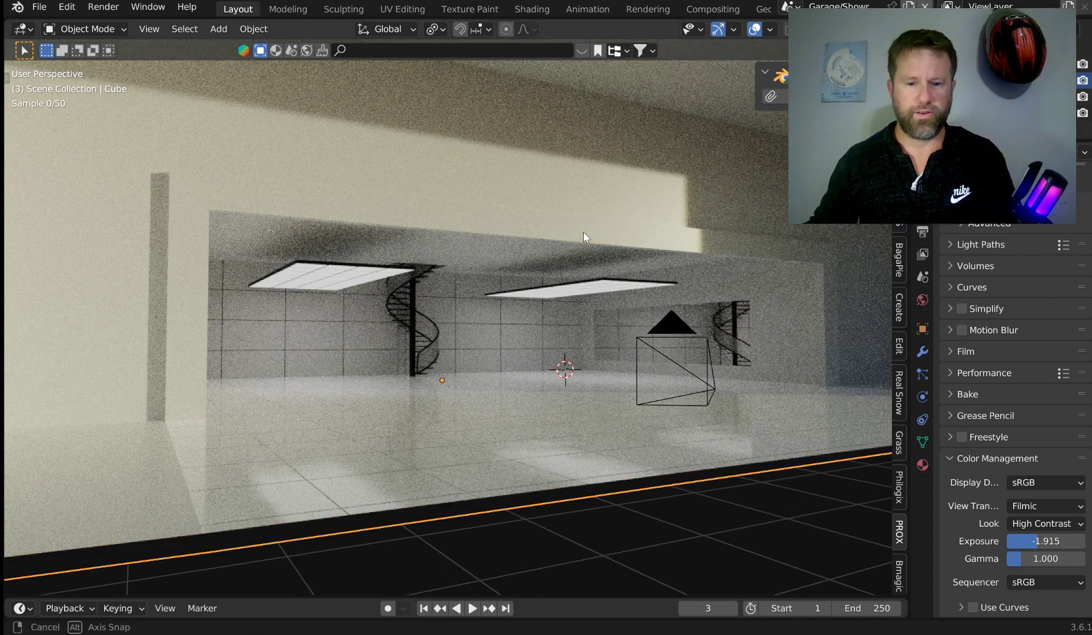
Step: Drop the dark SUV asset from the BlenderKit asset bar onto the garage floor
{"action": "middle_click_drag", "start_coordinate": [583, 232], "coordinate": [558, 58]}
{"action": "left_click", "coordinate": [582, 52]}
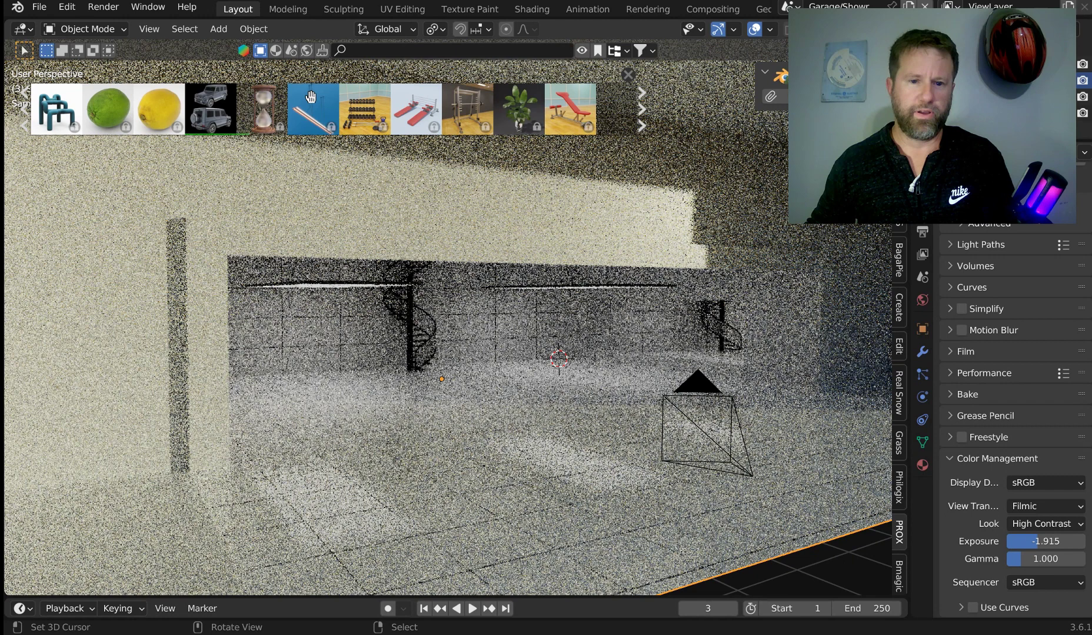
{"action": "left_click_drag", "start_coordinate": [216, 107], "coordinate": [543, 478]}
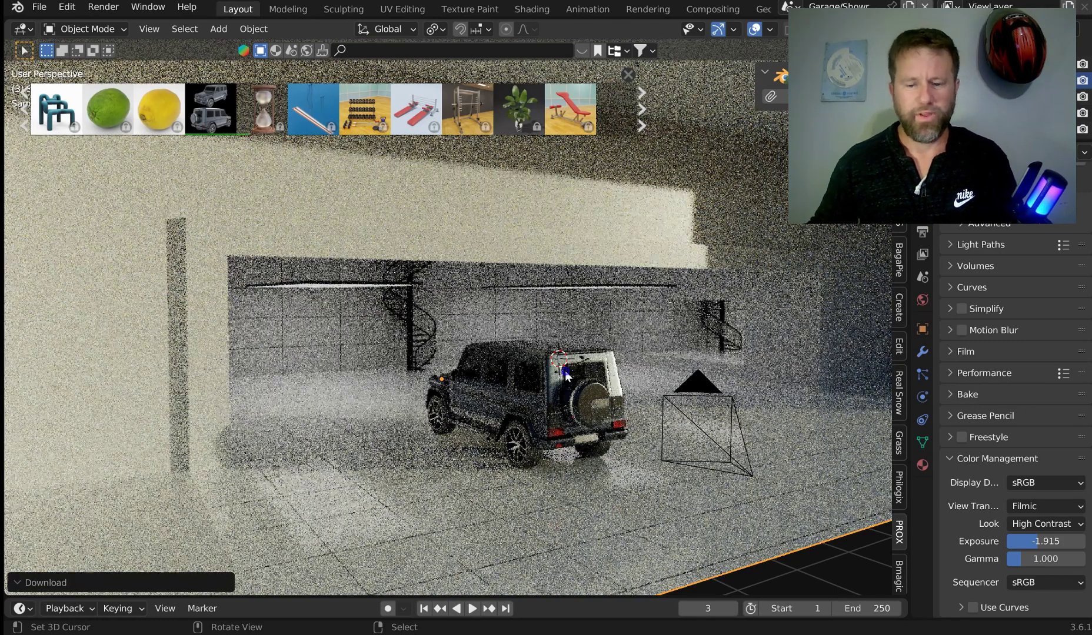
Step: Select the placed SUV and generate its OCP proxy hull (0.005, res 4)
{"action": "left_click", "coordinate": [582, 364]}
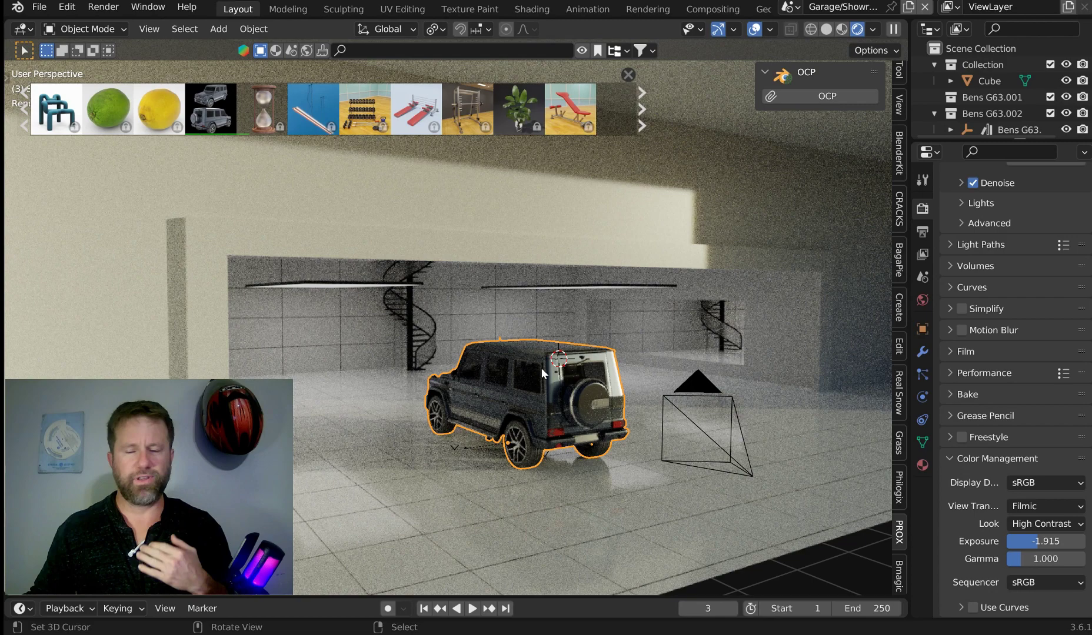
{"action": "left_click", "coordinate": [824, 95]}
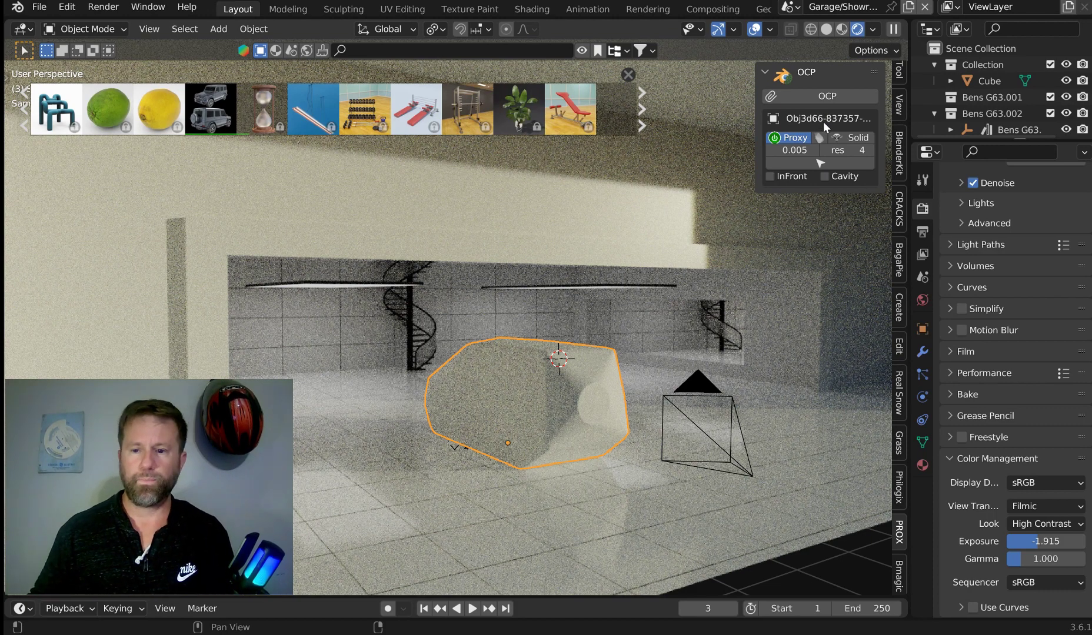
Step: Switch the viewport to Solid shading and return the SUV from Object to its Proxy display
{"action": "left_click", "coordinate": [796, 140]}
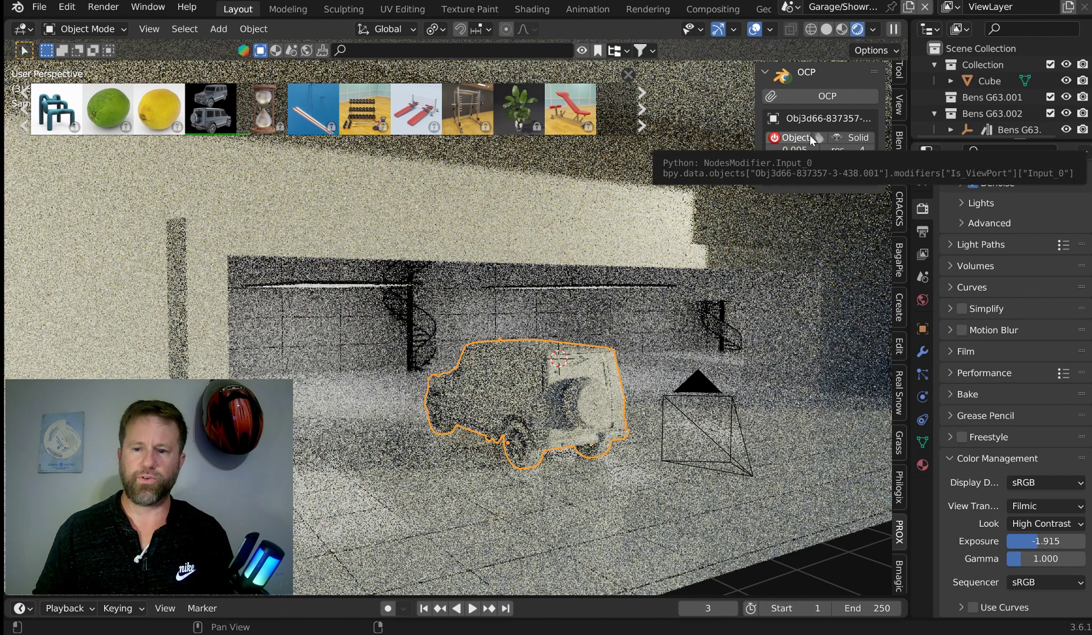
{"action": "left_click", "coordinate": [826, 29]}
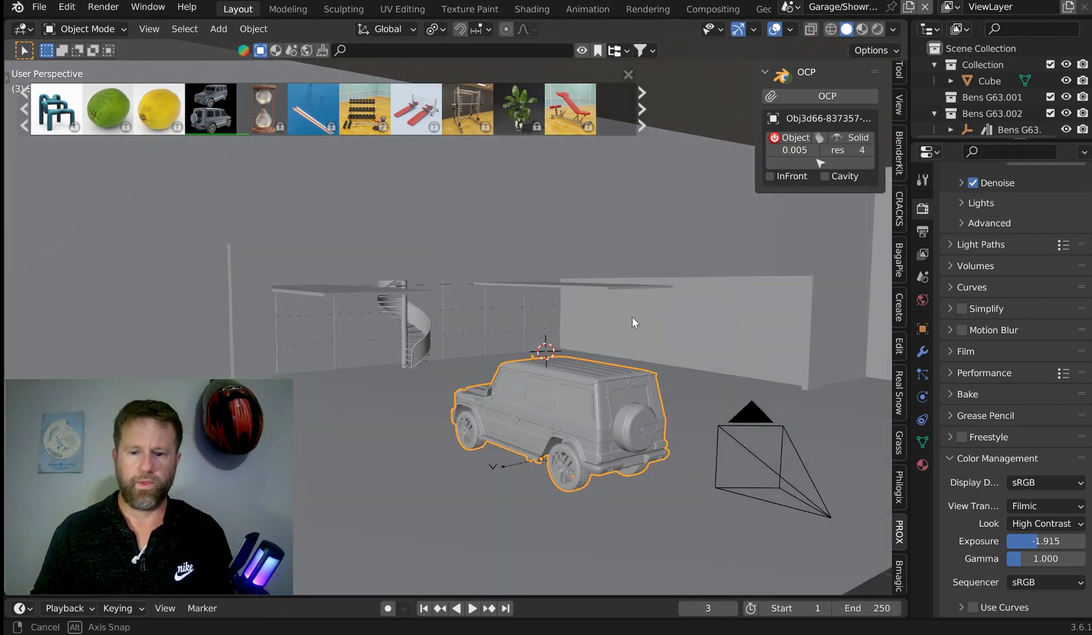
{"action": "middle_click_drag", "start_coordinate": [632, 317], "coordinate": [612, 253], "text": "shift"}
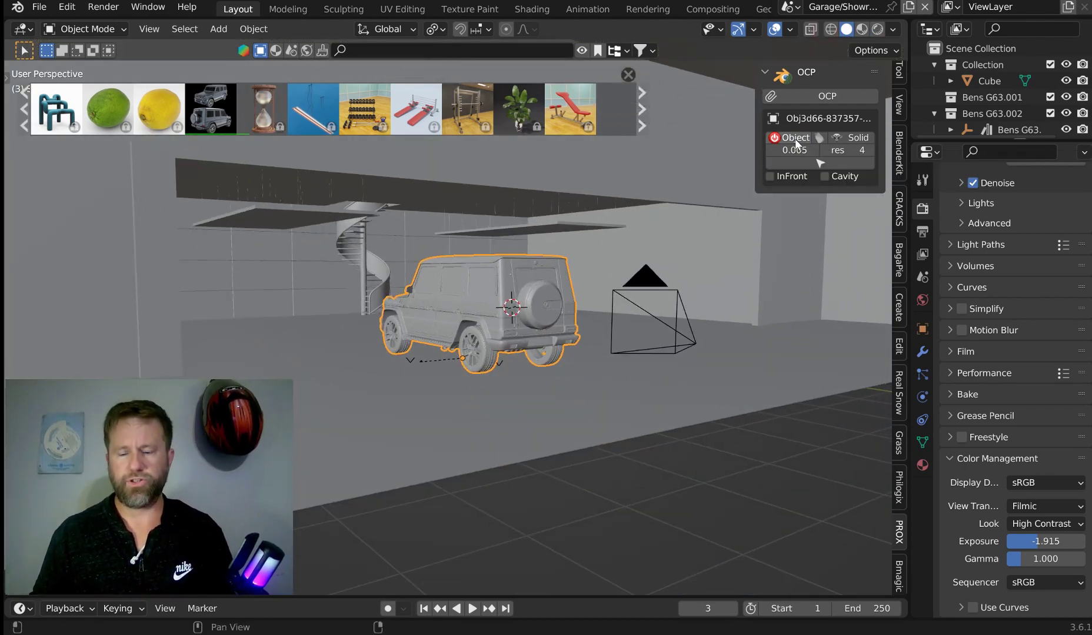
{"action": "left_click", "coordinate": [796, 140]}
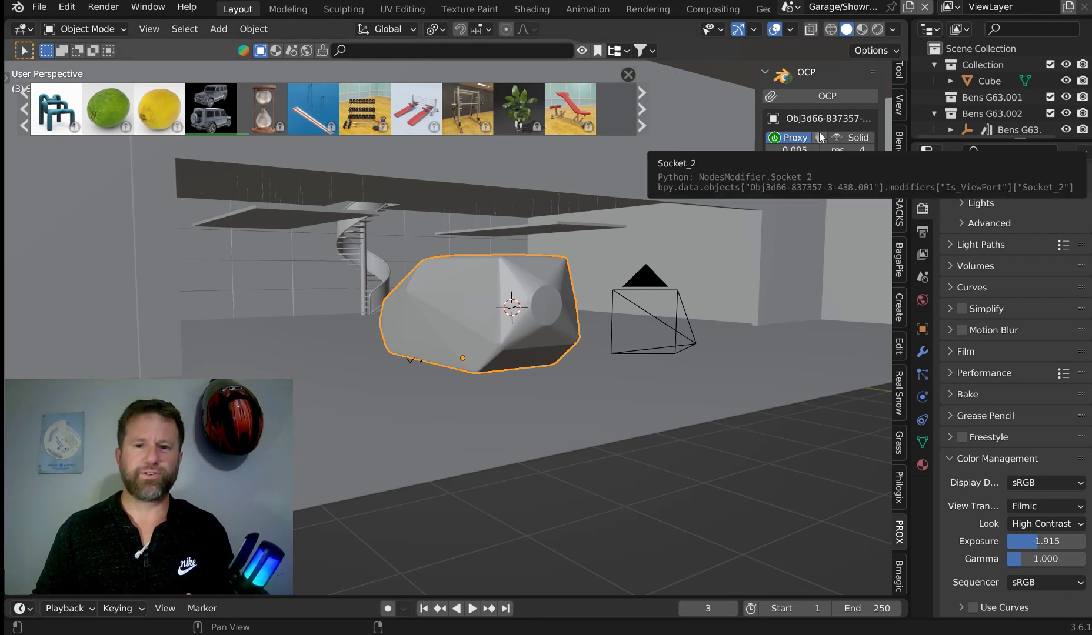
Step: Display the SUV's proxy as a simple box and orbit around it
{"action": "left_click", "coordinate": [824, 136]}
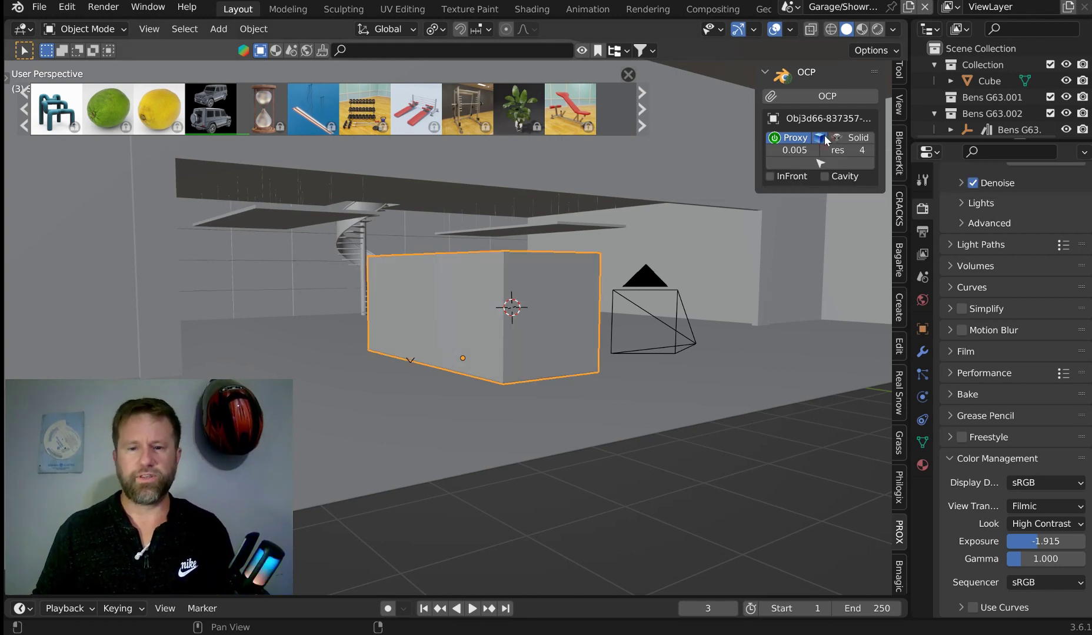
{"action": "middle_click_drag", "start_coordinate": [687, 182], "coordinate": [691, 198]}
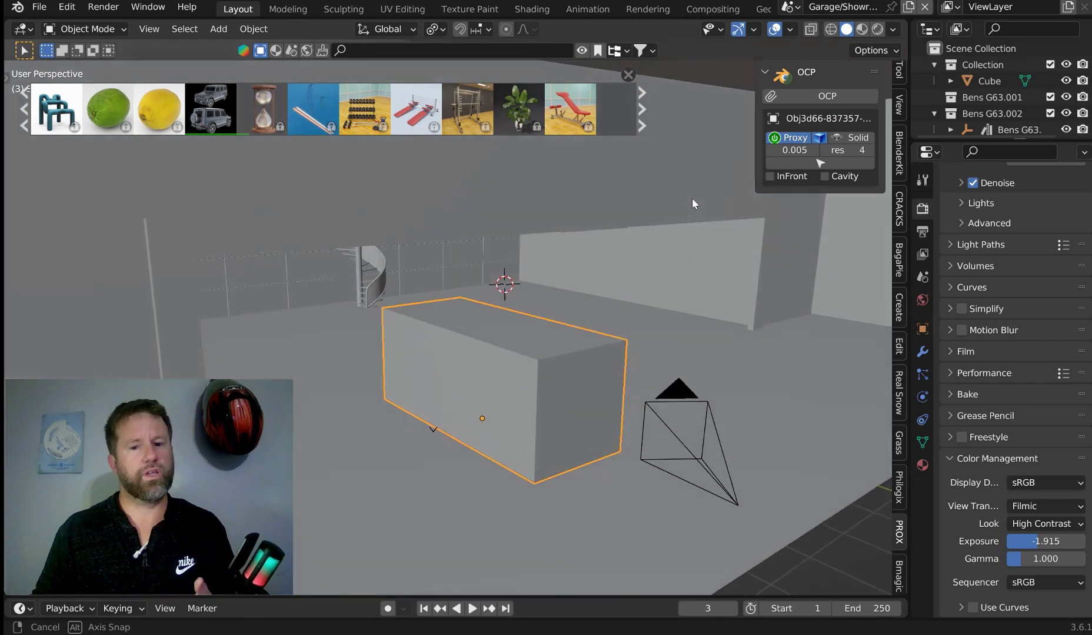
Step: Show the SUV as a wireframe and change its wire value from 0.005 to 0.001
{"action": "left_click", "coordinate": [859, 139]}
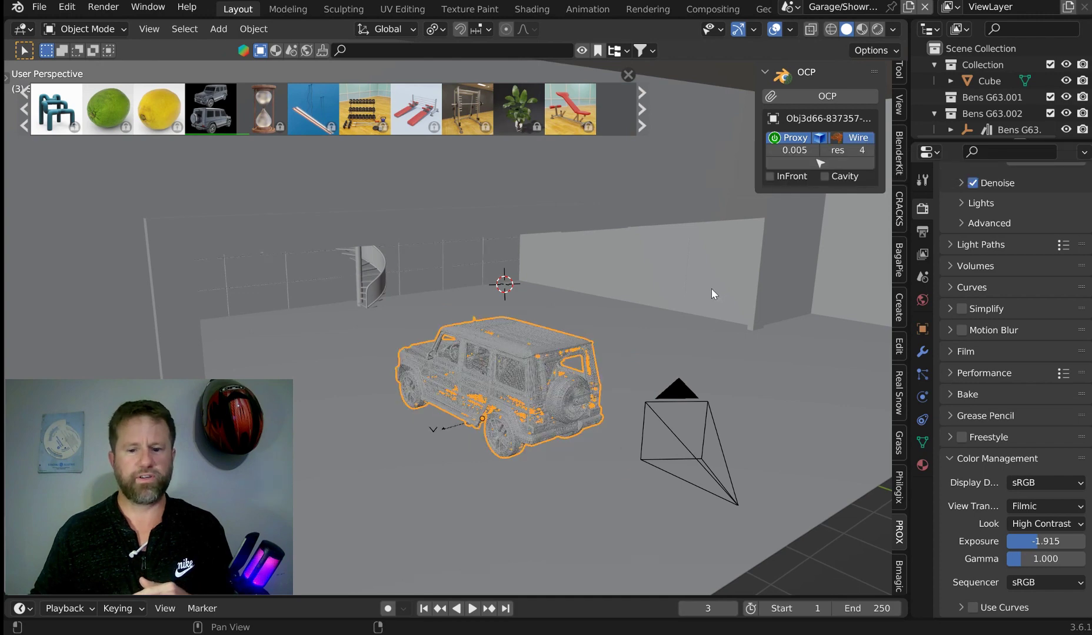
{"action": "left_click", "coordinate": [790, 150]}
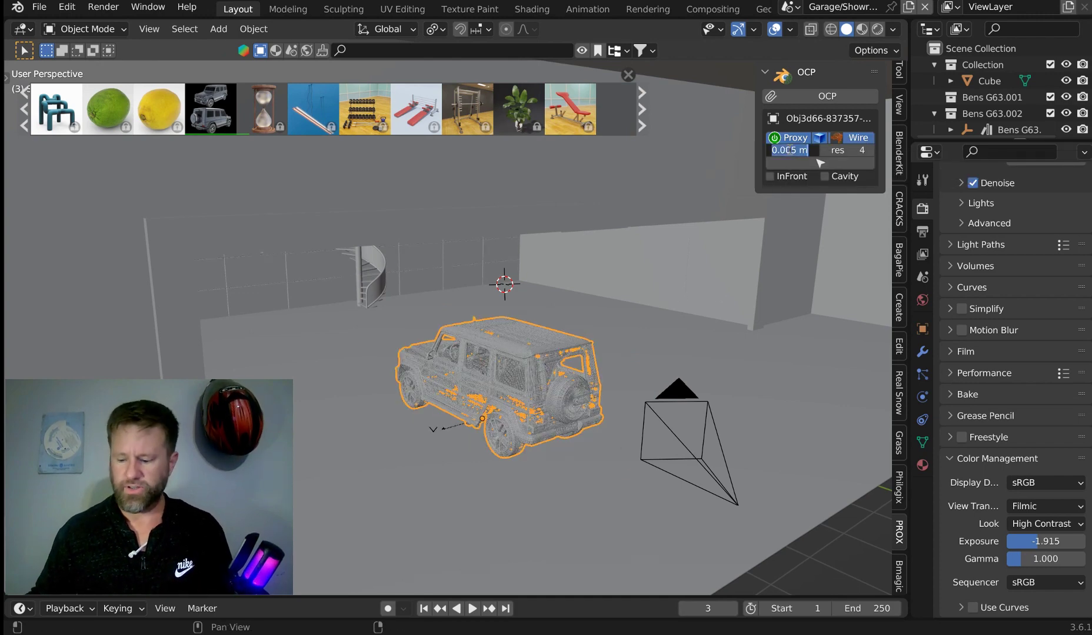
{"action": "type", "text": ".001"}
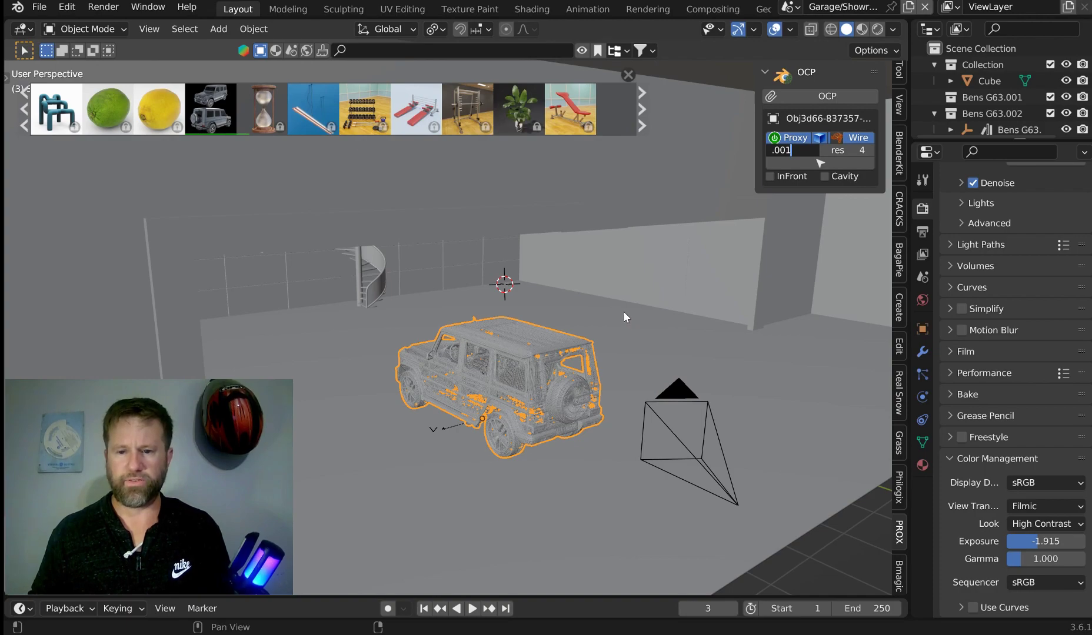
{"action": "key", "text": "Return"}
Step: Frame the wireframe car and orbit and zoom around it to a rear three-quarter view
{"action": "key", "text": "KP_Decimal"}
{"action": "middle_click_drag", "start_coordinate": [646, 314], "coordinate": [614, 289]}
{"action": "scroll", "coordinate": [615, 320], "scroll_direction": "up", "scroll_amount": 5}
{"action": "scroll", "coordinate": [615, 290], "scroll_direction": "up", "scroll_amount": 3}
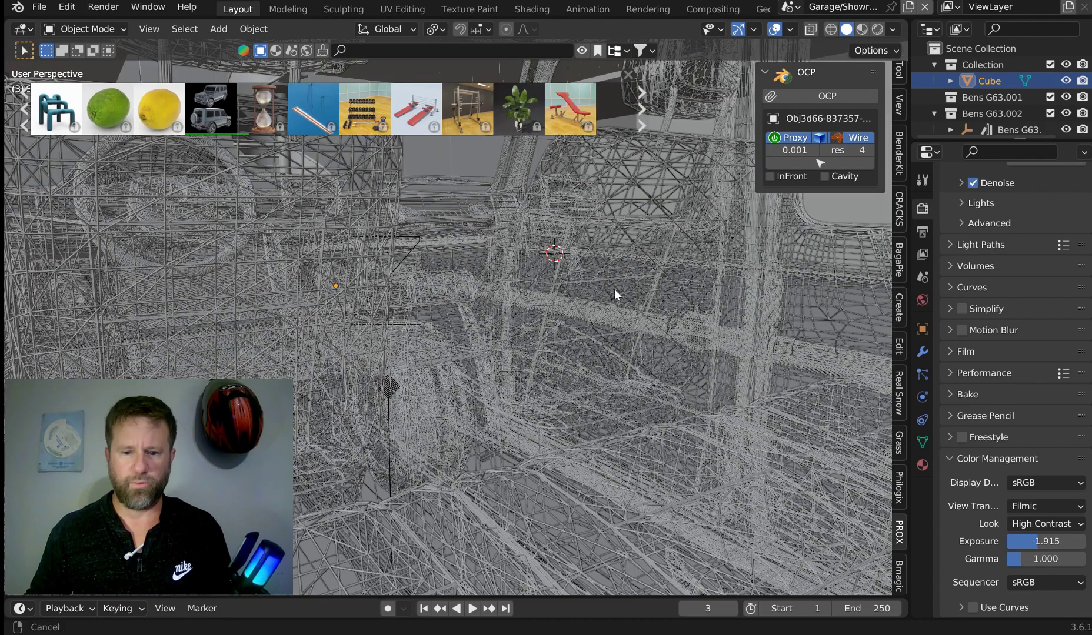
{"action": "scroll", "coordinate": [618, 286], "scroll_direction": "down", "scroll_amount": 3}
{"action": "scroll", "coordinate": [620, 286], "scroll_direction": "down", "scroll_amount": 3}
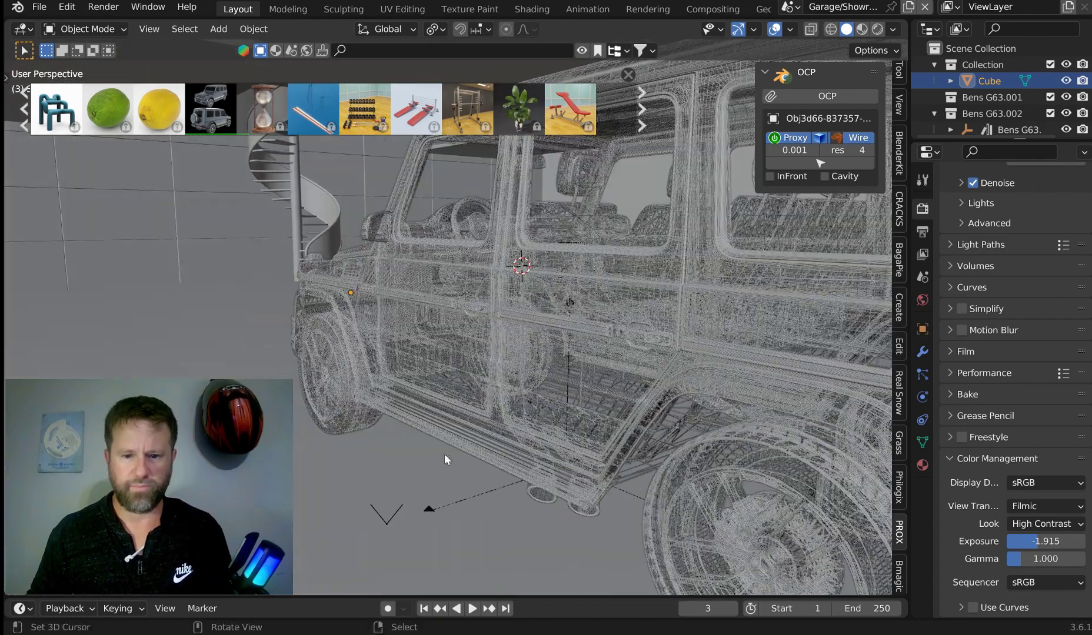
{"action": "scroll", "coordinate": [442, 462], "scroll_direction": "down", "scroll_amount": 3}
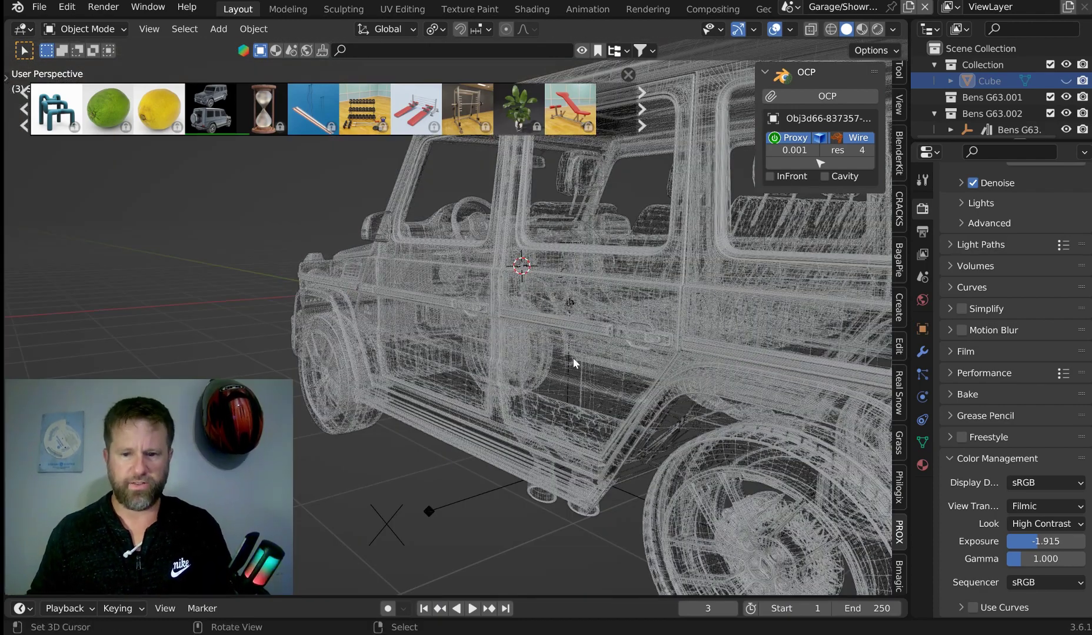
{"action": "middle_click_drag", "start_coordinate": [572, 358], "coordinate": [605, 362]}
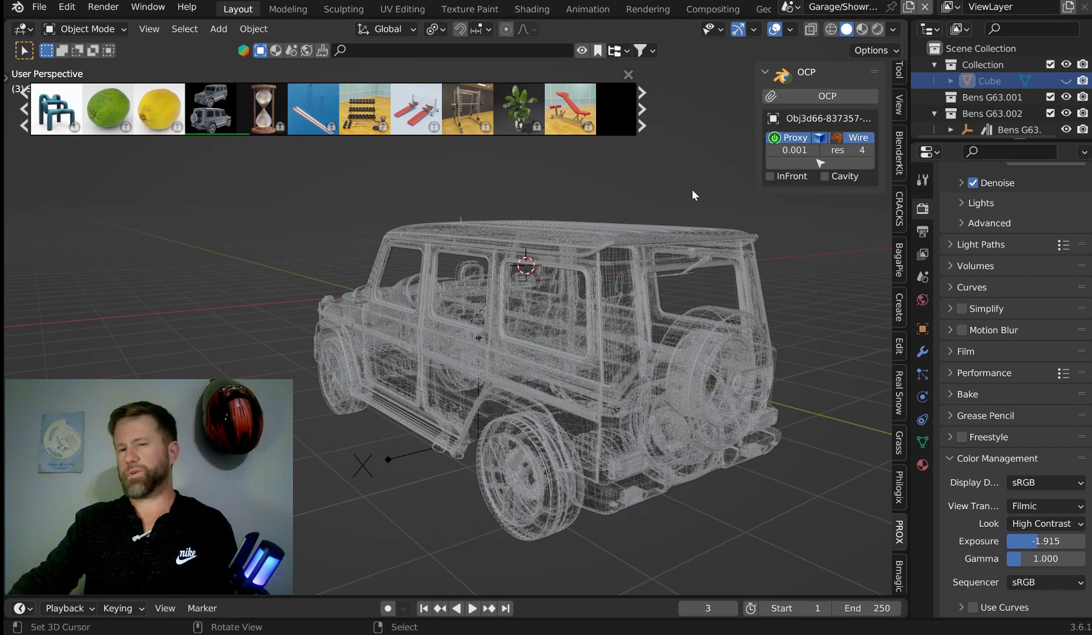
Step: Return the SUV to a solid proxy box and select it
{"action": "left_click", "coordinate": [859, 139]}
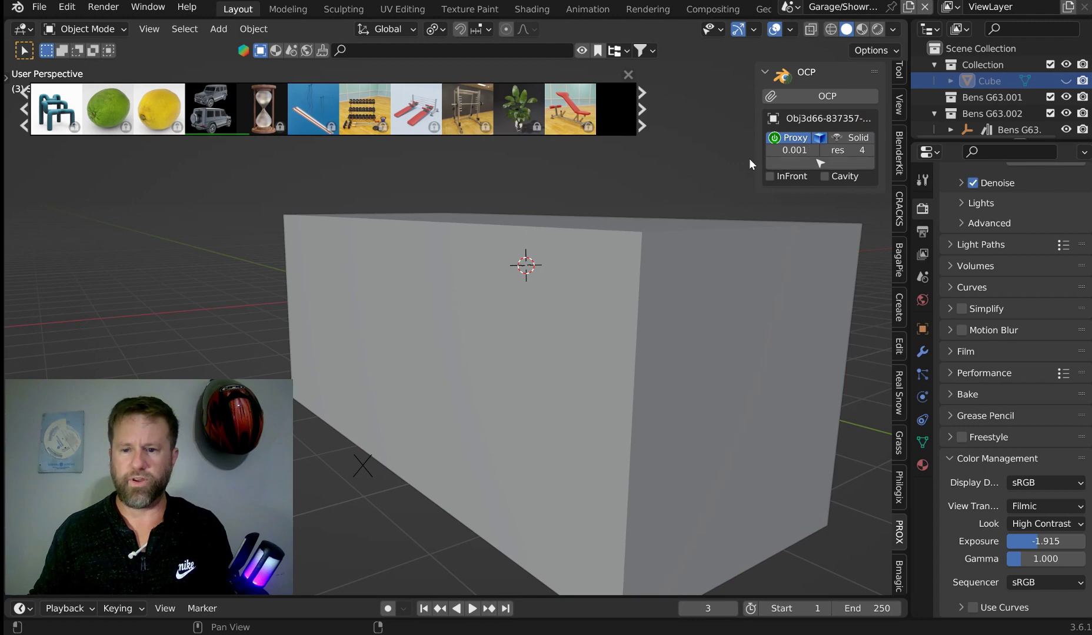
{"action": "scroll", "coordinate": [657, 235], "scroll_direction": "down", "scroll_amount": 3}
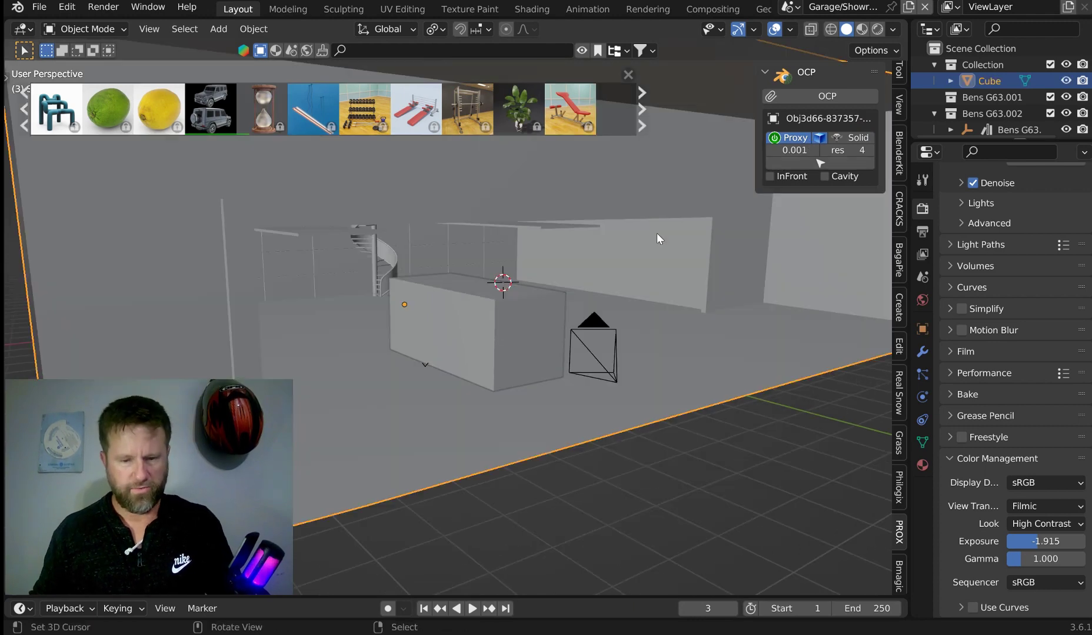
{"action": "left_click", "coordinate": [633, 273]}
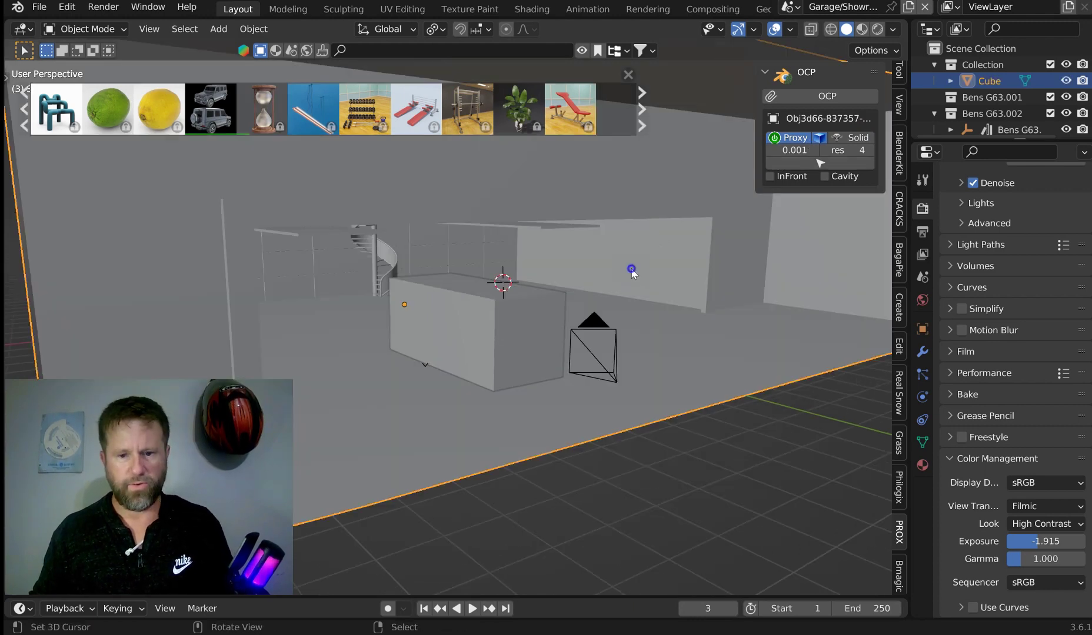
{"action": "left_click", "coordinate": [525, 309]}
Step: Duplicate the box along X beside the original, and show the original as its full mesh
{"action": "key", "text": "shift+d"}
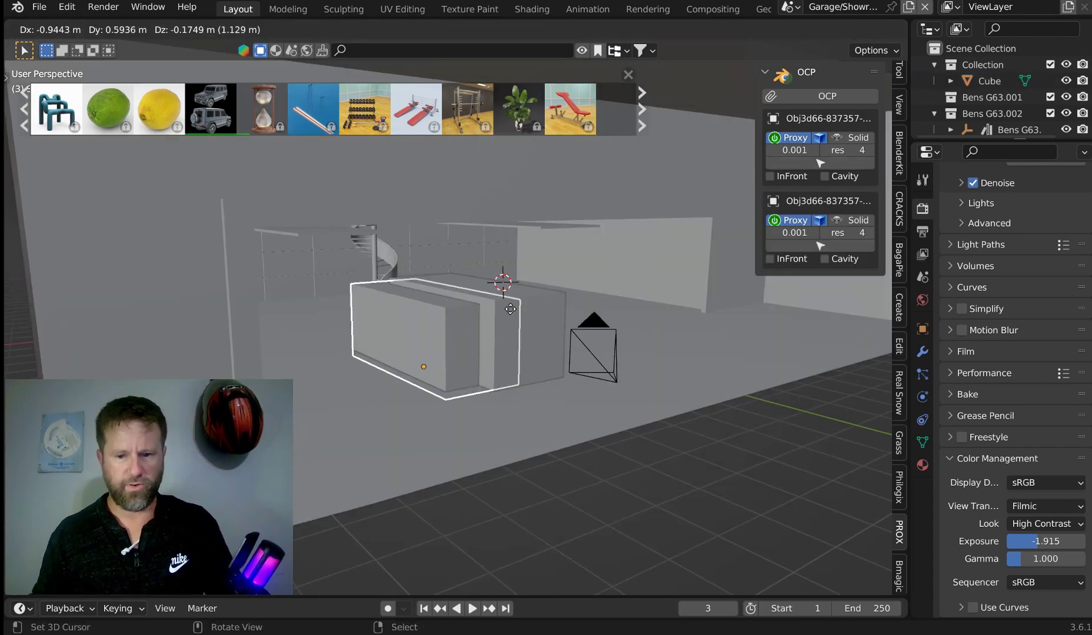
{"action": "right_click", "coordinate": [511, 307]}
{"action": "key", "text": "g"}
{"action": "key", "text": "x"}
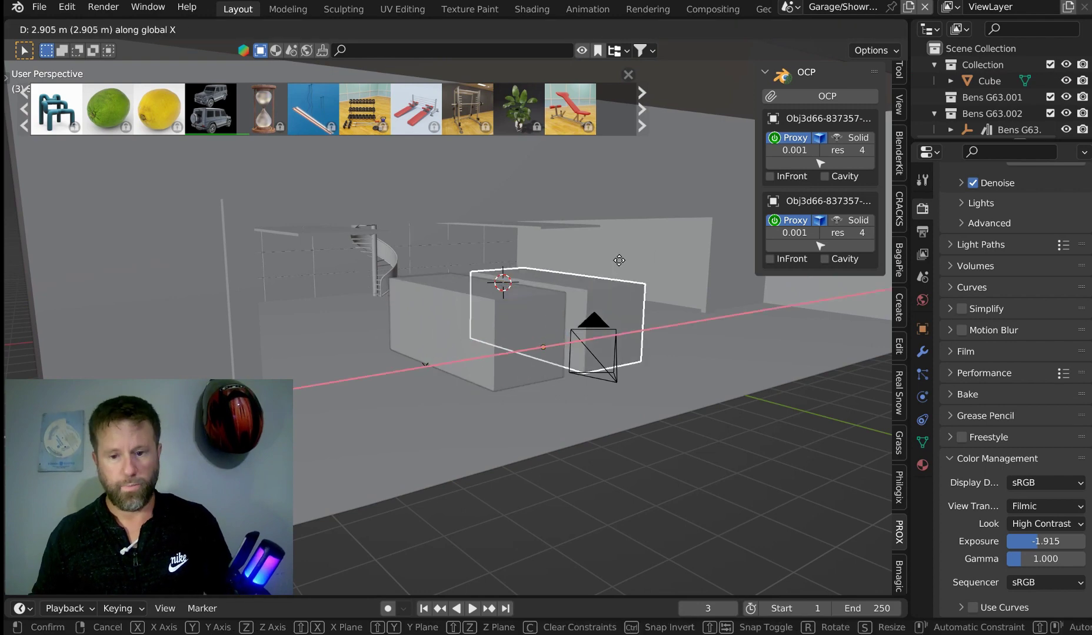
{"action": "left_click", "coordinate": [635, 269]}
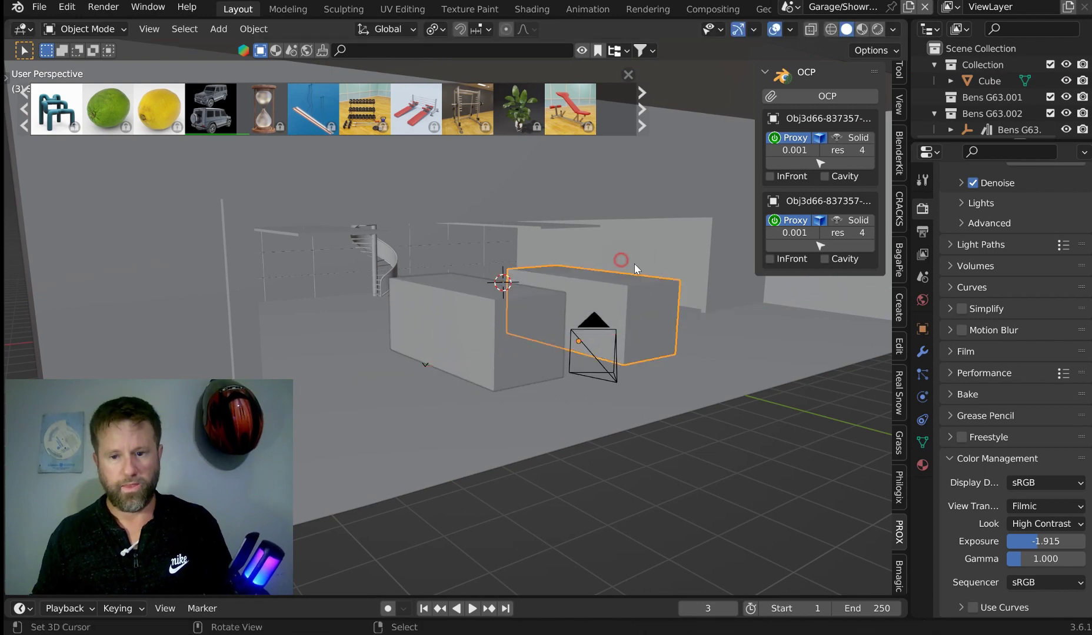
{"action": "left_click", "coordinate": [820, 137]}
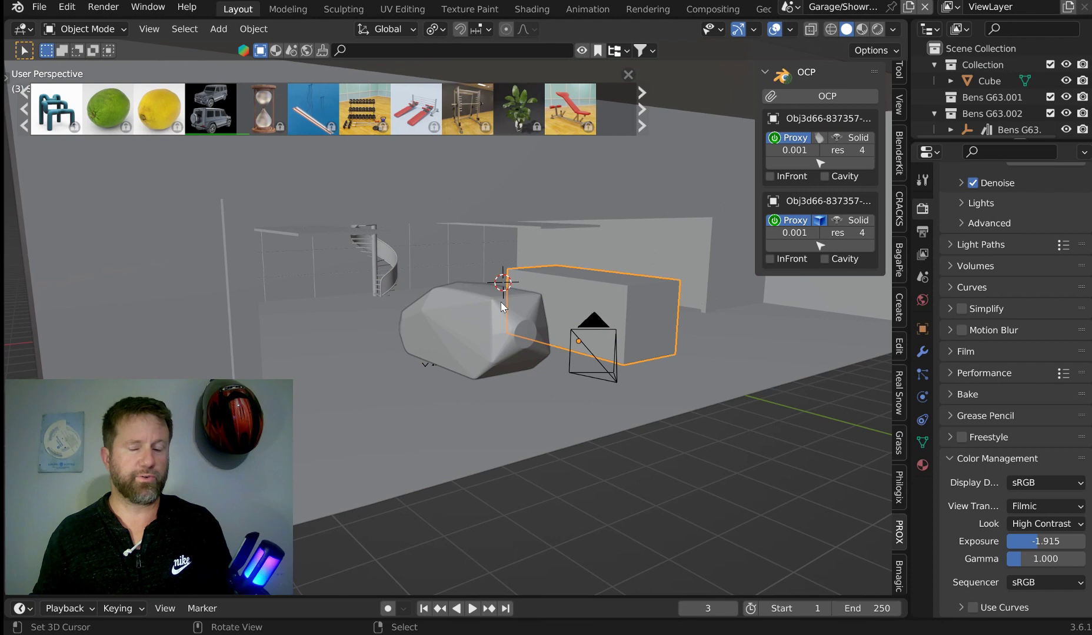
{"action": "left_click", "coordinate": [791, 139]}
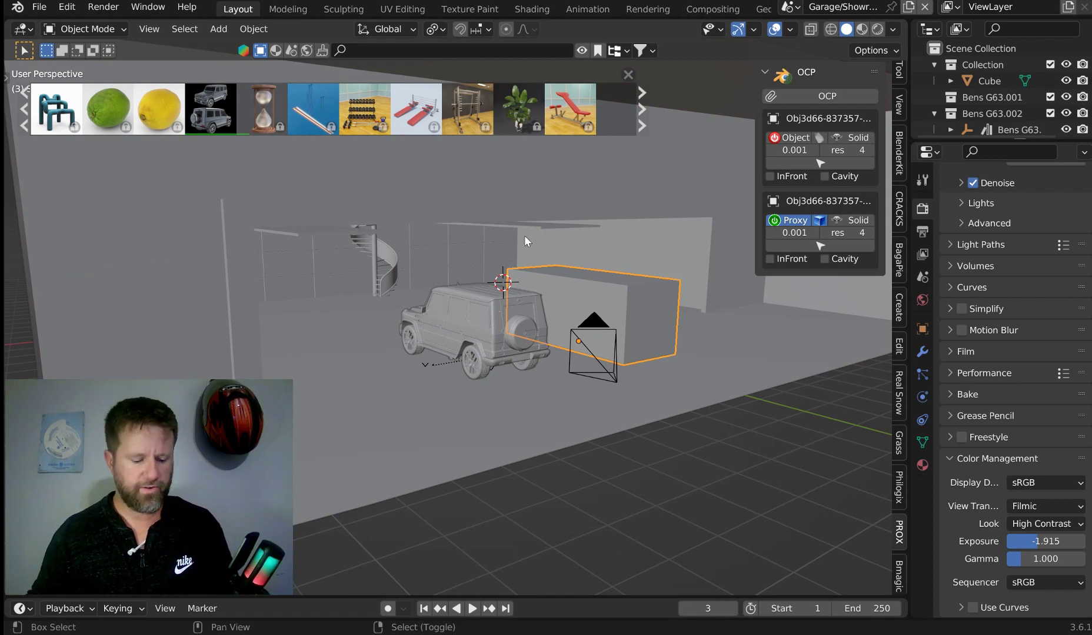
Step: Toggle Show Wire Render off and back on for the second car (.002)
{"action": "key", "text": "shift+a"}
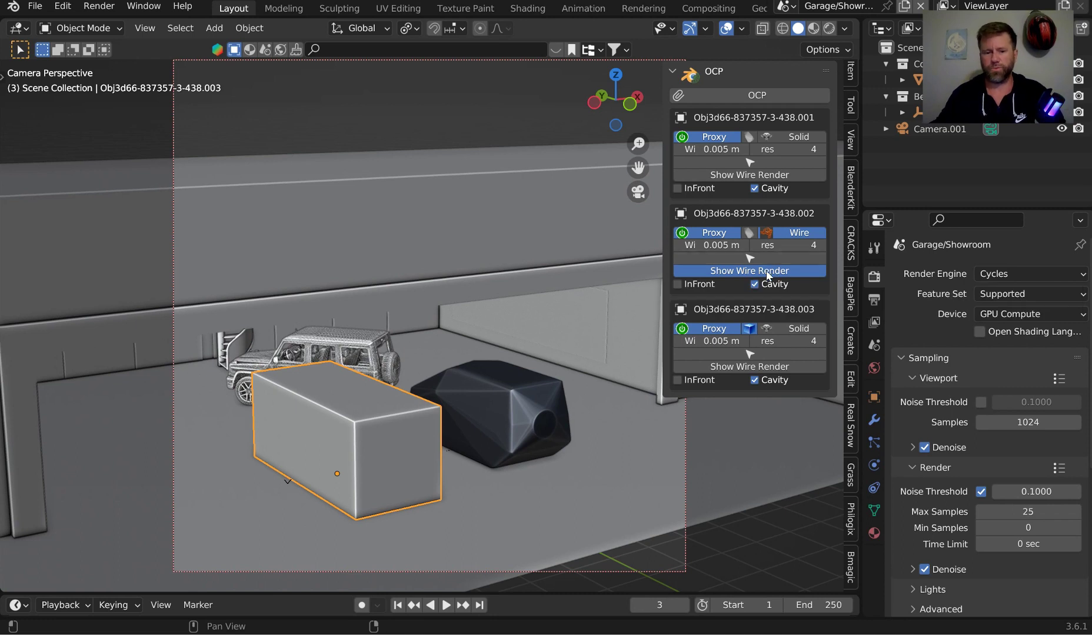
{"action": "left_click", "coordinate": [767, 272]}
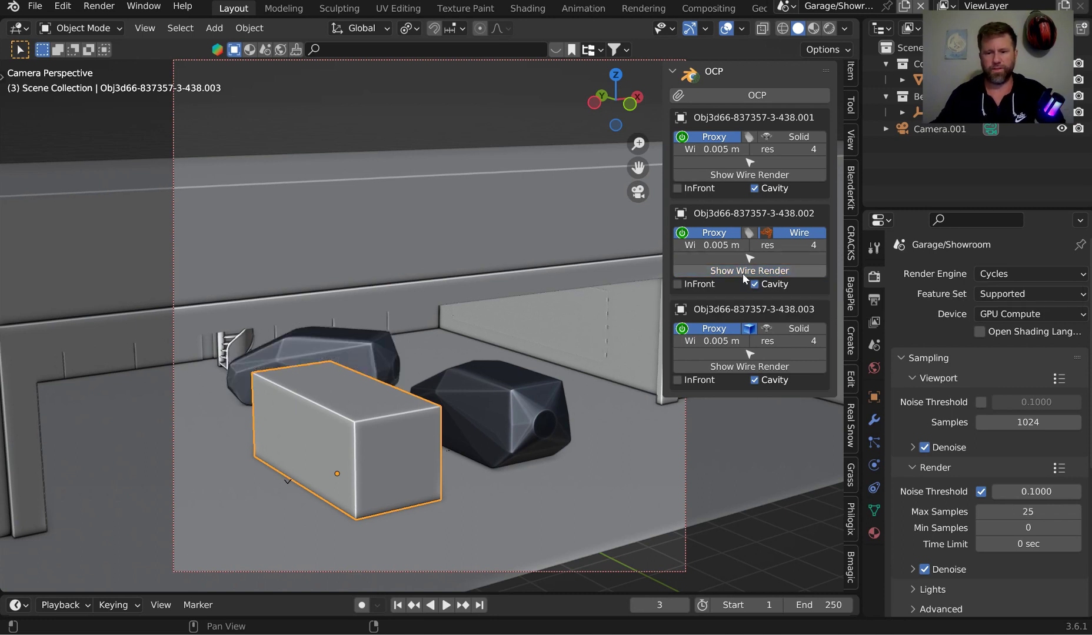
{"action": "left_click", "coordinate": [803, 235]}
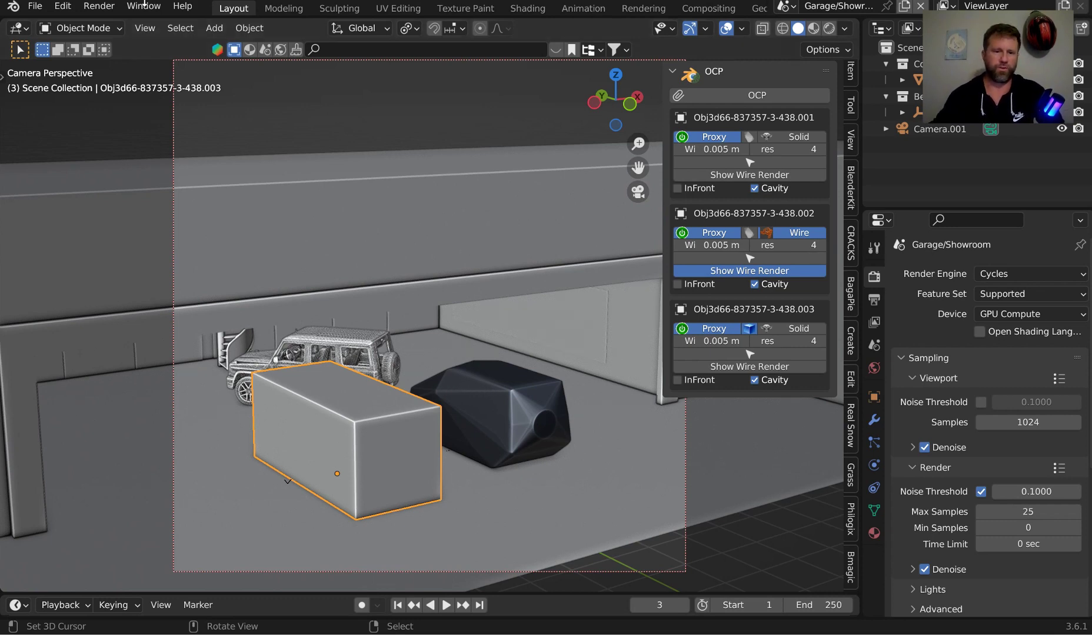
Step: Render the camera frame, then pan and zoom over the pale wire jeep and show the sidebar
{"action": "left_click", "coordinate": [100, 8]}
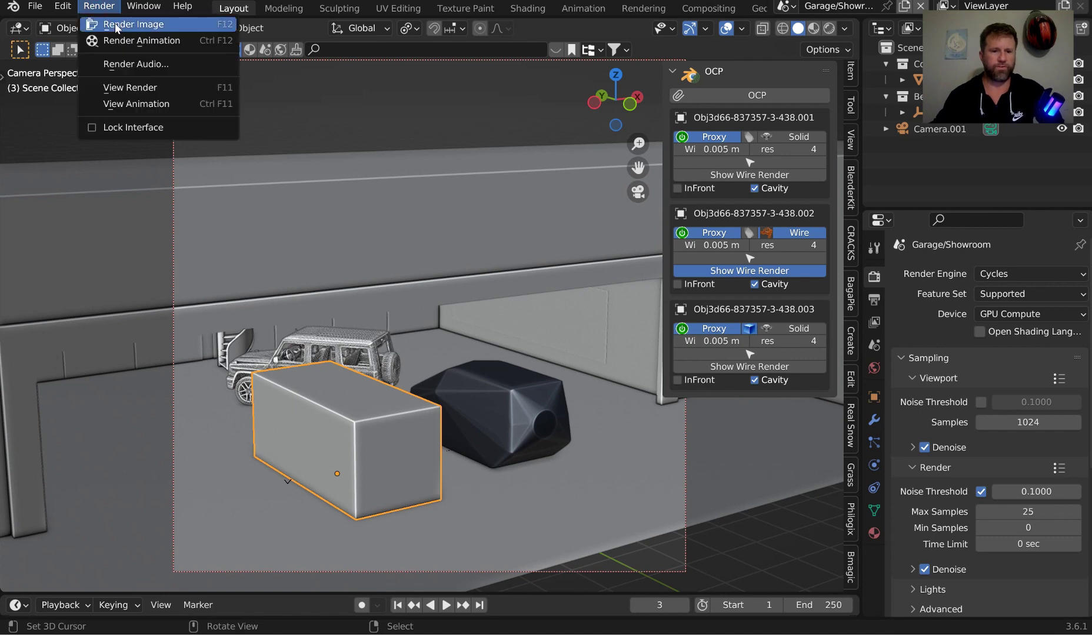
{"action": "left_click", "coordinate": [116, 24]}
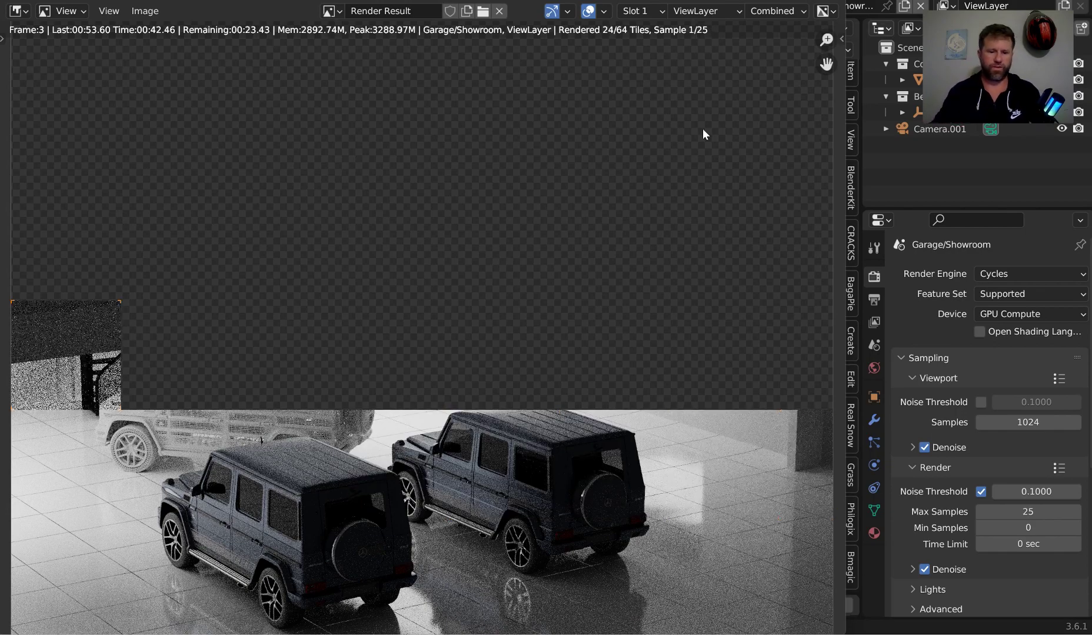
{"action": "middle_click_drag", "start_coordinate": [356, 317], "coordinate": [444, 282]}
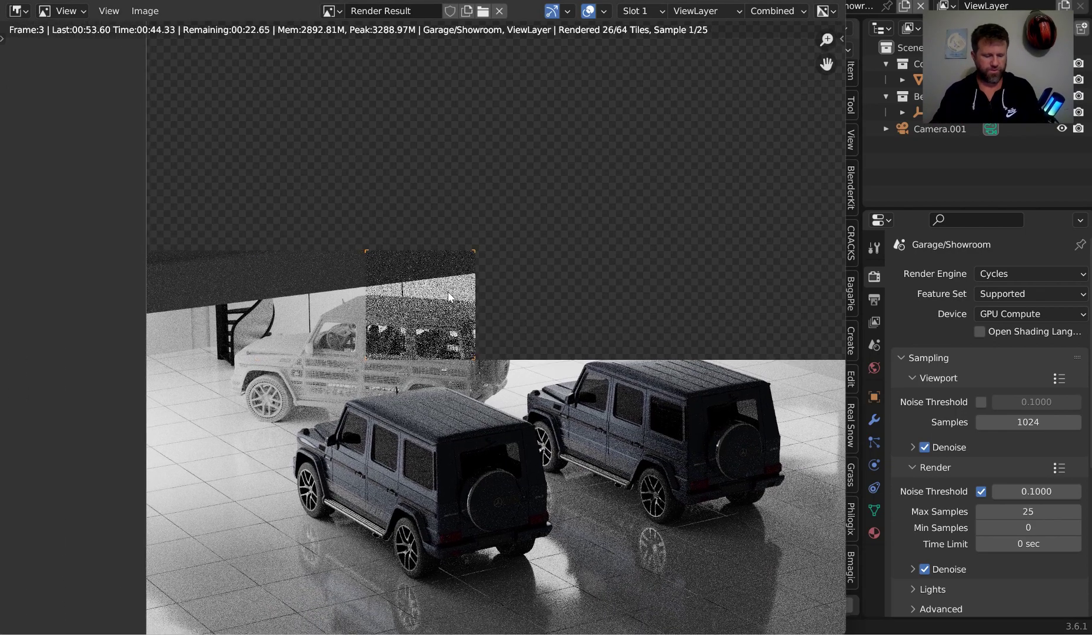
{"action": "scroll", "coordinate": [448, 295], "scroll_direction": "up", "scroll_amount": 5}
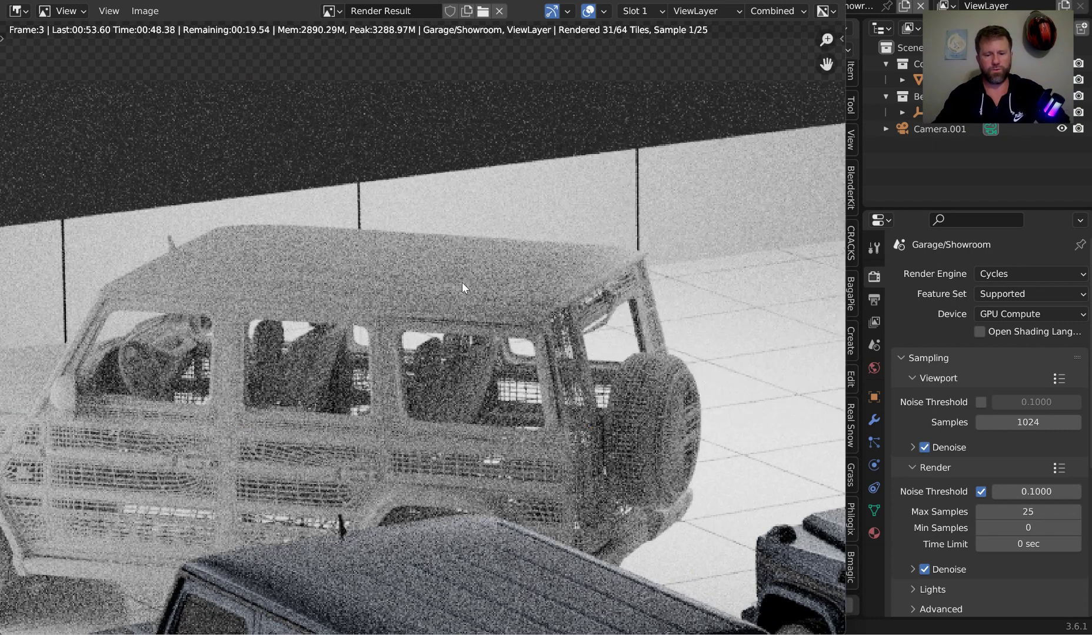
{"action": "scroll", "coordinate": [471, 275], "scroll_direction": "down", "scroll_amount": 3}
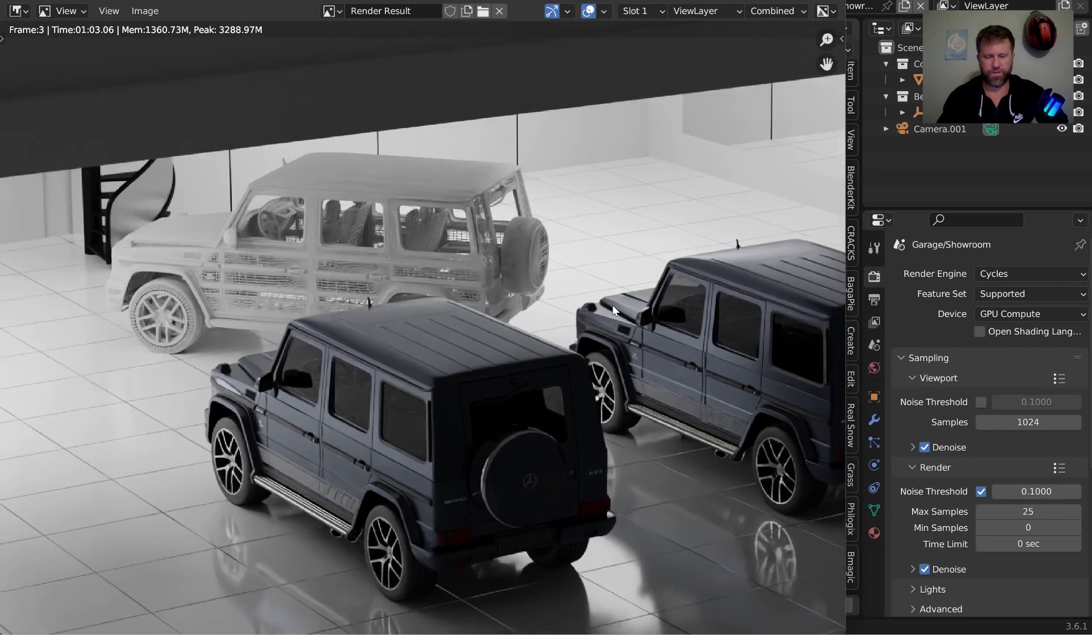
{"action": "scroll", "coordinate": [514, 285], "scroll_direction": "up", "scroll_amount": 4}
{"action": "scroll", "coordinate": [474, 245], "scroll_direction": "down", "scroll_amount": 3}
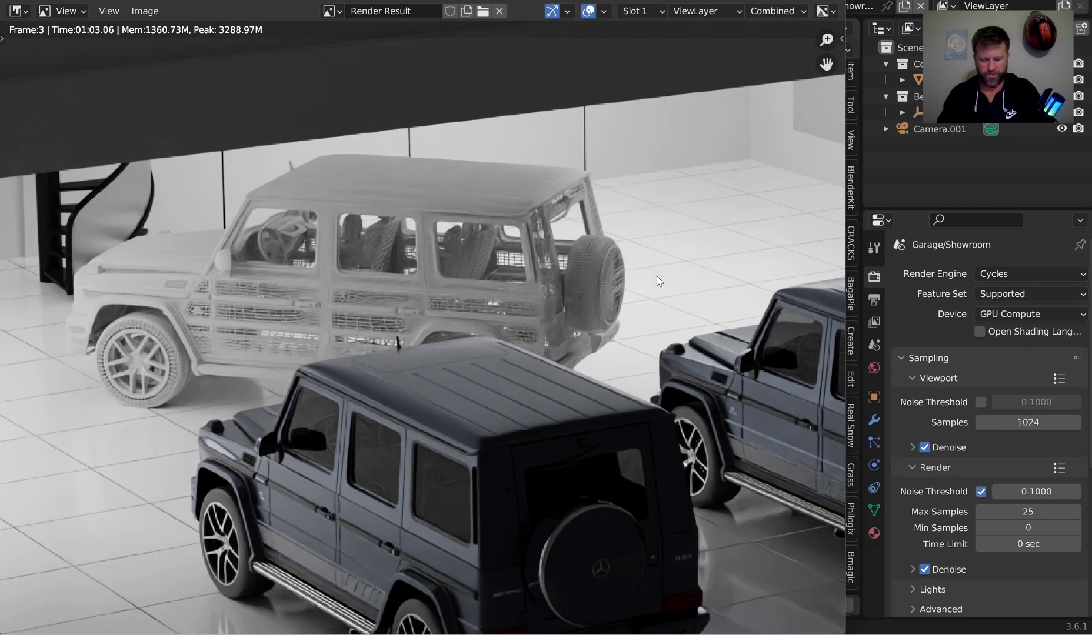
{"action": "key", "text": "n"}
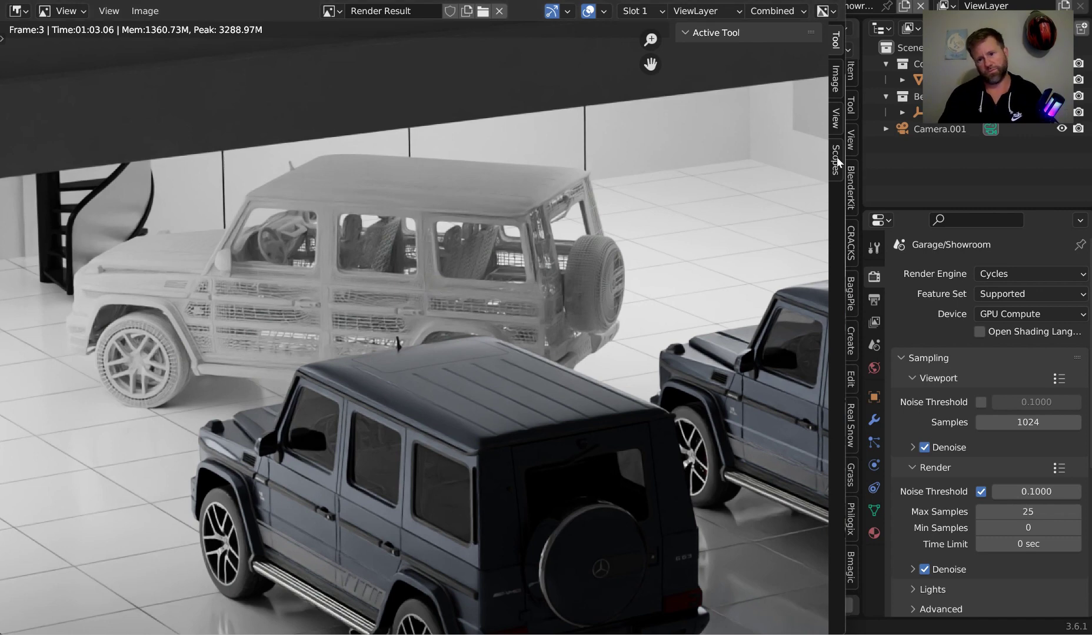
Step: Close the render, turn off the second jeep's wire render and switch it to its full model
{"action": "key", "text": "Escape"}
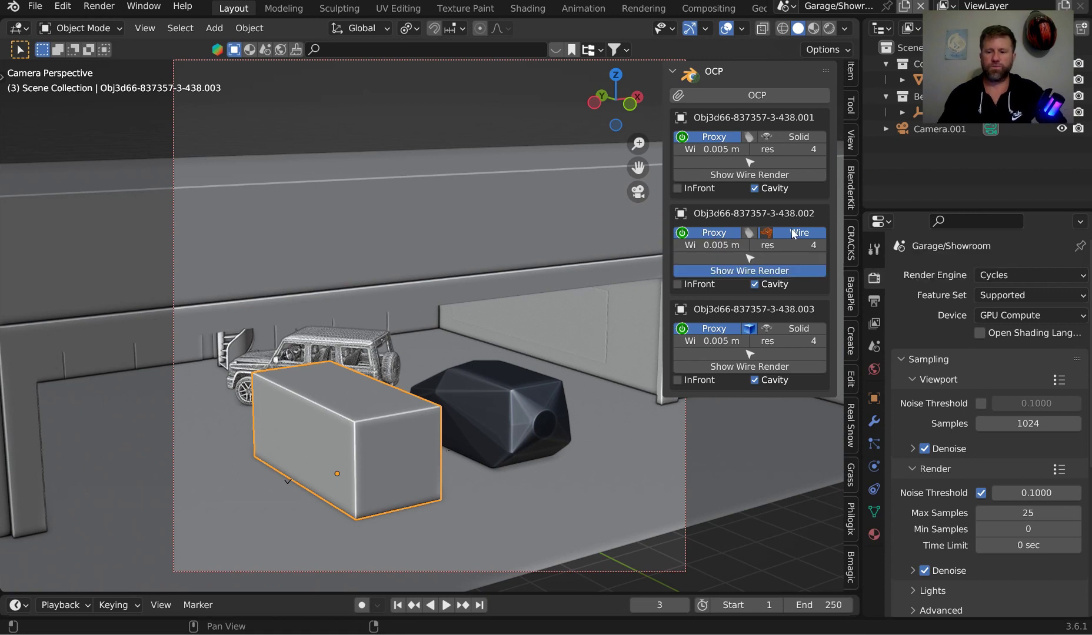
{"action": "left_click", "coordinate": [758, 272]}
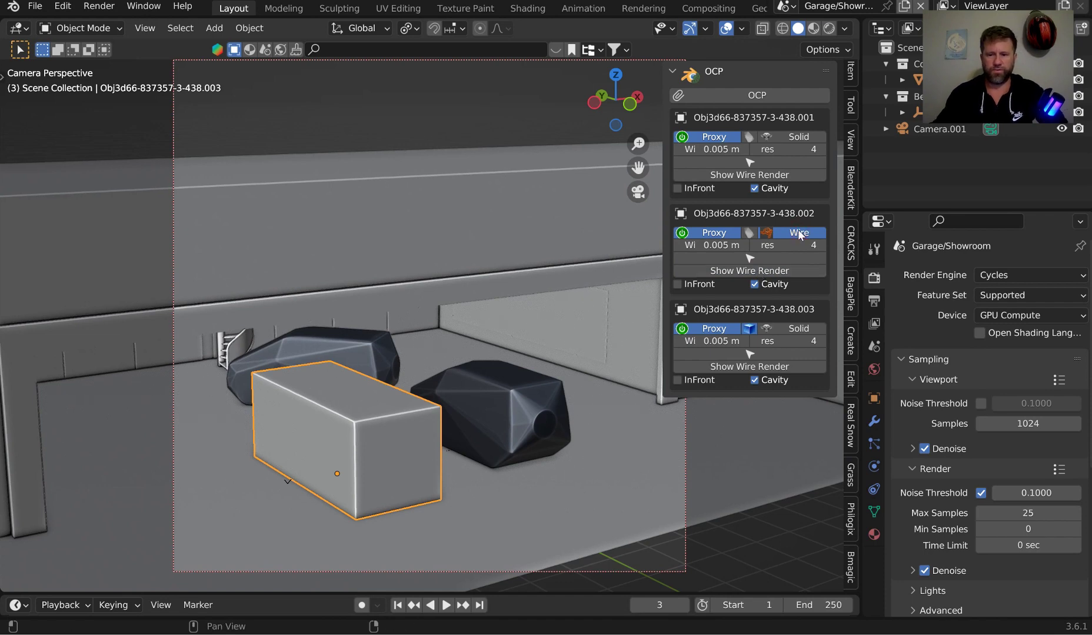
{"action": "left_click", "coordinate": [750, 233]}
{"action": "left_click", "coordinate": [750, 232]}
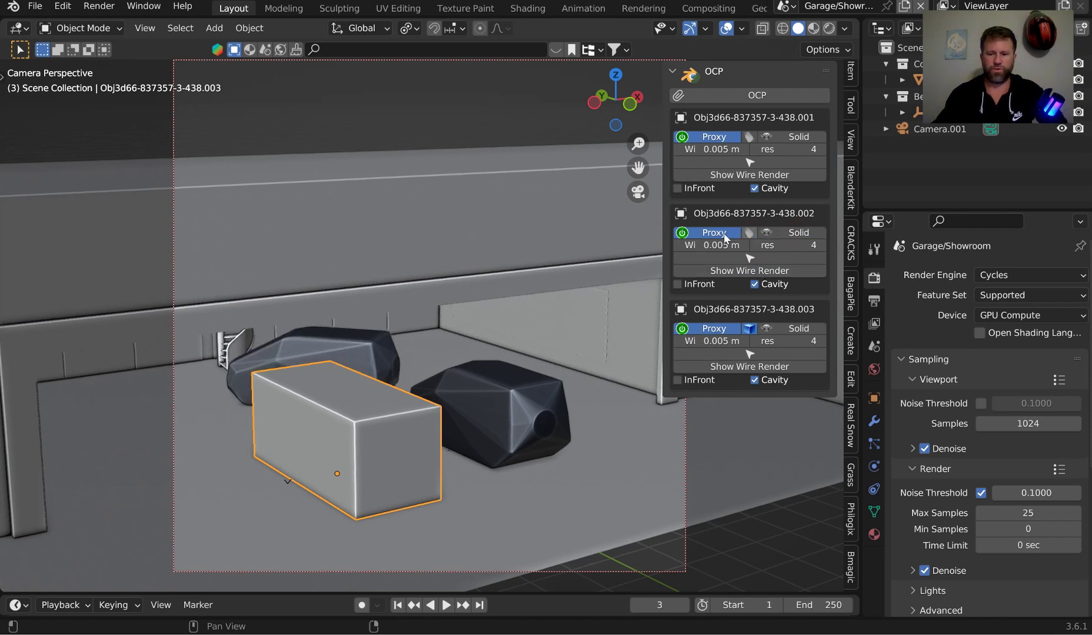
{"action": "left_click", "coordinate": [705, 233]}
{"action": "middle_click_drag", "start_coordinate": [348, 299], "coordinate": [372, 307]}
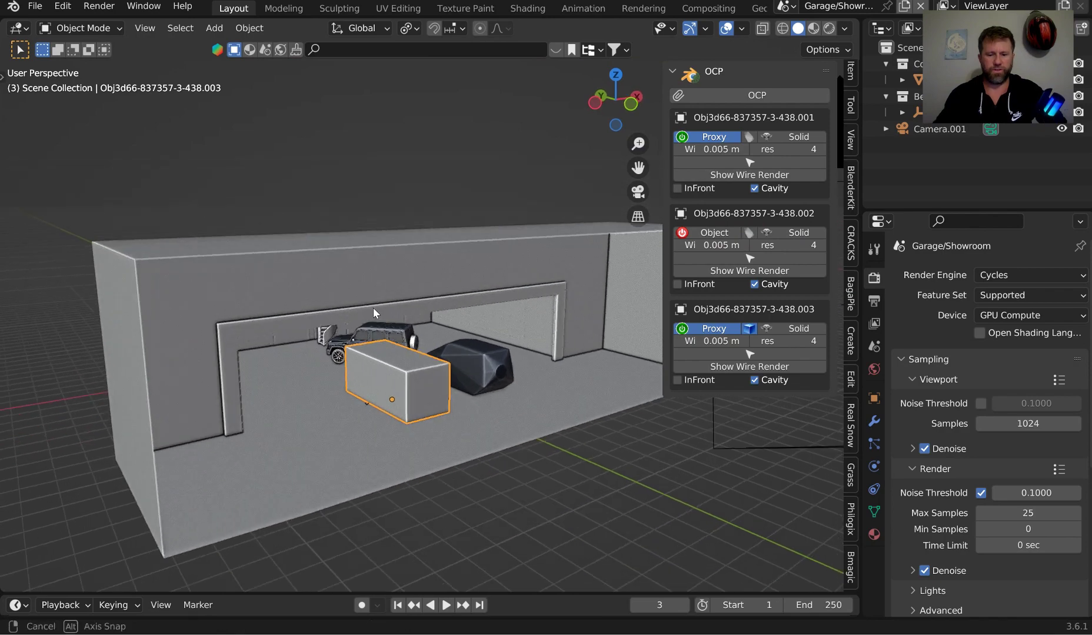
{"action": "scroll", "coordinate": [373, 307], "scroll_direction": "up", "scroll_amount": 5}
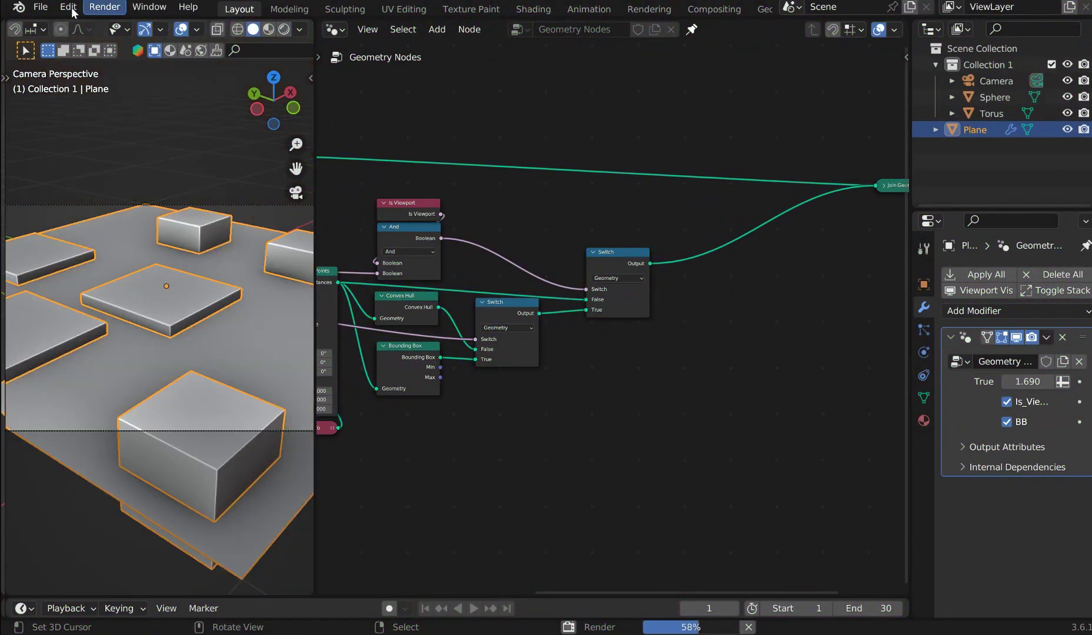
Step: Install ocp_1.0.0.zip from Desktop\I Viewport\NEW, enable the OCP add-on, and minimize Preferences
{"action": "left_click", "coordinate": [69, 8]}
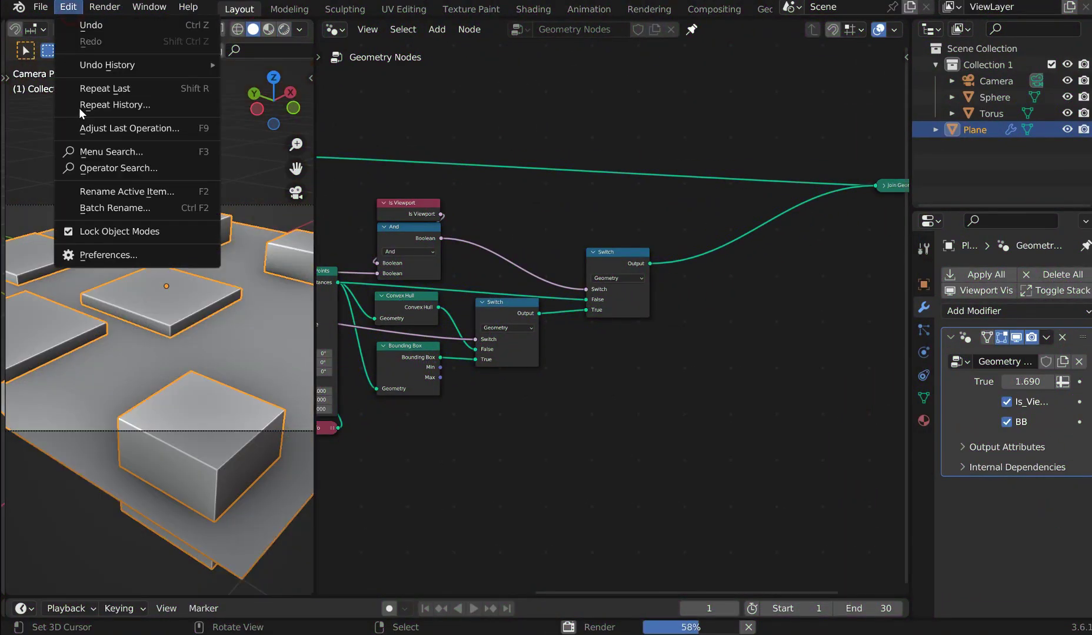
{"action": "key", "text": "Return"}
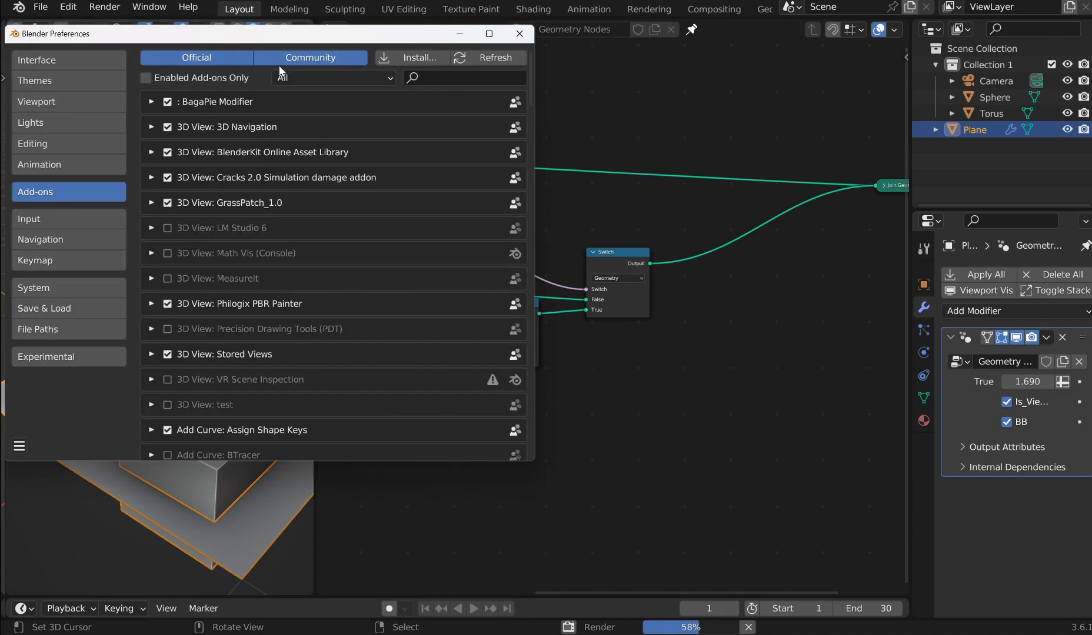
{"action": "left_click", "coordinate": [412, 56]}
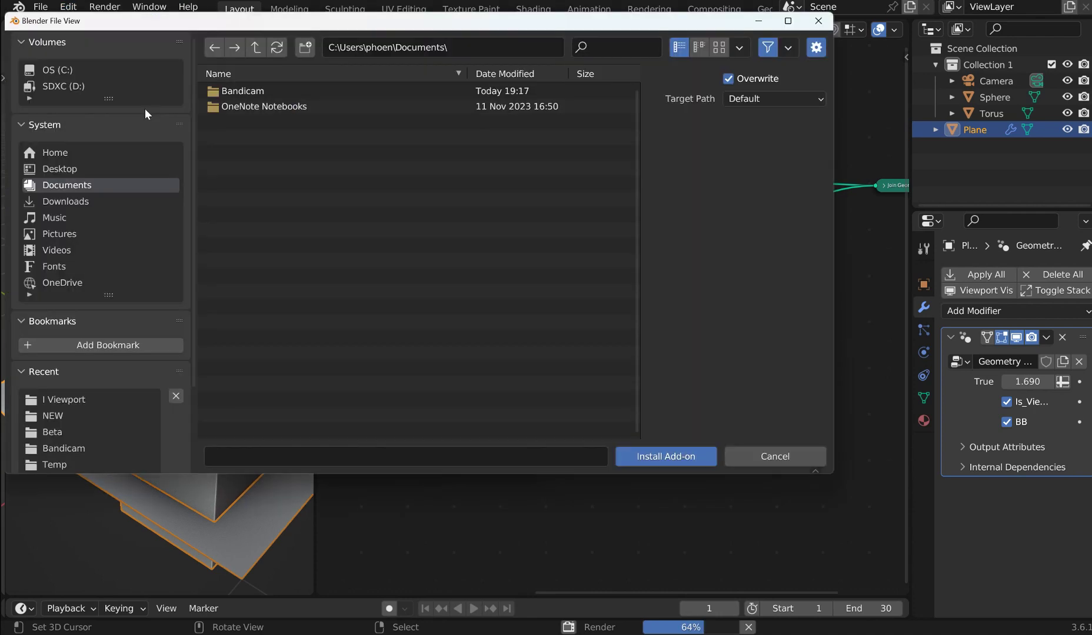
{"action": "left_click", "coordinate": [70, 168]}
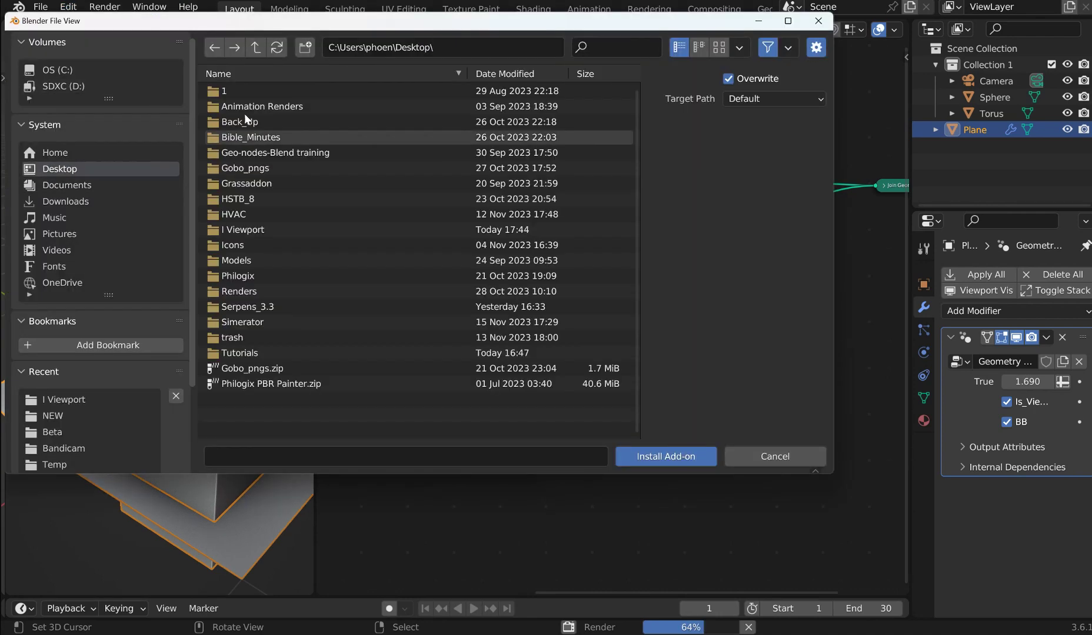
{"action": "left_click", "coordinate": [263, 228]}
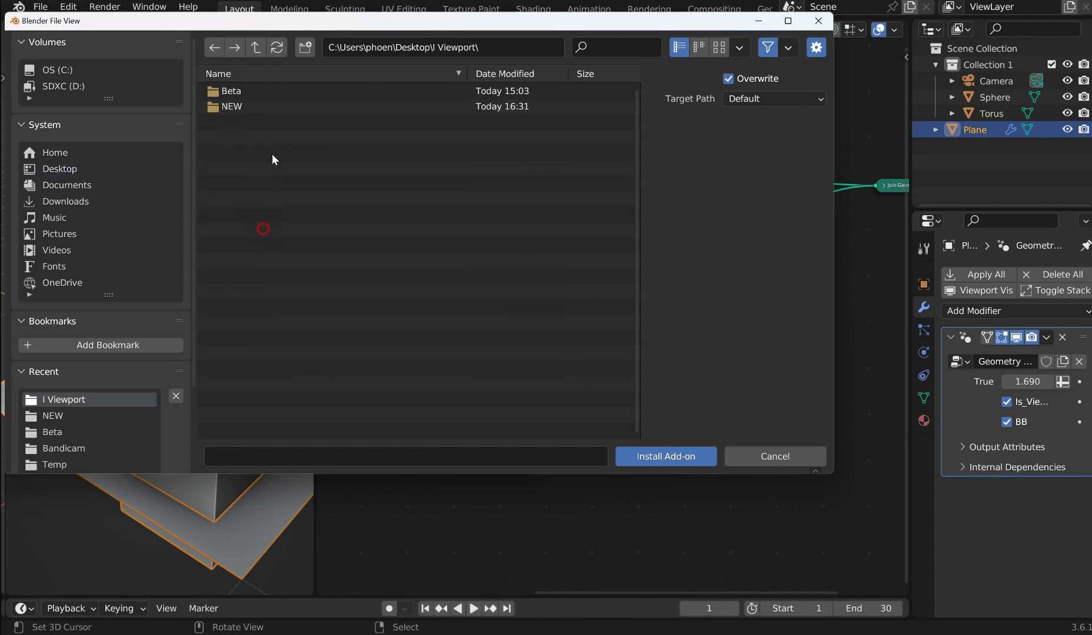
{"action": "left_click", "coordinate": [251, 105]}
{"action": "double_click", "coordinate": [254, 94]}
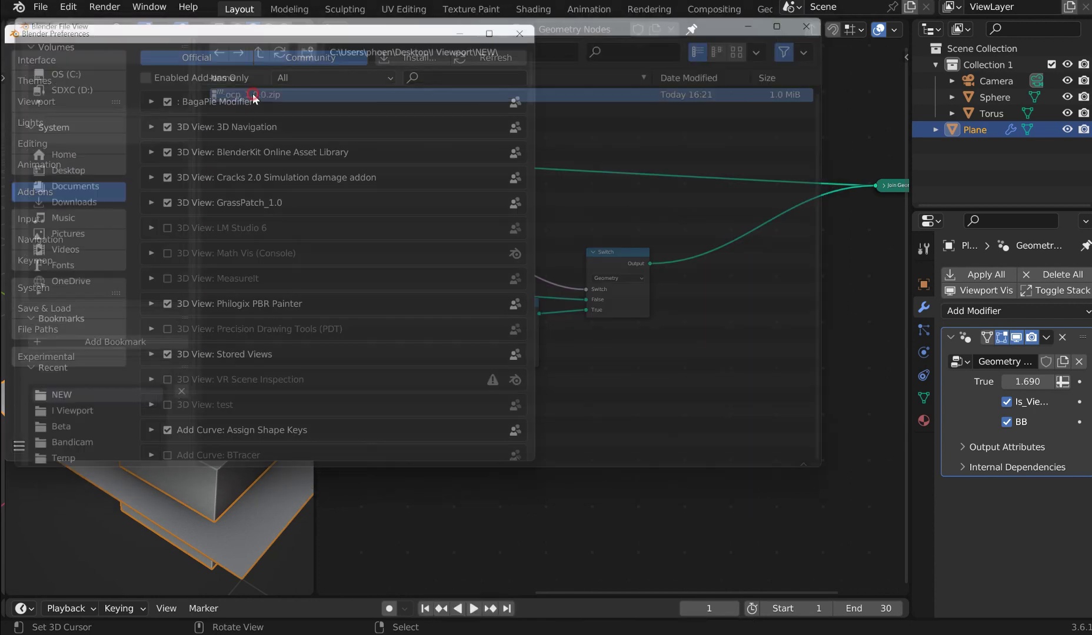
{"action": "left_click", "coordinate": [167, 101]}
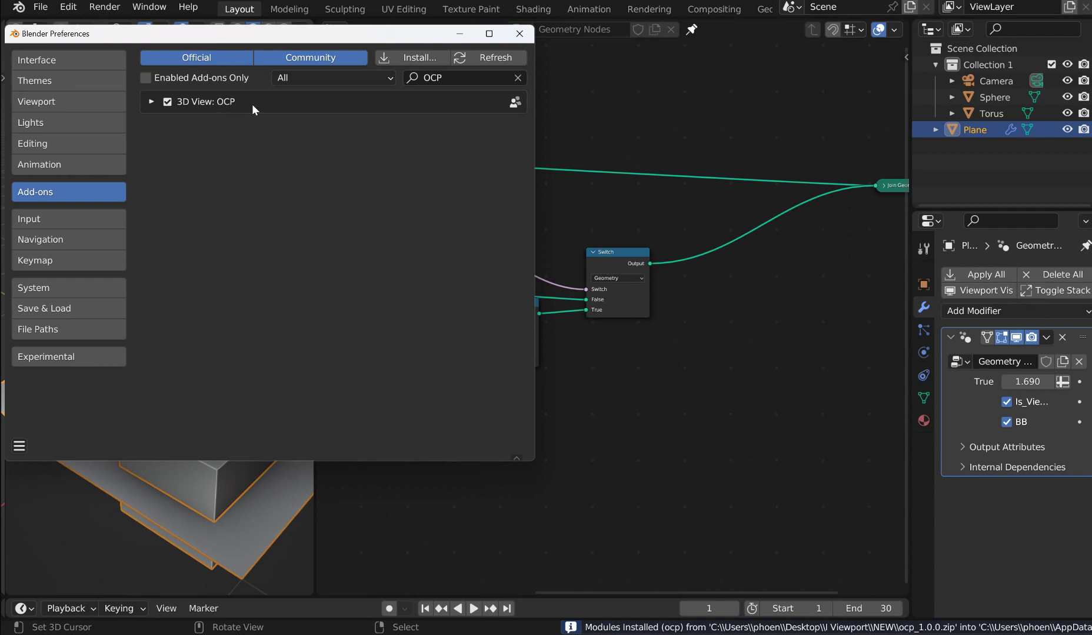
{"action": "left_click", "coordinate": [458, 35]}
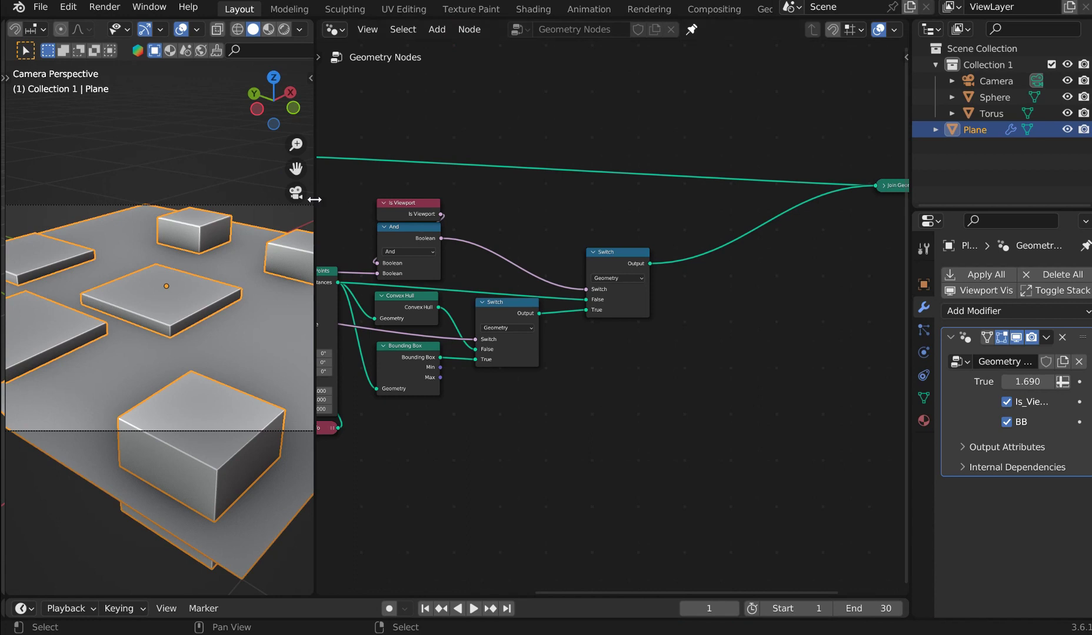
Step: Widen the 3D viewport beside the node editor and zoom out so both the box-covered plane and node tree fit
{"action": "right_click", "coordinate": [315, 199]}
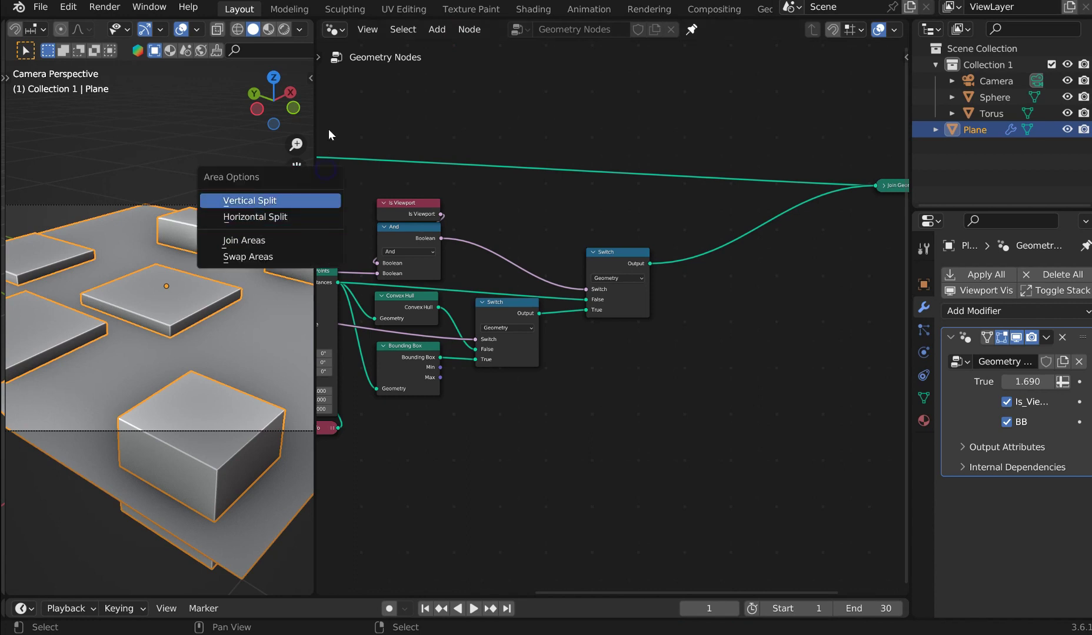
{"action": "left_click_drag", "start_coordinate": [317, 134], "coordinate": [584, 156]}
{"action": "scroll", "coordinate": [568, 156], "scroll_direction": "down", "scroll_amount": 5}
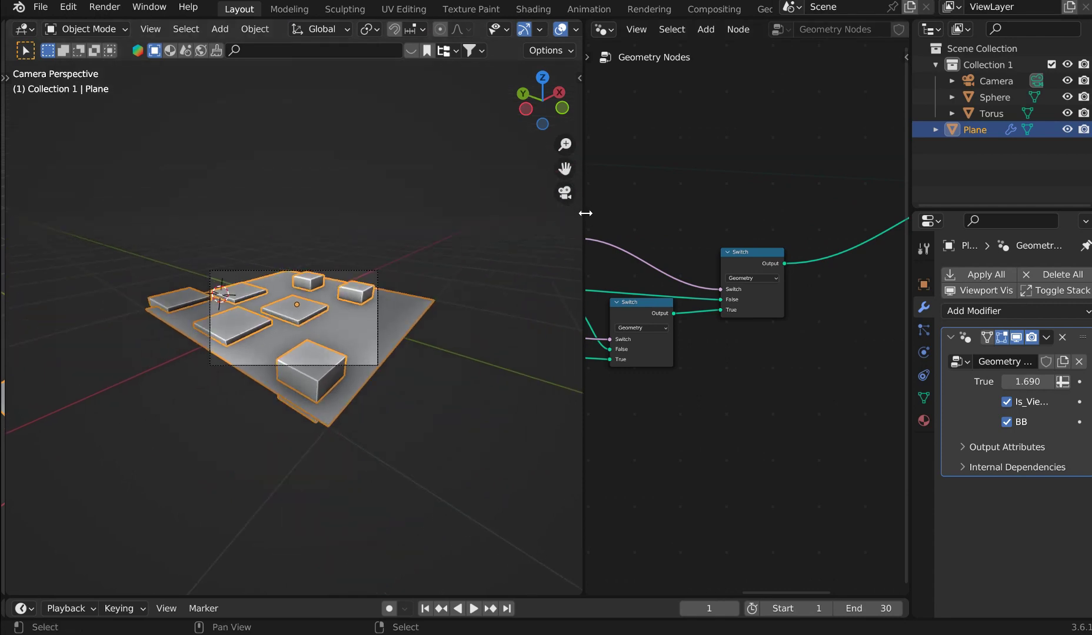
{"action": "left_click_drag", "start_coordinate": [586, 213], "coordinate": [497, 194]}
{"action": "scroll", "coordinate": [665, 147], "scroll_direction": "down", "scroll_amount": 4}
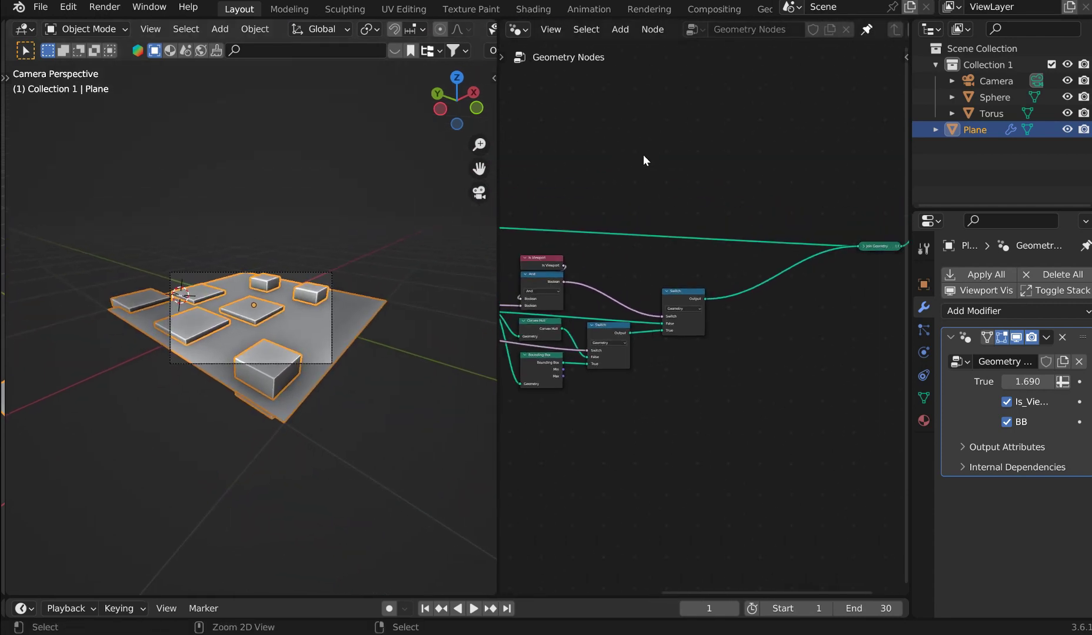
Step: Save the scene under the file name proxygumroad.blend in the NEW folder
{"action": "key", "text": "ctrl+s"}
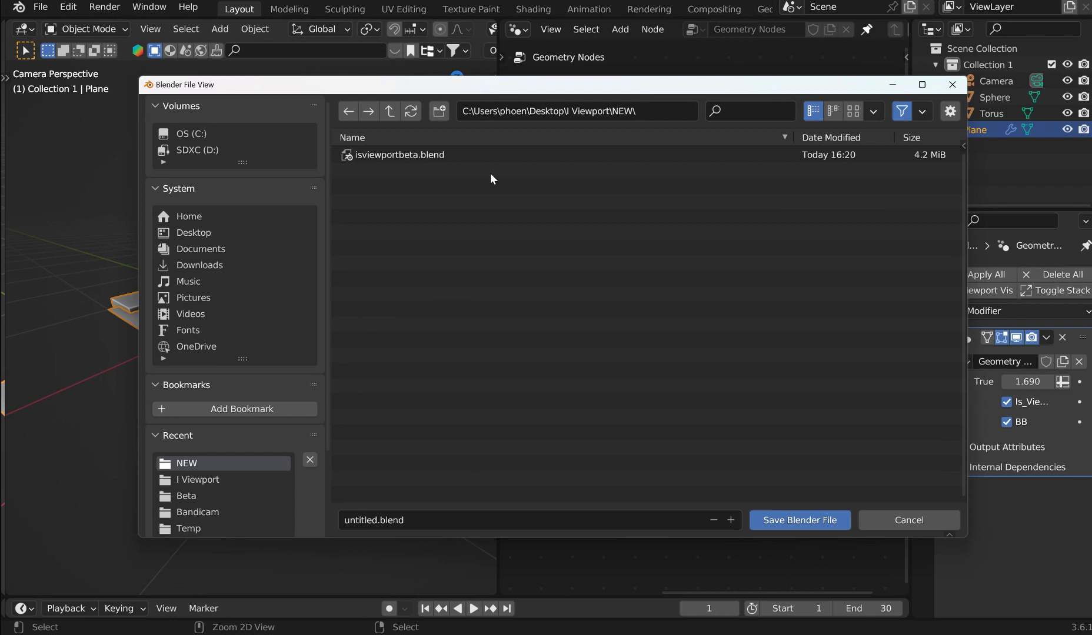
{"action": "left_click", "coordinate": [376, 520]}
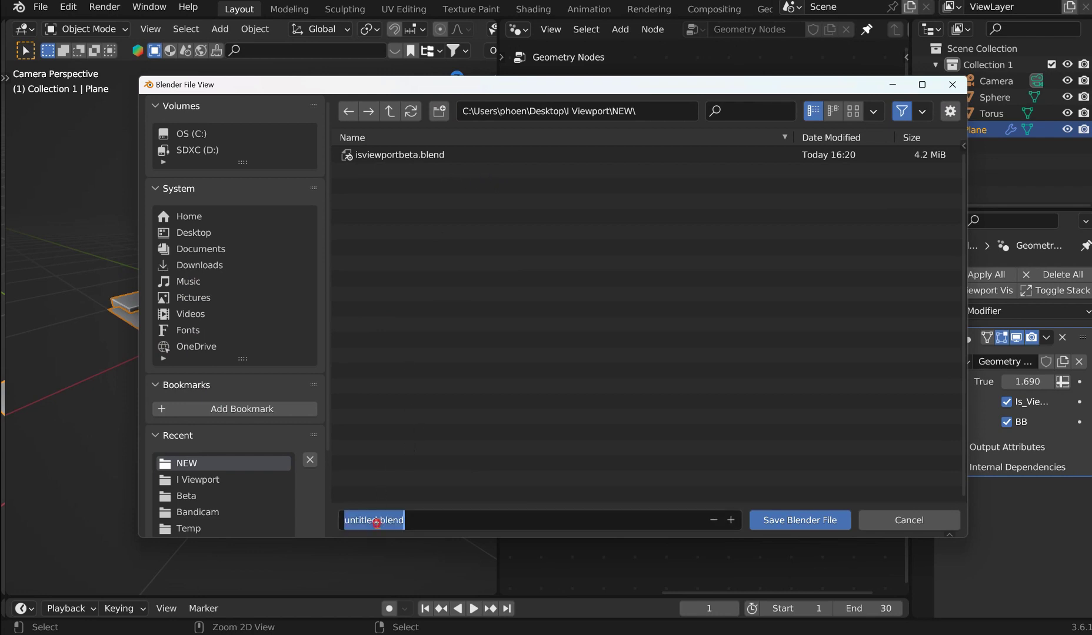
{"action": "left_click_drag", "start_coordinate": [377, 520], "coordinate": [323, 518]}
{"action": "type", "text": "pro"}
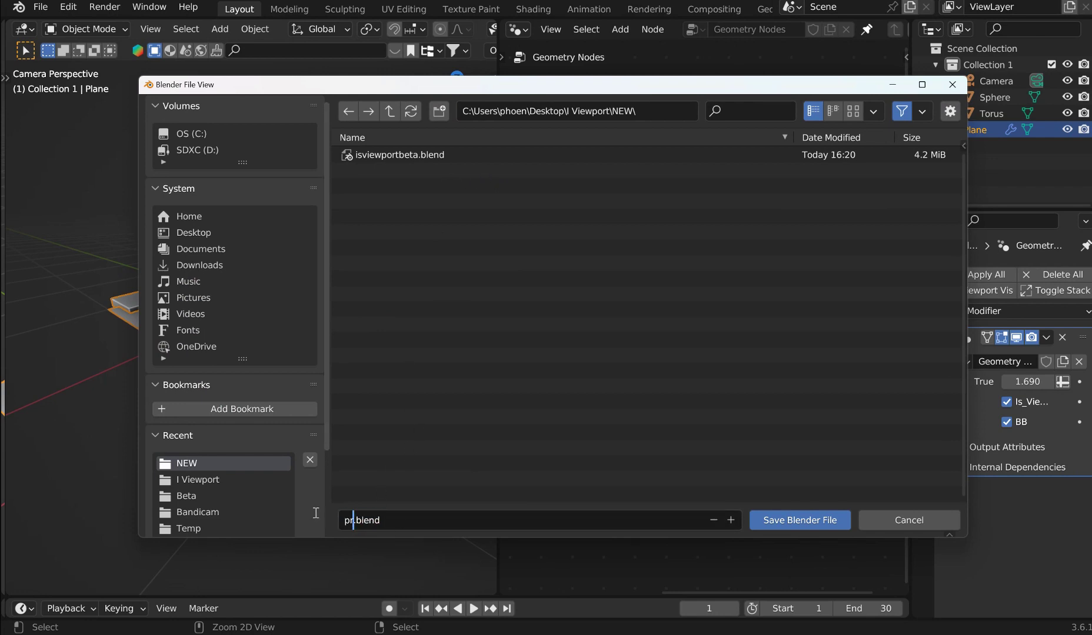
{"action": "type", "text": "xygumroad"}
{"action": "key", "text": "Return"}
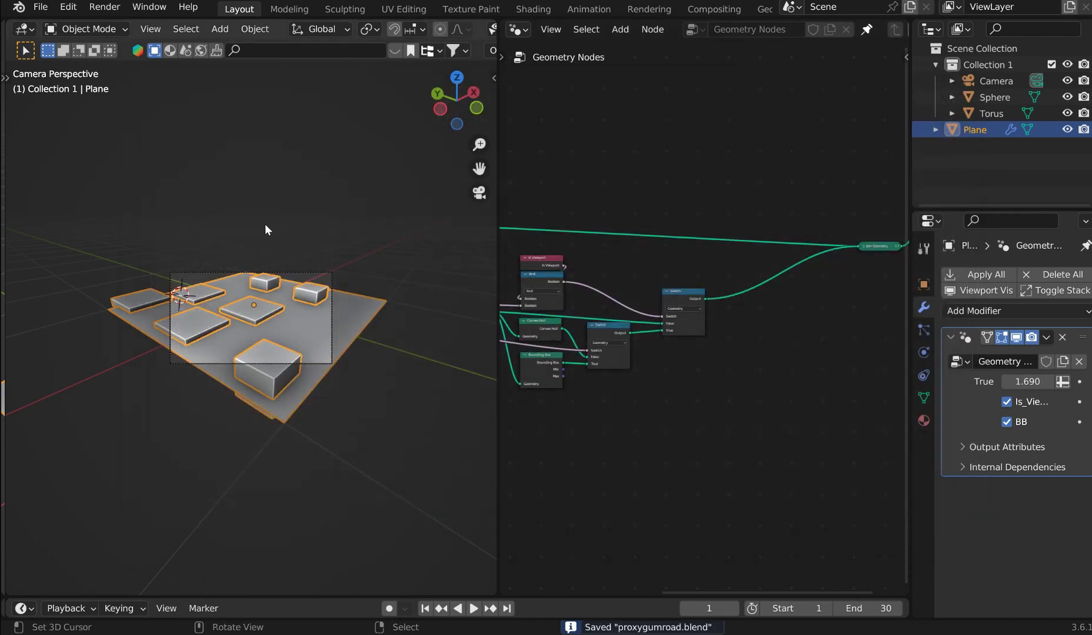
Step: Show the N sidebar and leave the camera view
{"action": "scroll", "coordinate": [265, 224], "scroll_direction": "up", "scroll_amount": 3}
{"action": "key", "text": "n"}
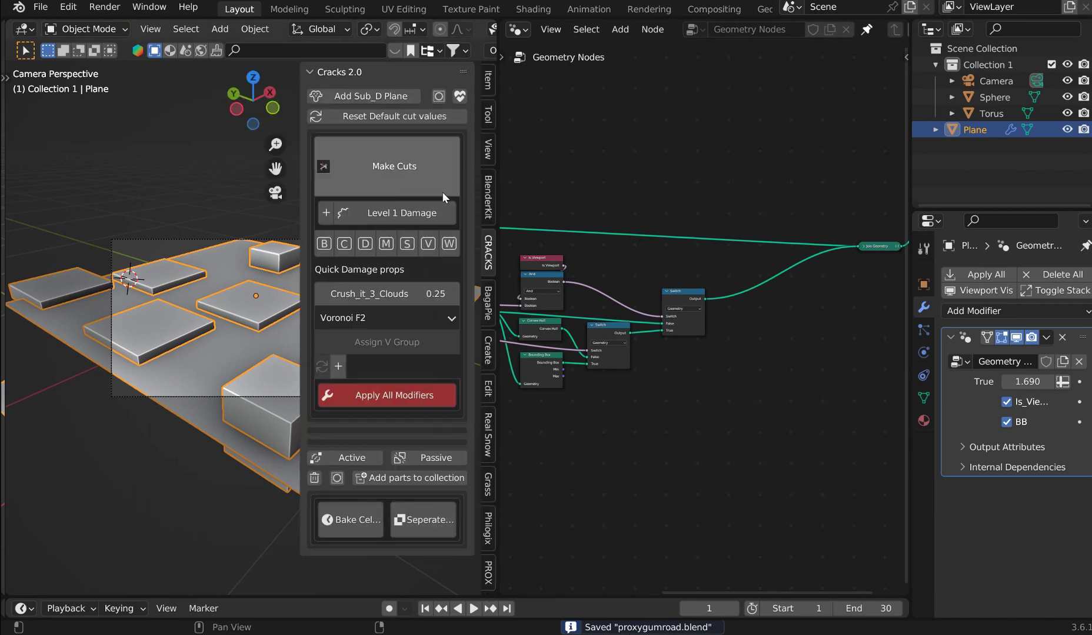
{"action": "scroll", "coordinate": [235, 314], "scroll_direction": "down", "scroll_amount": 3}
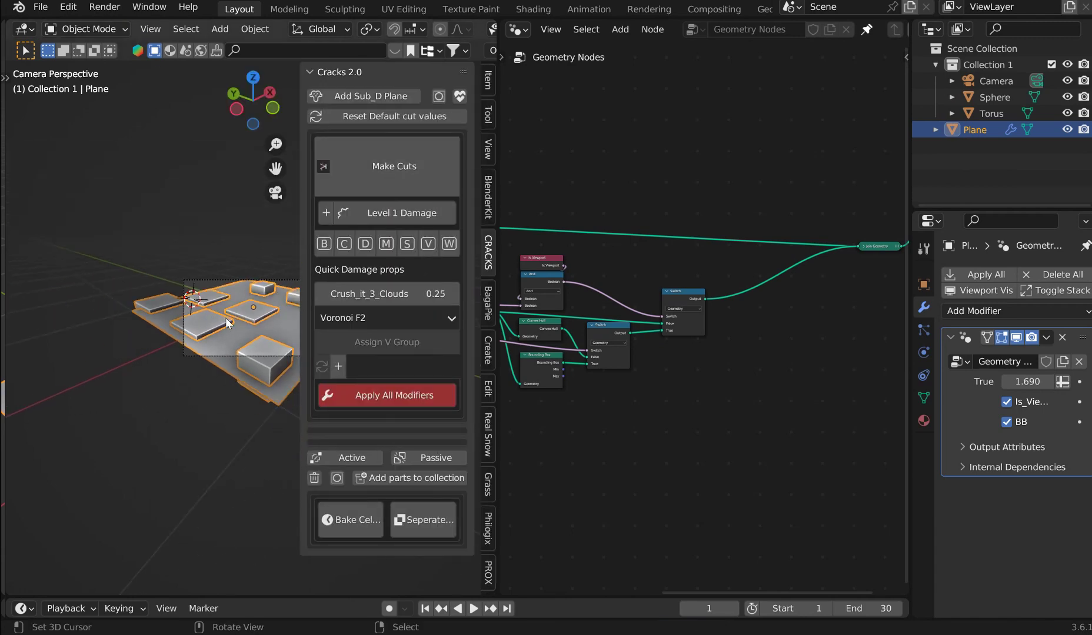
{"action": "key", "text": "KP_0"}
Step: Hide the camera, delete the box-covered plane, and bring up the OCP add-on panel
{"action": "left_click", "coordinate": [199, 289]}
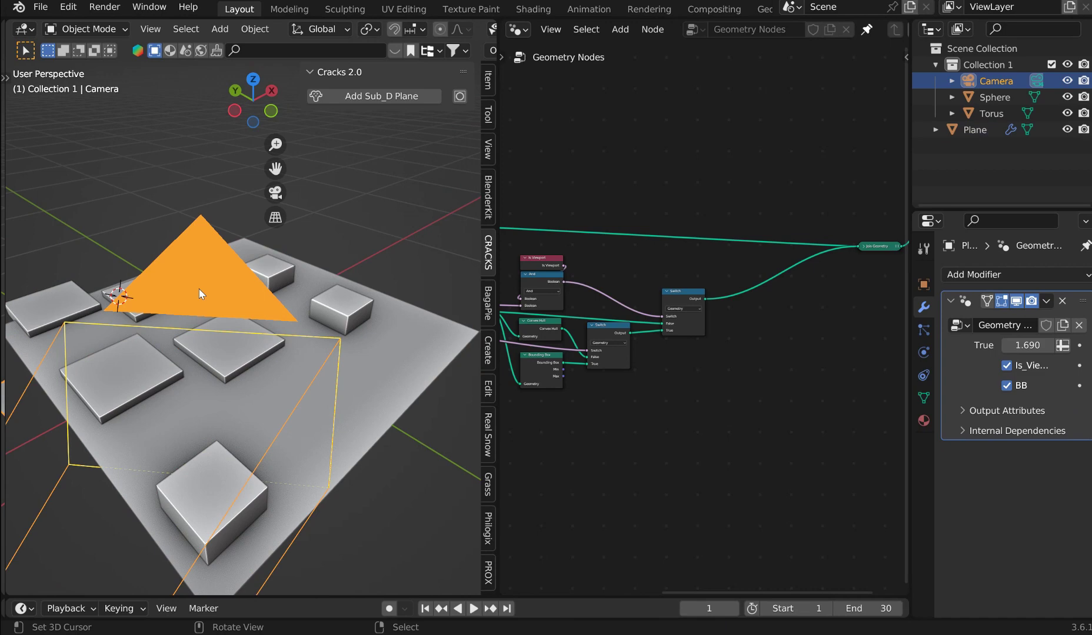
{"action": "key", "text": "h"}
{"action": "scroll", "coordinate": [220, 292], "scroll_direction": "up", "scroll_amount": 2}
{"action": "left_click", "coordinate": [274, 288]}
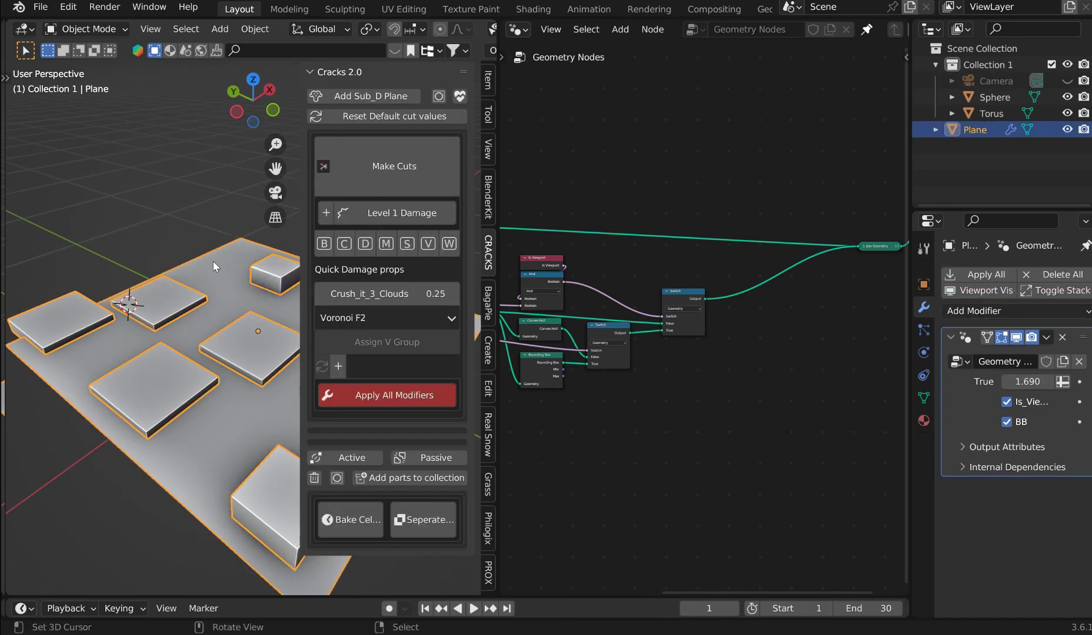
{"action": "key", "text": "Delete"}
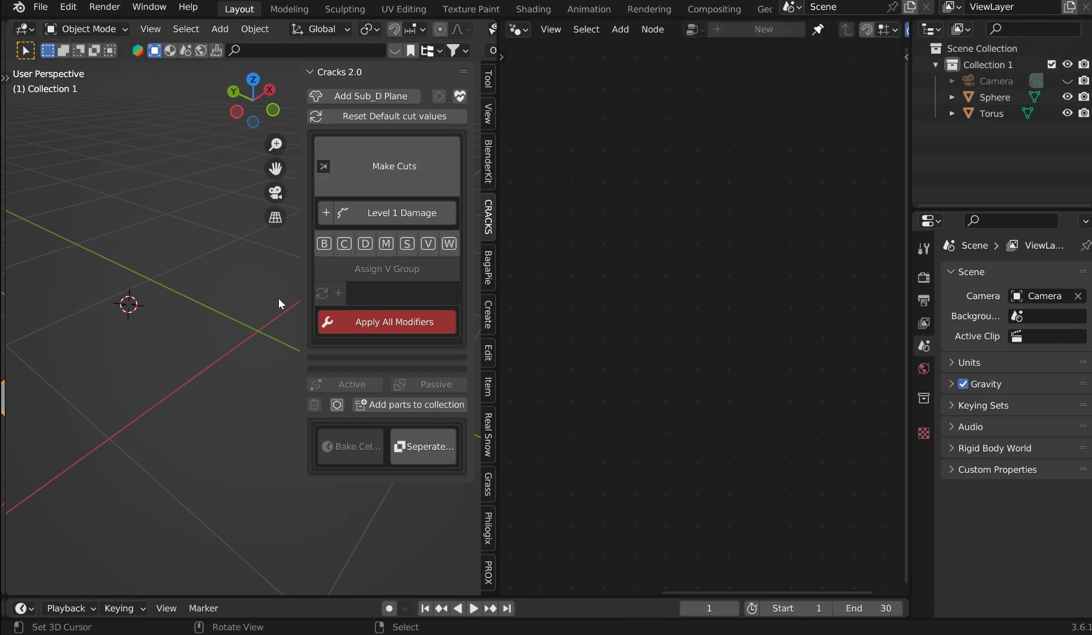
{"action": "left_click", "coordinate": [488, 579]}
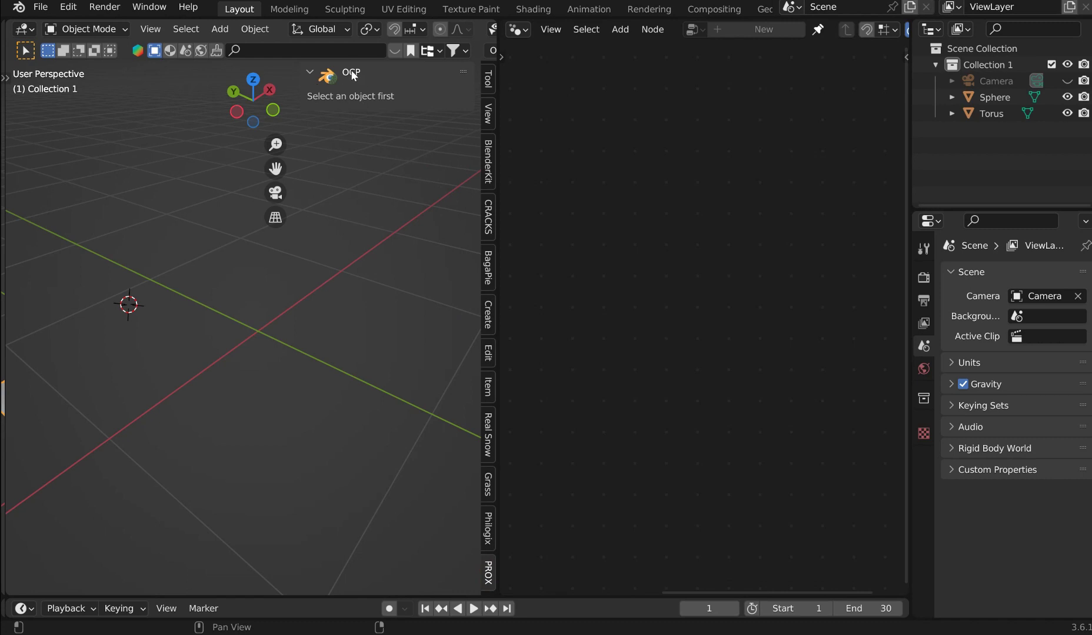
Step: Snap the 3D cursor back to the world origin
{"action": "key", "text": "shift+s"}
{"action": "left_click", "coordinate": [159, 324]}
{"action": "key", "text": "shift+s"}
{"action": "left_click", "coordinate": [194, 310]}
Step: Add a Monkey mesh, Suzanne, at the origin and orbit around it
{"action": "key", "text": "shift+a"}
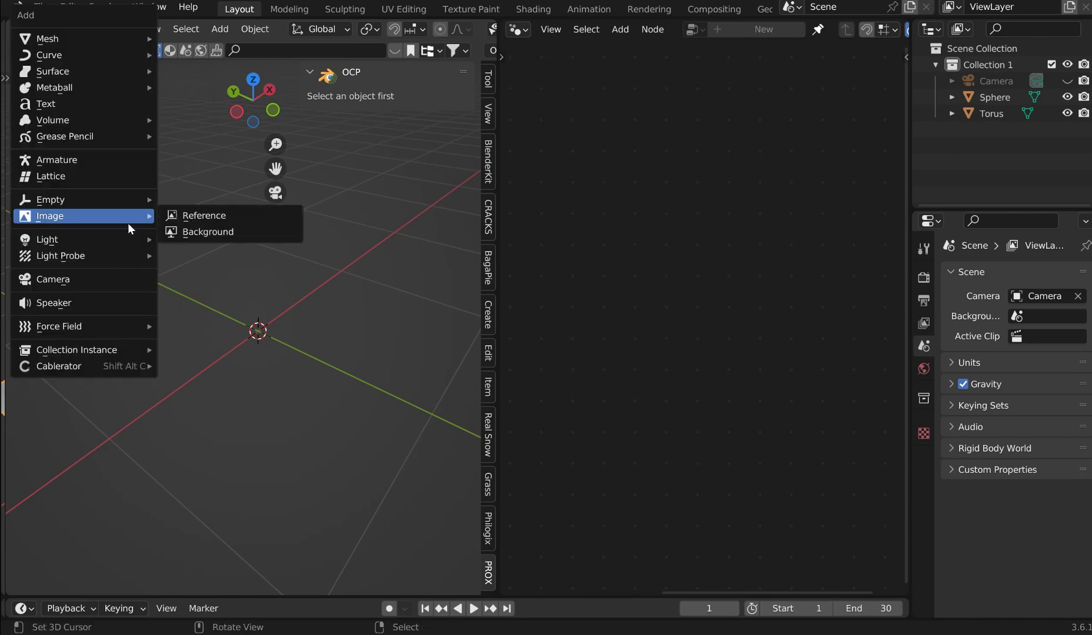
{"action": "left_click", "coordinate": [116, 39]}
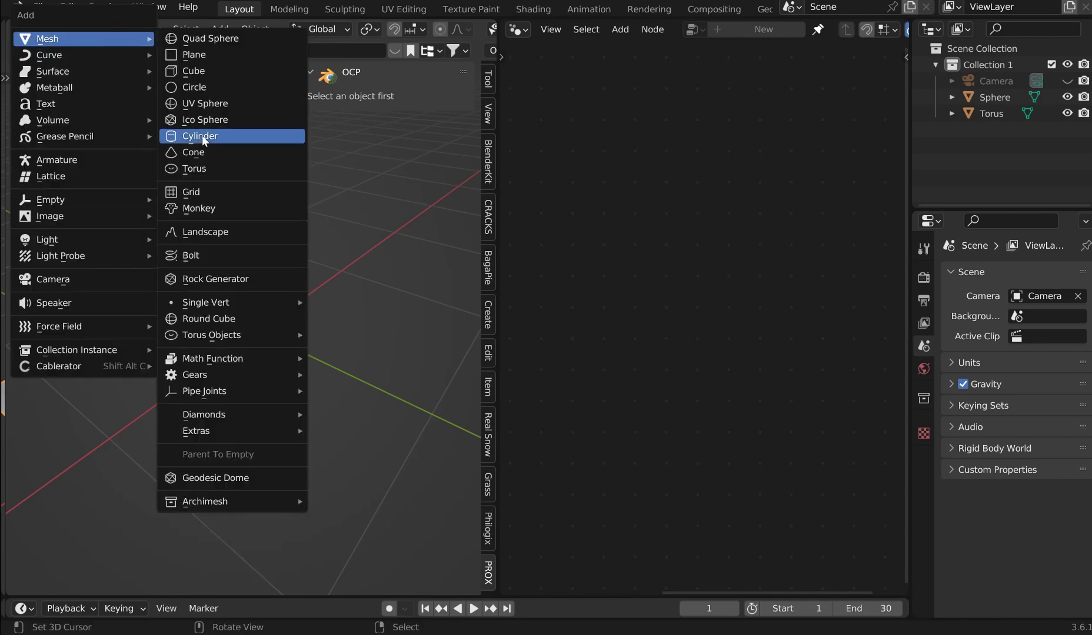
{"action": "left_click", "coordinate": [206, 208]}
{"action": "middle_click_drag", "start_coordinate": [212, 213], "coordinate": [254, 235]}
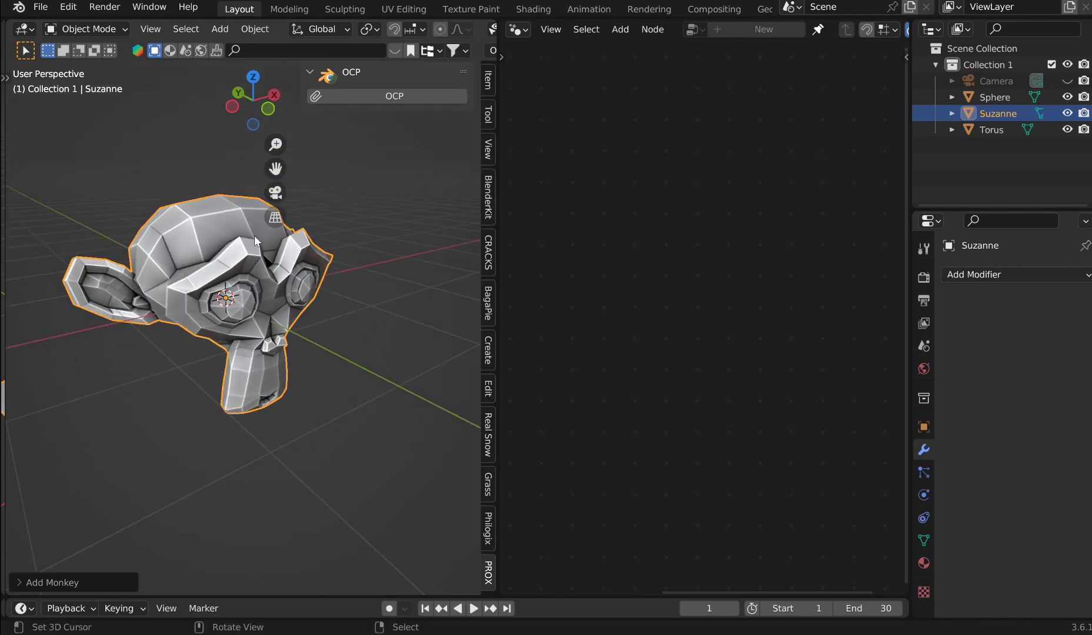
Step: Add a Catmull-Clark Subdivision Surface modifier to Suzanne and apply it
{"action": "left_click", "coordinate": [981, 279]}
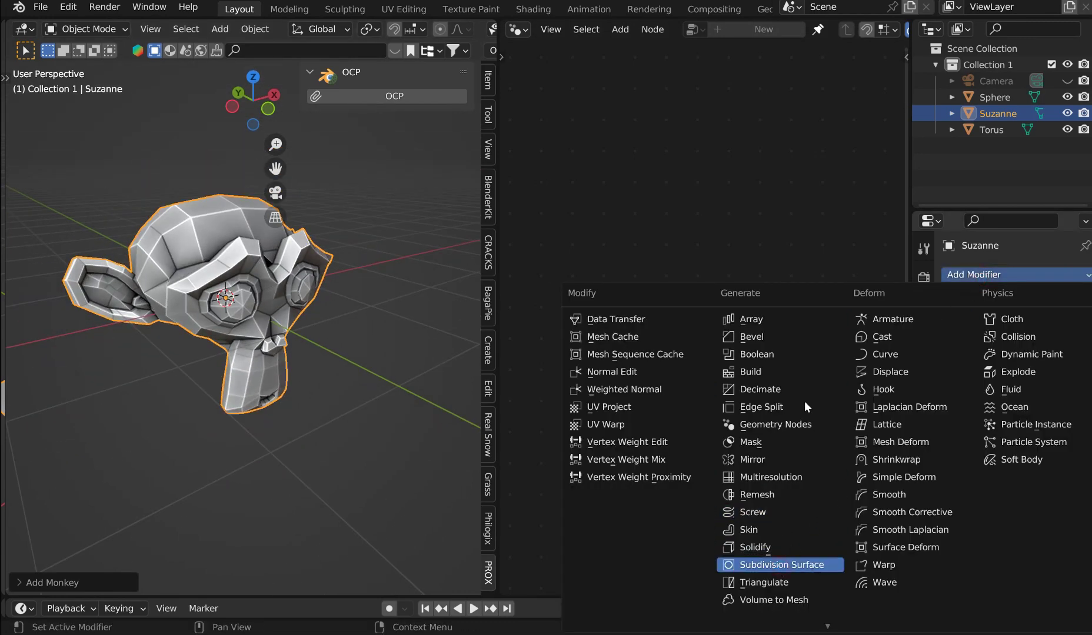
{"action": "key", "text": "Return"}
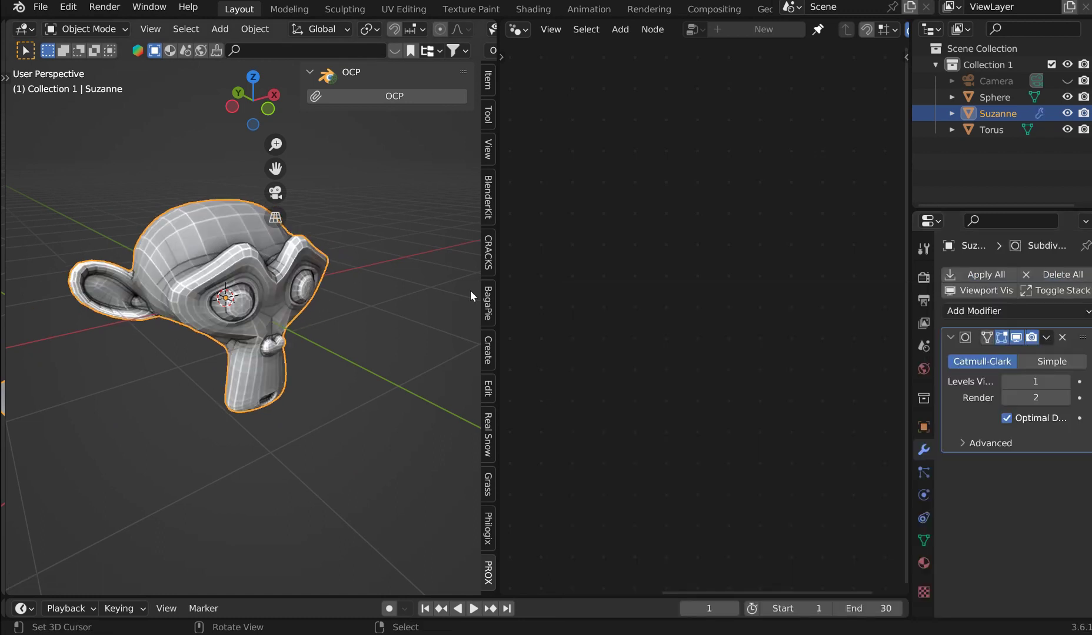
{"action": "left_click", "coordinate": [1047, 362]}
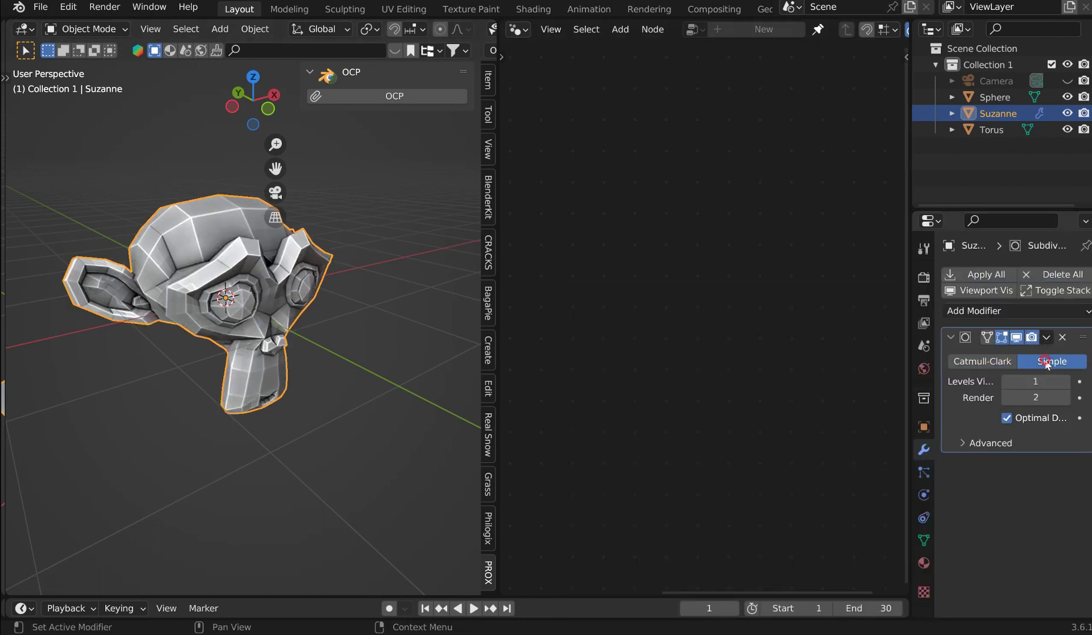
{"action": "left_click", "coordinate": [1000, 361]}
{"action": "left_click", "coordinate": [1047, 338]}
{"action": "left_click", "coordinate": [962, 355]}
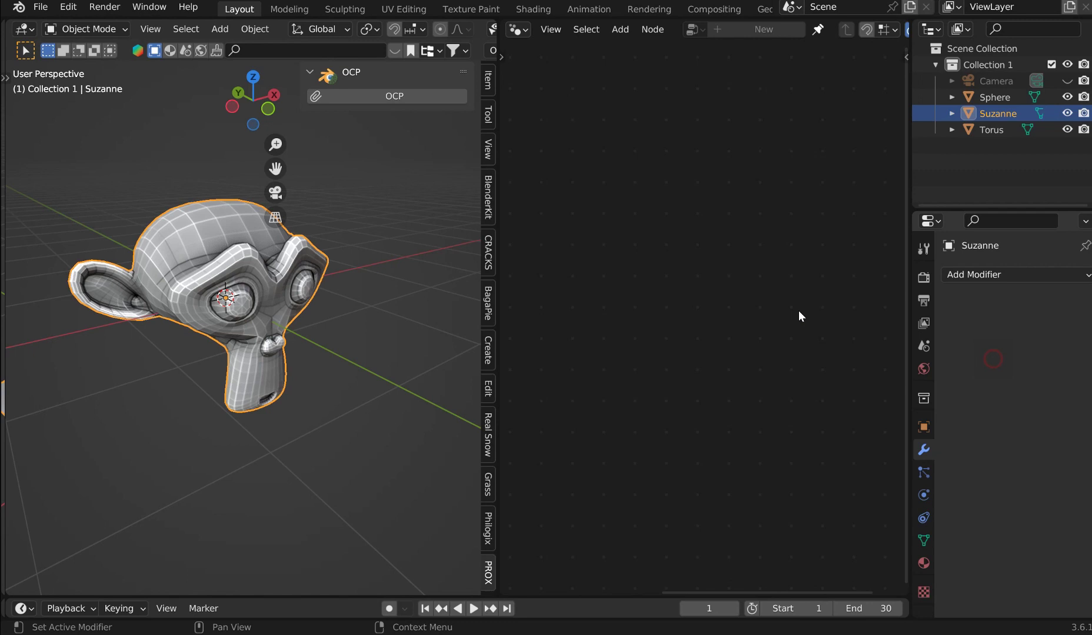
Step: Give Suzanne Shade Smooth shading, trying Auto Smooth before settling on fully smooth
{"action": "key", "text": "q"}
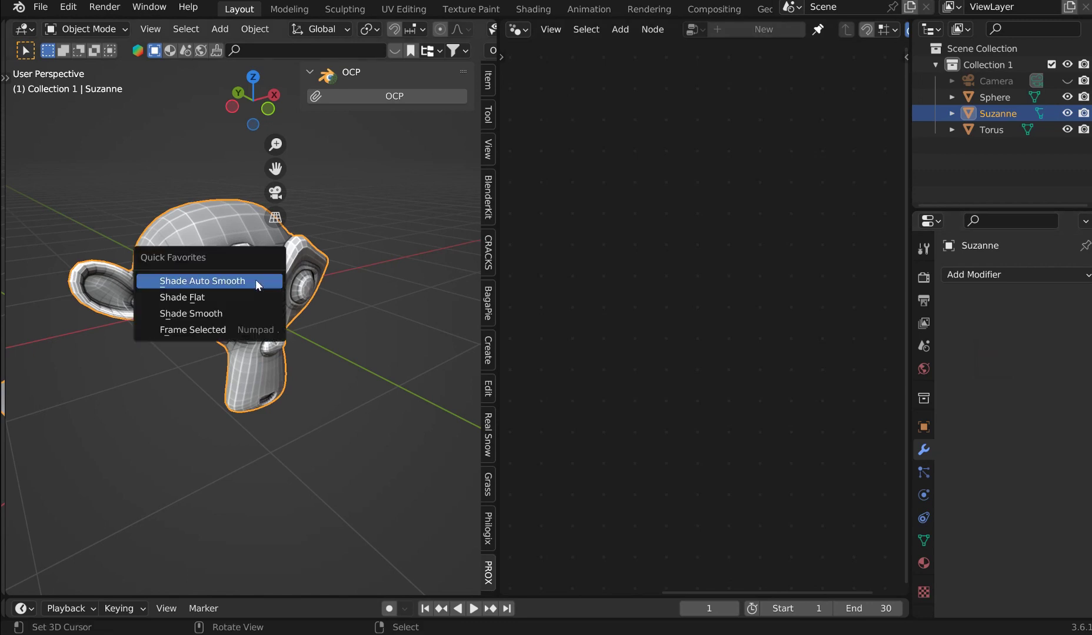
{"action": "left_click", "coordinate": [205, 311]}
{"action": "key", "text": "q"}
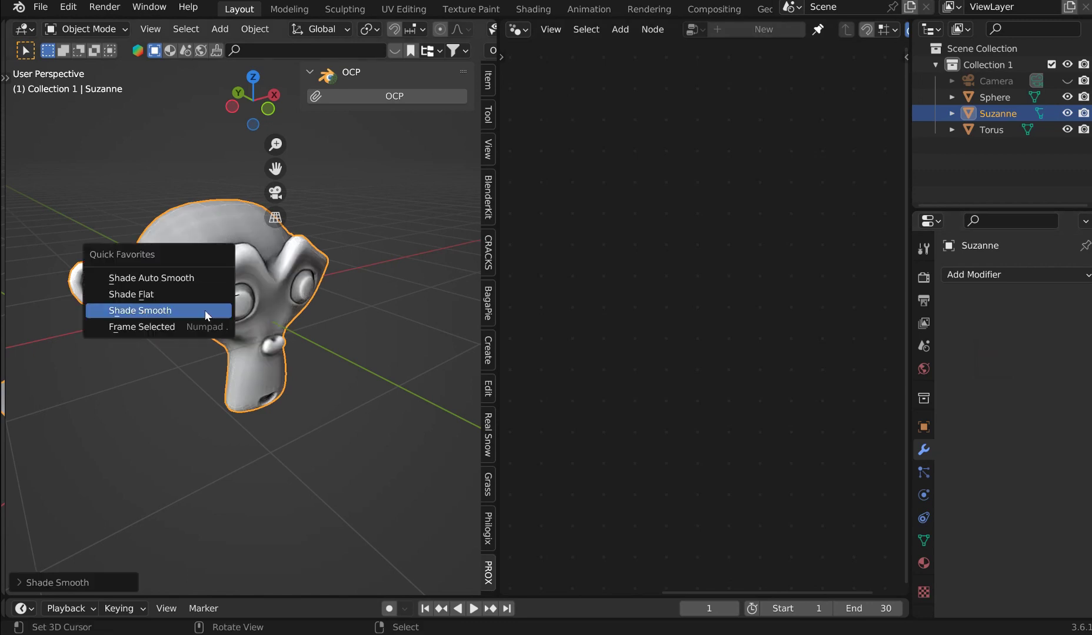
{"action": "left_click", "coordinate": [205, 279]}
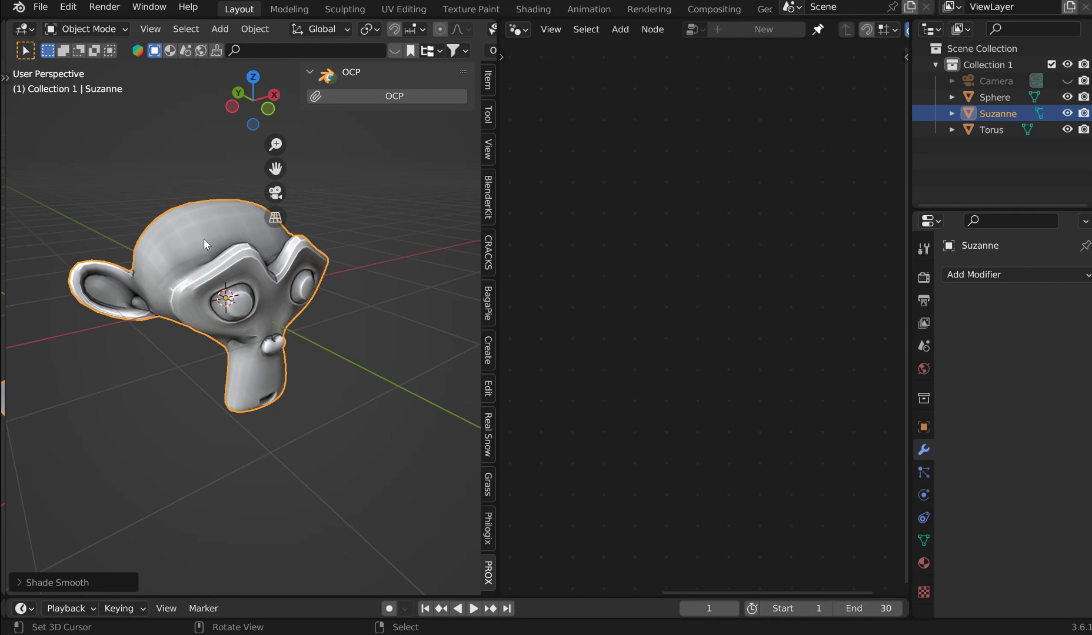
{"action": "middle_click_drag", "start_coordinate": [204, 238], "coordinate": [201, 253]}
{"action": "key", "text": "q"}
{"action": "left_click", "coordinate": [194, 279]}
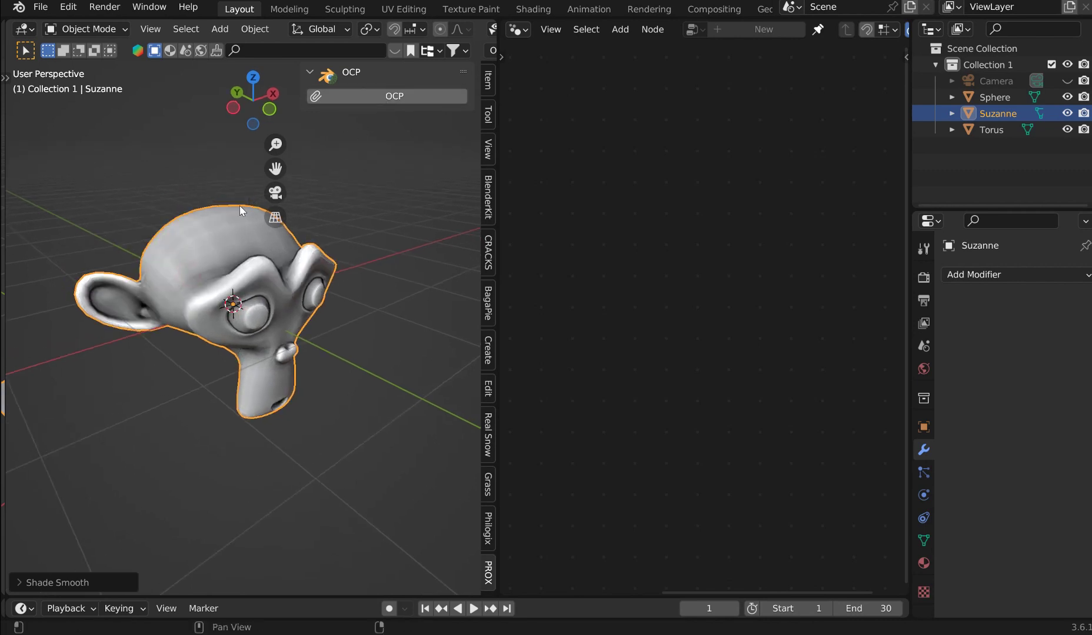
Step: Convert Suzanne to an OCP proxy hull and enter its Geometry Nodes group in the node editor
{"action": "left_click", "coordinate": [373, 96]}
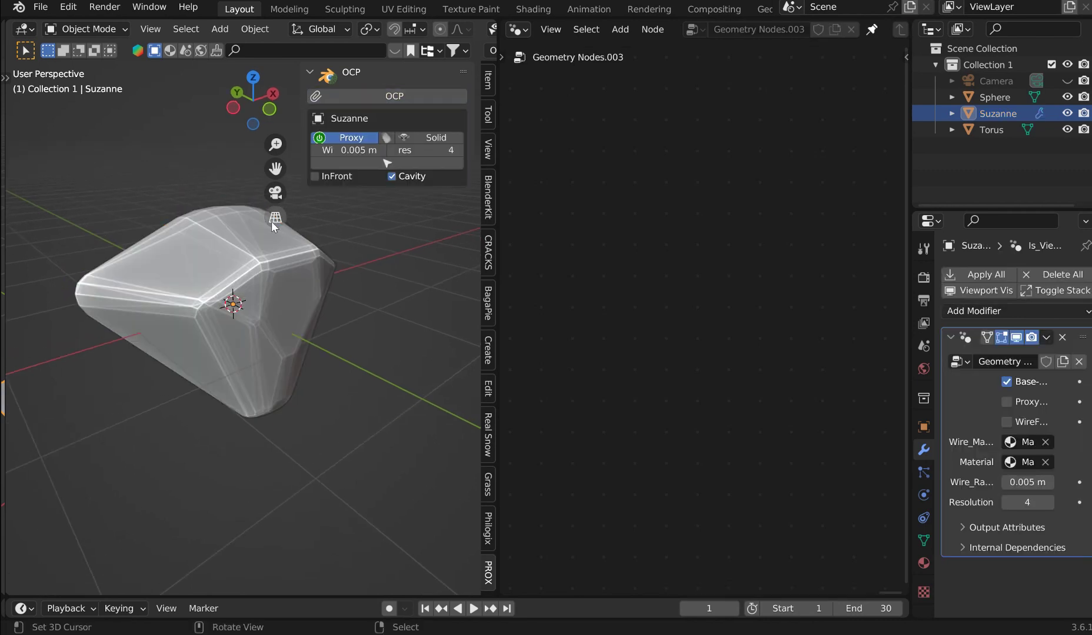
{"action": "middle_click_drag", "start_coordinate": [271, 221], "coordinate": [235, 297]}
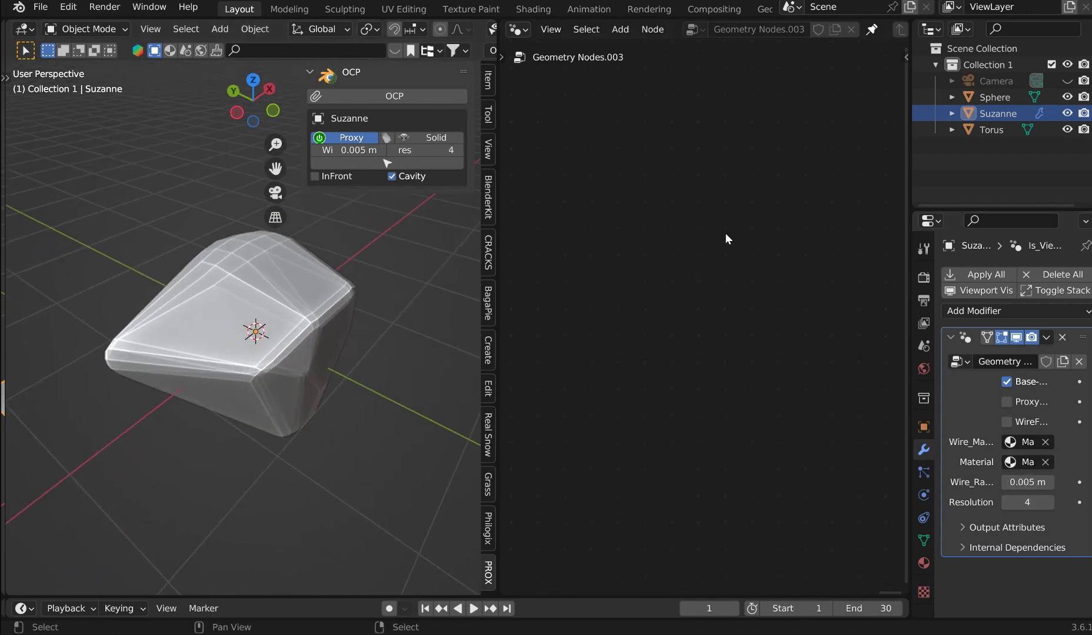
{"action": "middle_click_drag", "start_coordinate": [691, 260], "coordinate": [494, 302]}
{"action": "key", "text": "Tab"}
{"action": "scroll", "coordinate": [735, 317], "scroll_direction": "down", "scroll_amount": 5}
Step: Widen the node editor, pan and zoom across the proxy group's frames, and nudge the Is Viewport Switch frame
{"action": "left_click_drag", "start_coordinate": [495, 302], "coordinate": [419, 294]}
{"action": "mouse_move", "coordinate": [712, 229]}
{"action": "middle_mouse_down"}
{"action": "mouse_move", "coordinate": [603, 230]}
{"action": "mouse_move", "coordinate": [719, 246]}
{"action": "middle_mouse_up"}
{"action": "scroll", "coordinate": [719, 245], "scroll_direction": "up", "scroll_amount": 3}
{"action": "middle_click_drag", "start_coordinate": [664, 208], "coordinate": [783, 190]}
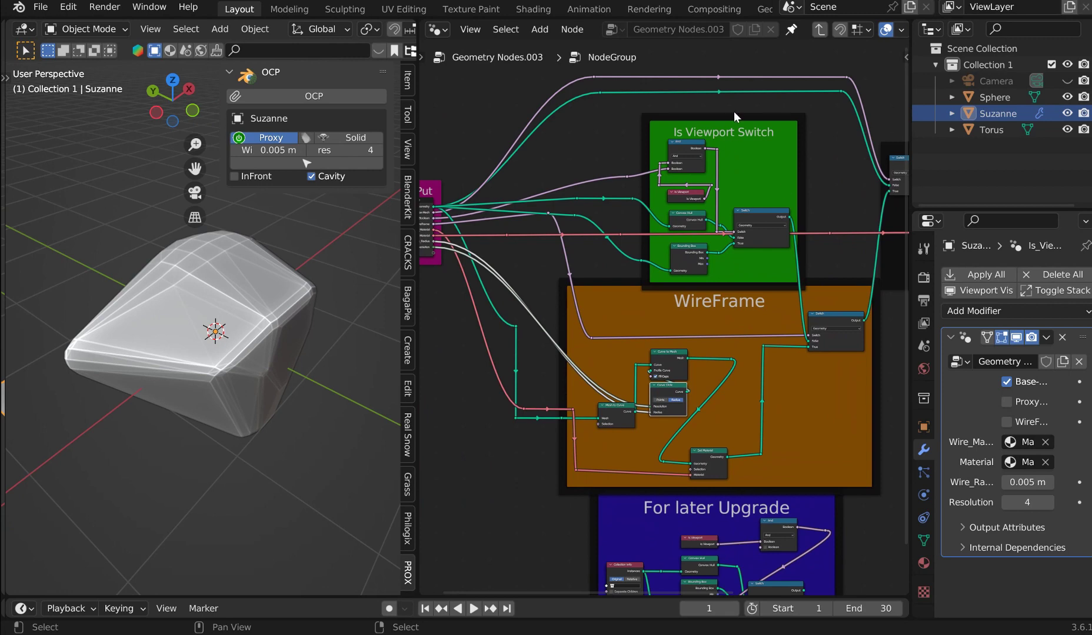
{"action": "left_click_drag", "start_coordinate": [732, 114], "coordinate": [721, 97]}
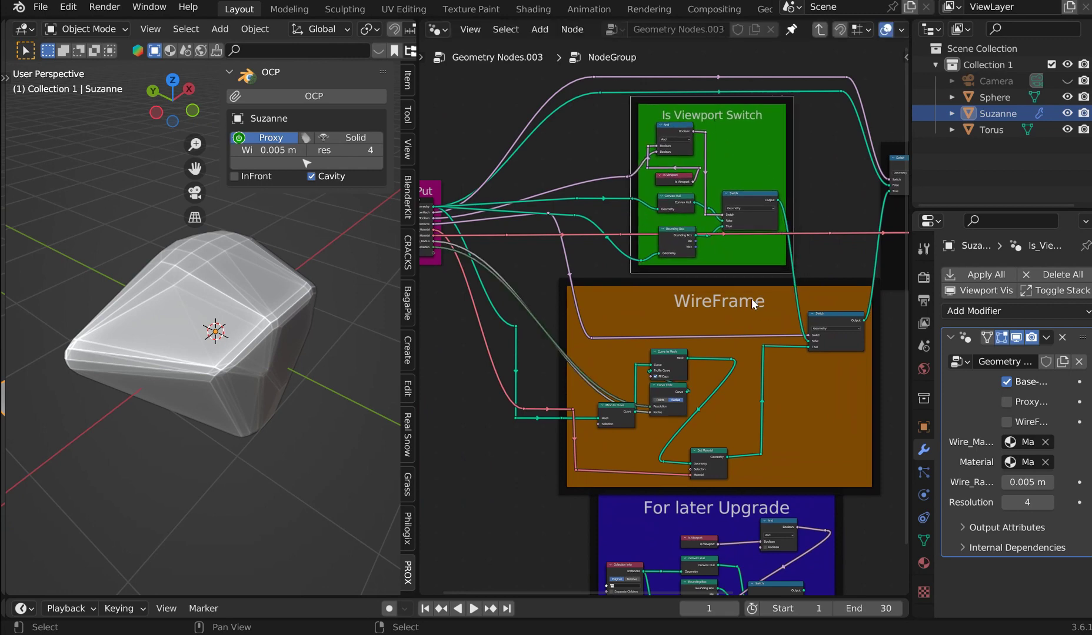
{"action": "middle_click_drag", "start_coordinate": [706, 374], "coordinate": [680, 314]}
{"action": "scroll", "coordinate": [704, 310], "scroll_direction": "down", "scroll_amount": 2}
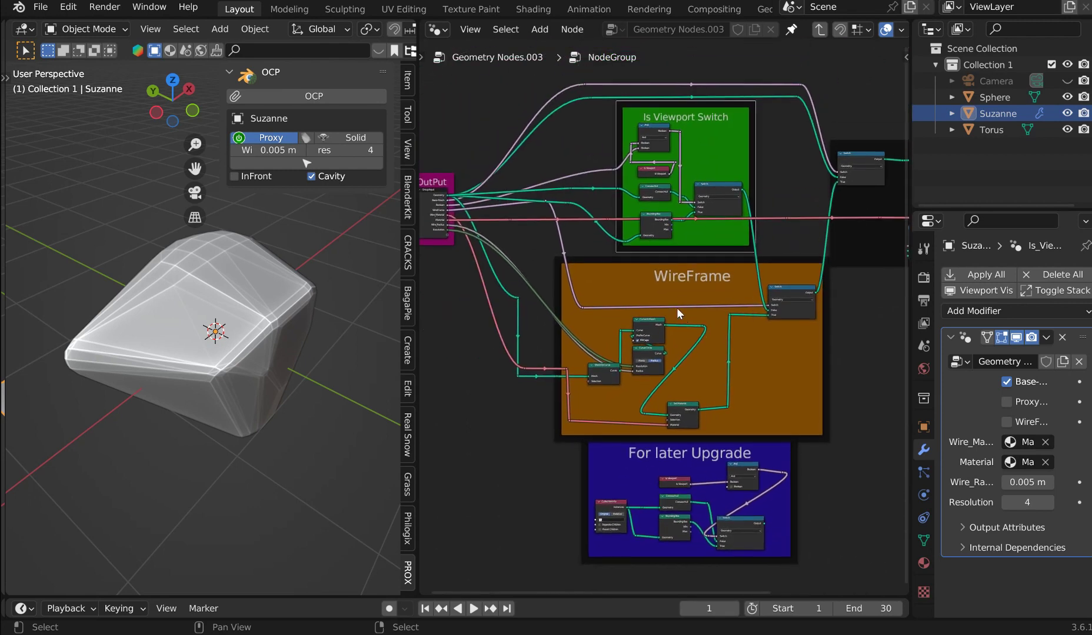
{"action": "left_click_drag", "start_coordinate": [418, 311], "coordinate": [681, 311]}
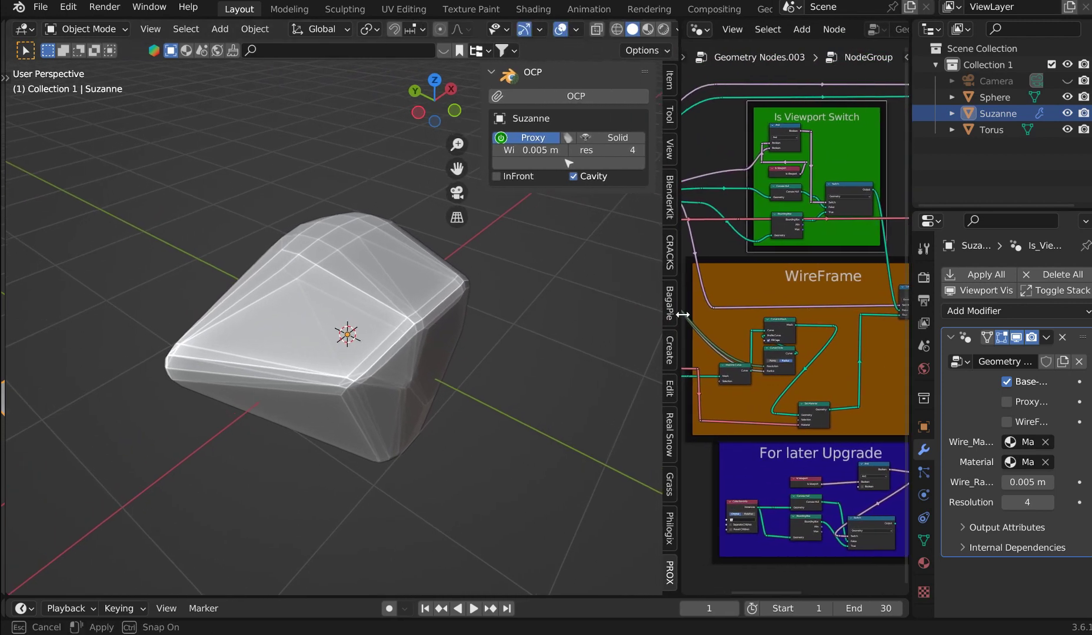
{"action": "middle_click_drag", "start_coordinate": [577, 205], "coordinate": [518, 275]}
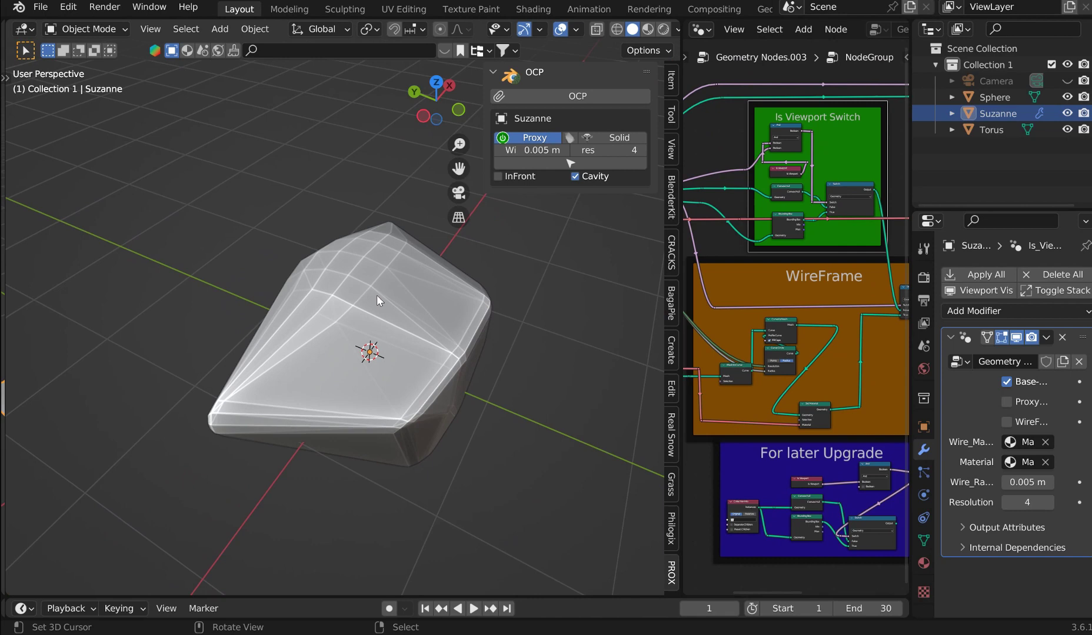
{"action": "left_click", "coordinate": [536, 137]}
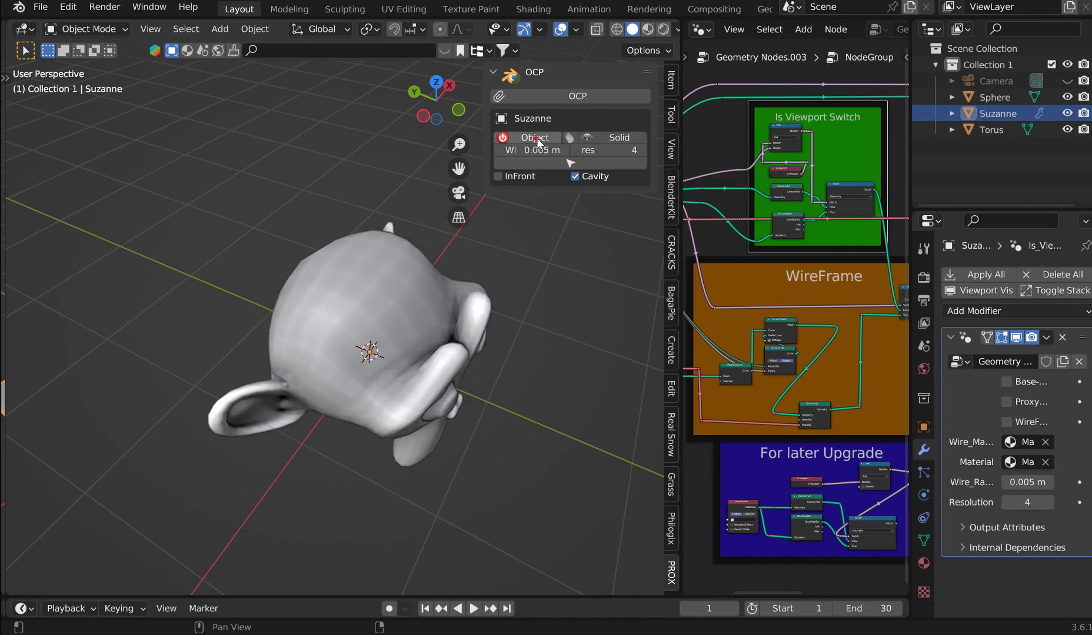
{"action": "left_click", "coordinate": [536, 137]}
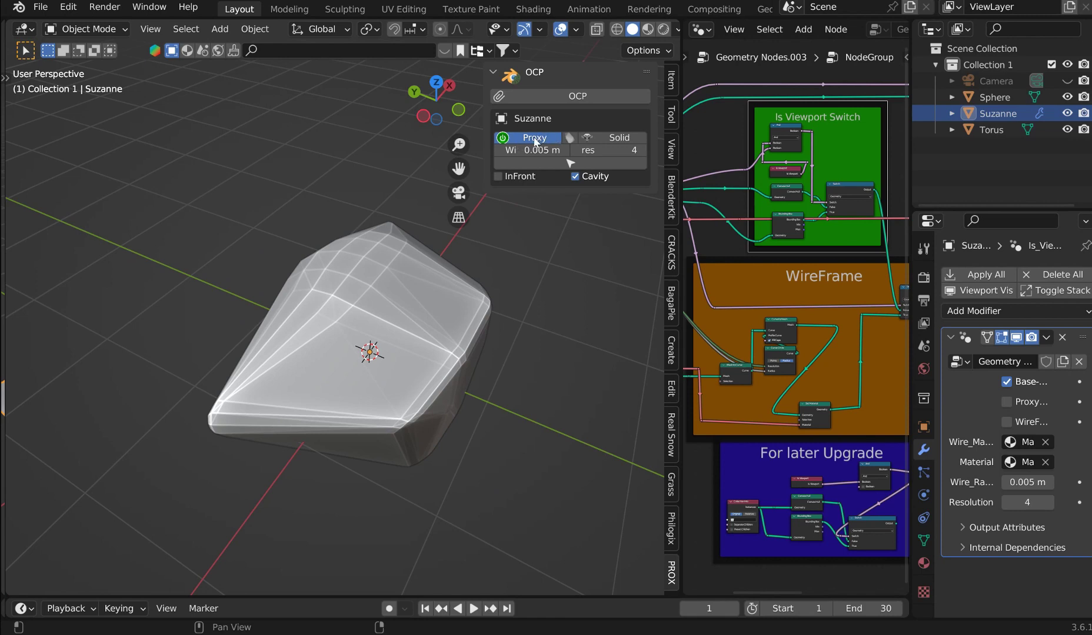
{"action": "left_click", "coordinate": [535, 139]}
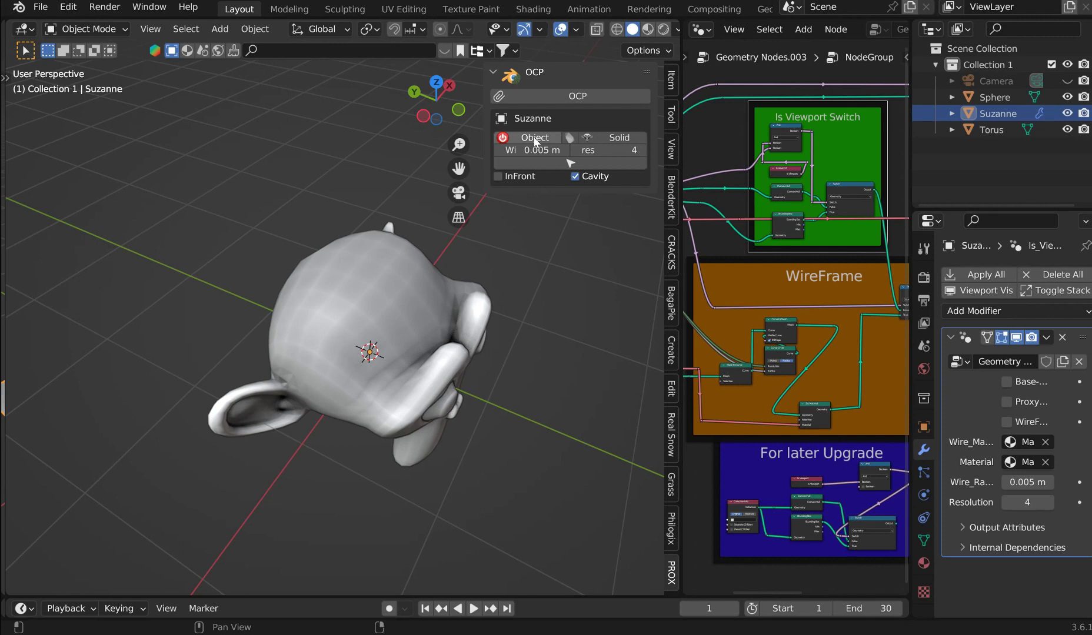
{"action": "left_click", "coordinate": [536, 139]}
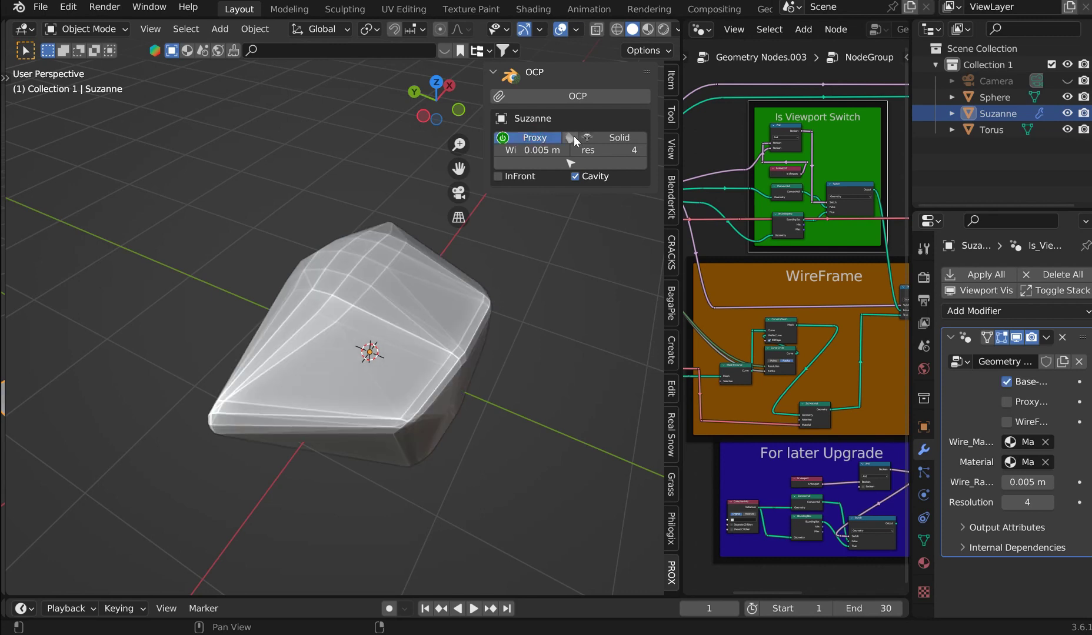
{"action": "middle_click_drag", "start_coordinate": [588, 223], "coordinate": [554, 153]}
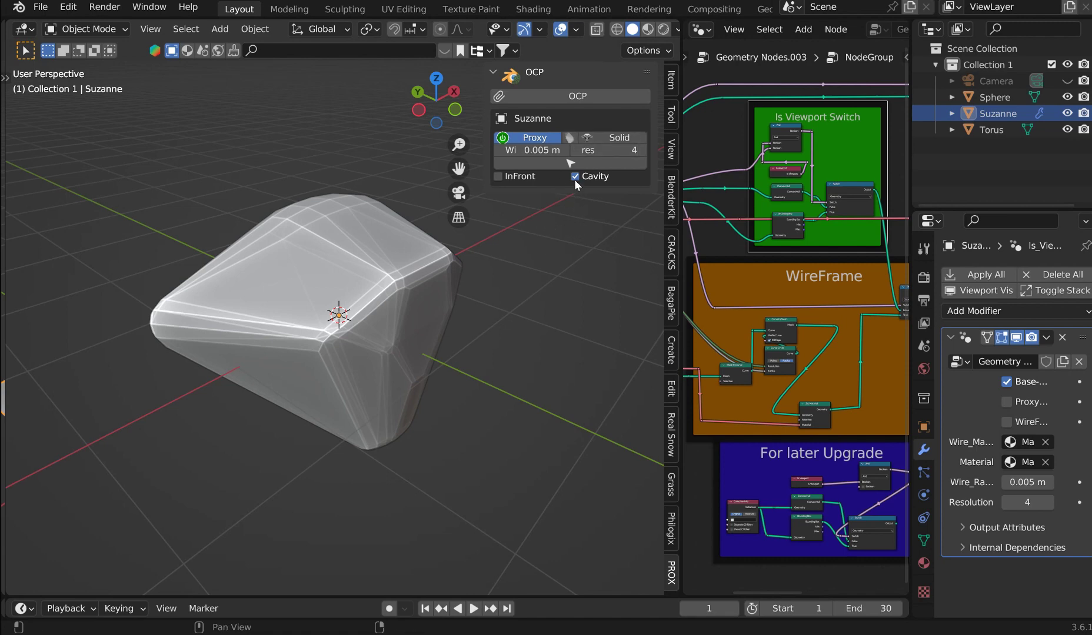
{"action": "left_click", "coordinate": [571, 138]}
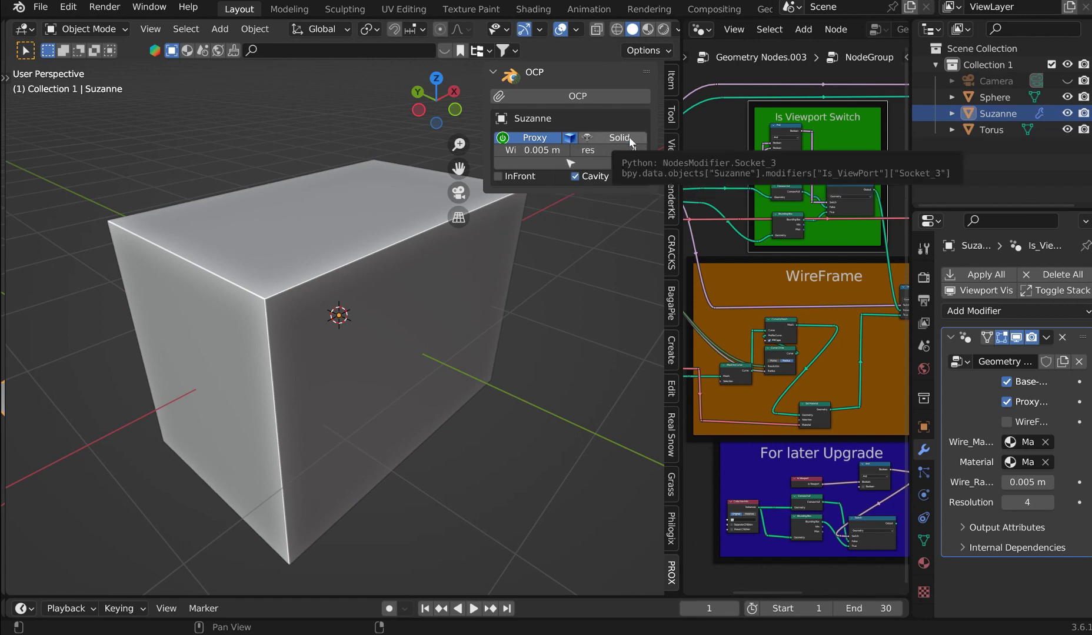
{"action": "left_click", "coordinate": [569, 143]}
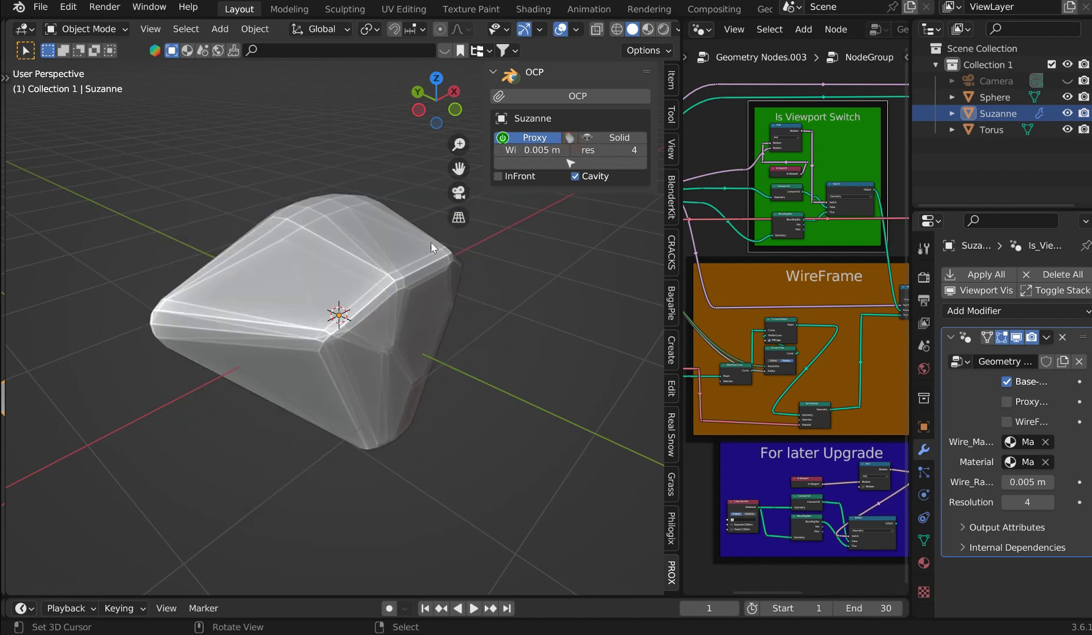
Step: Display Suzanne's proxy as wireframe with a wire thickness of 0.001 m
{"action": "left_click", "coordinate": [618, 138]}
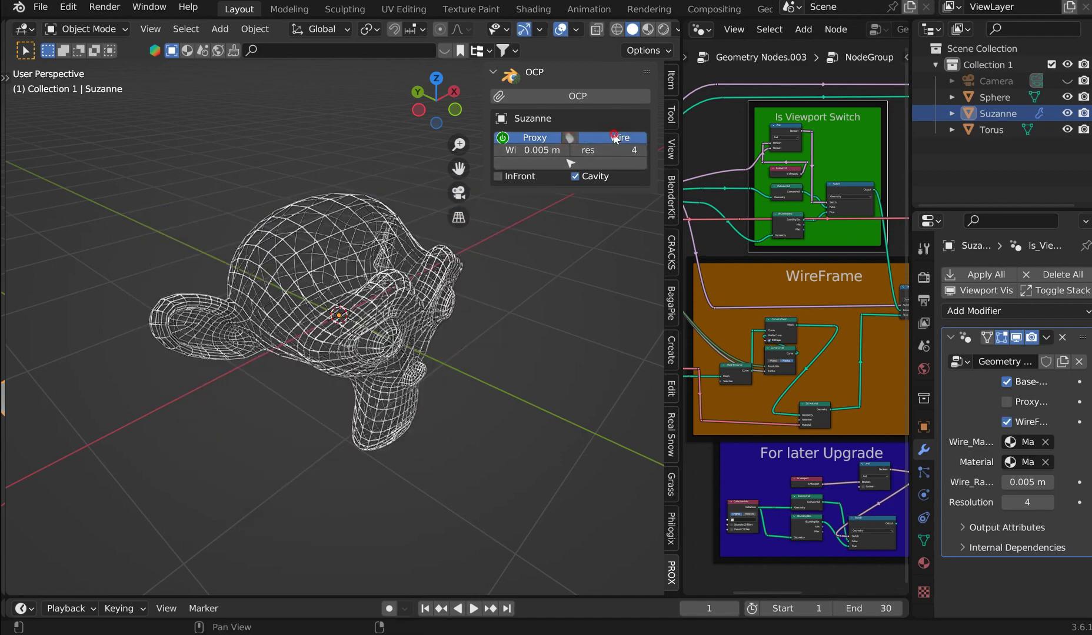
{"action": "left_click", "coordinate": [464, 278]}
{"action": "scroll", "coordinate": [578, 266], "scroll_direction": "up", "scroll_amount": 6}
{"action": "scroll", "coordinate": [527, 290], "scroll_direction": "down", "scroll_amount": 5}
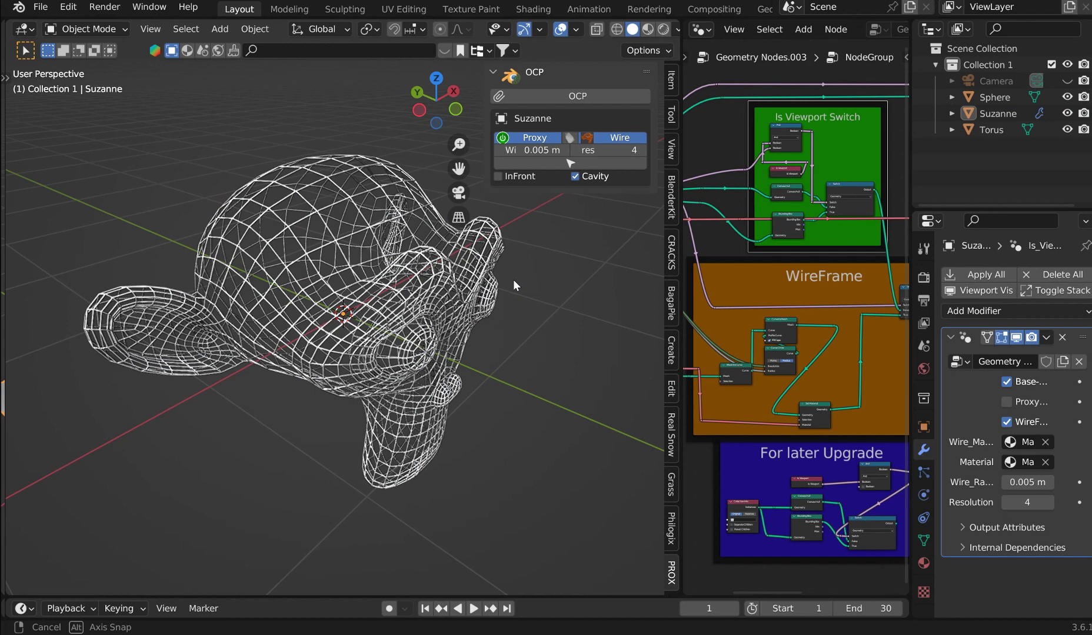
{"action": "middle_click_drag", "start_coordinate": [513, 286], "coordinate": [518, 276]}
{"action": "left_click", "coordinate": [538, 151]}
{"action": "type", "text": "0.001"}
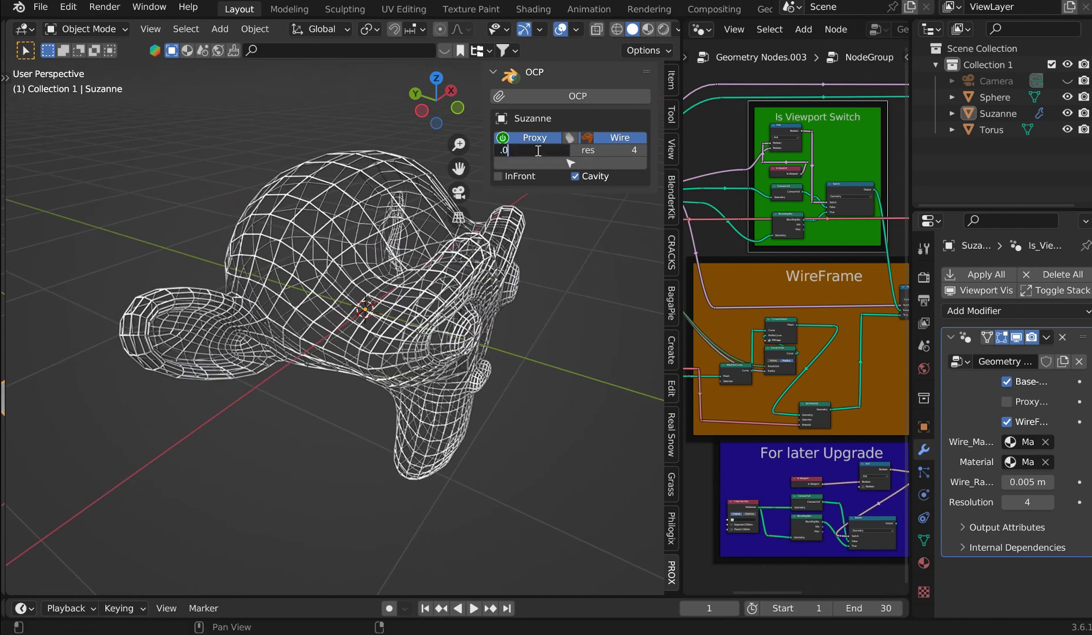
{"action": "key", "text": "Return"}
Step: Switch to Material Preview and assign 'Material' as the wire material
{"action": "left_click", "coordinate": [448, 277]}
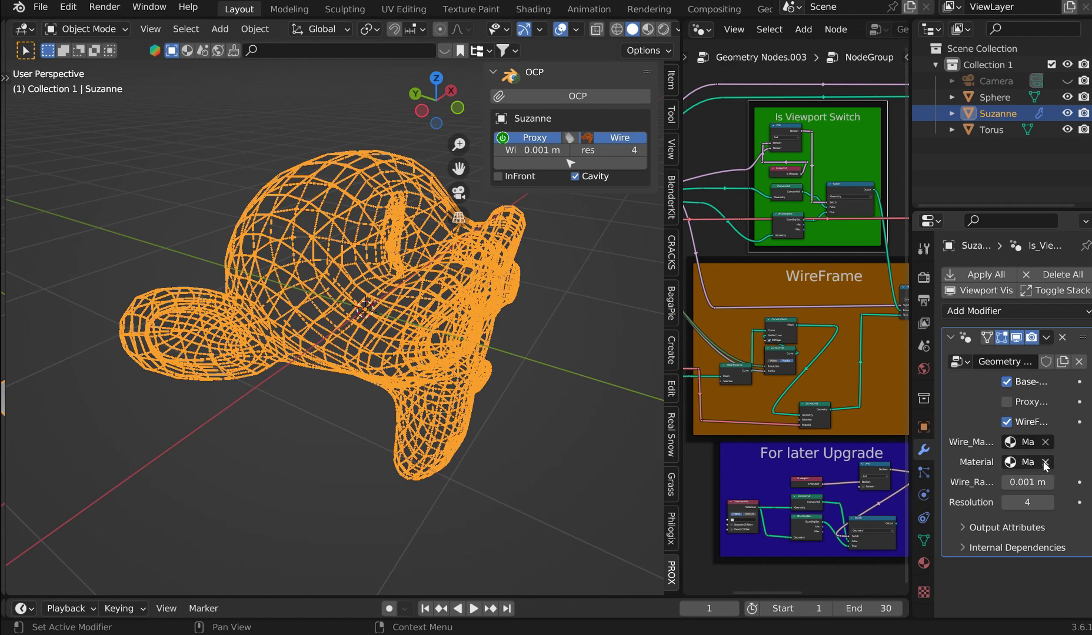
{"action": "left_click", "coordinate": [1026, 442]}
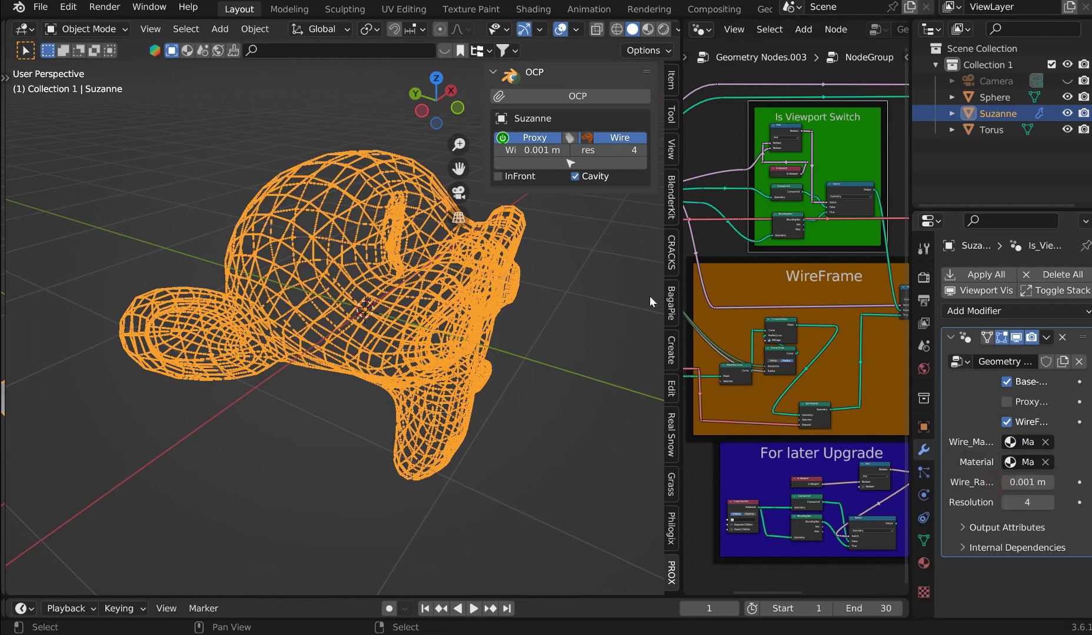
{"action": "left_click", "coordinate": [648, 29]}
{"action": "left_click", "coordinate": [579, 223]}
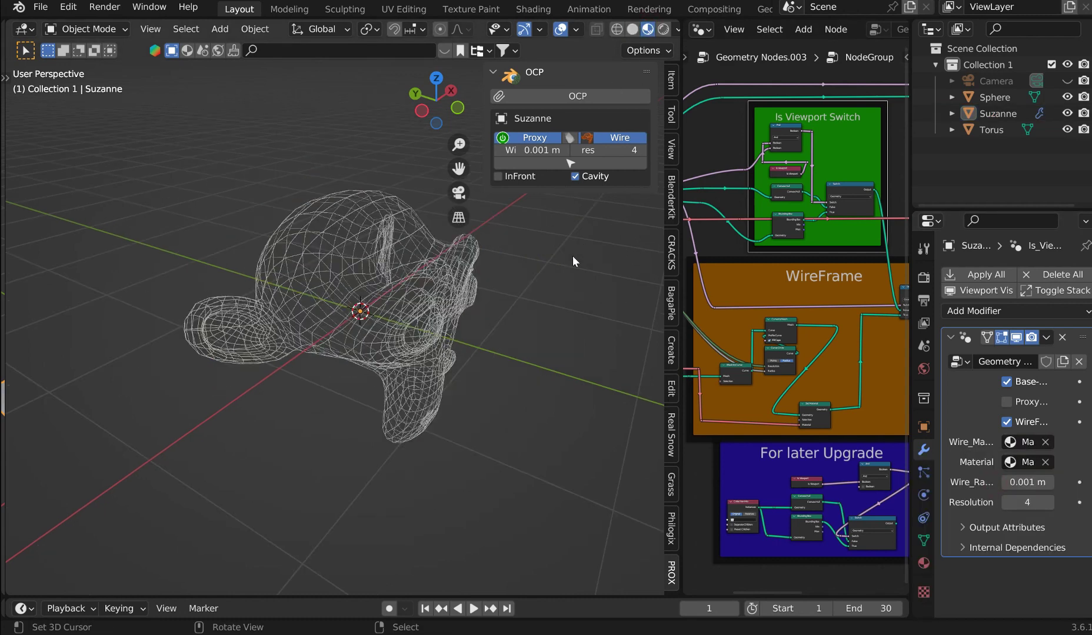
{"action": "left_click", "coordinate": [1043, 446]}
{"action": "left_click", "coordinate": [1039, 444]}
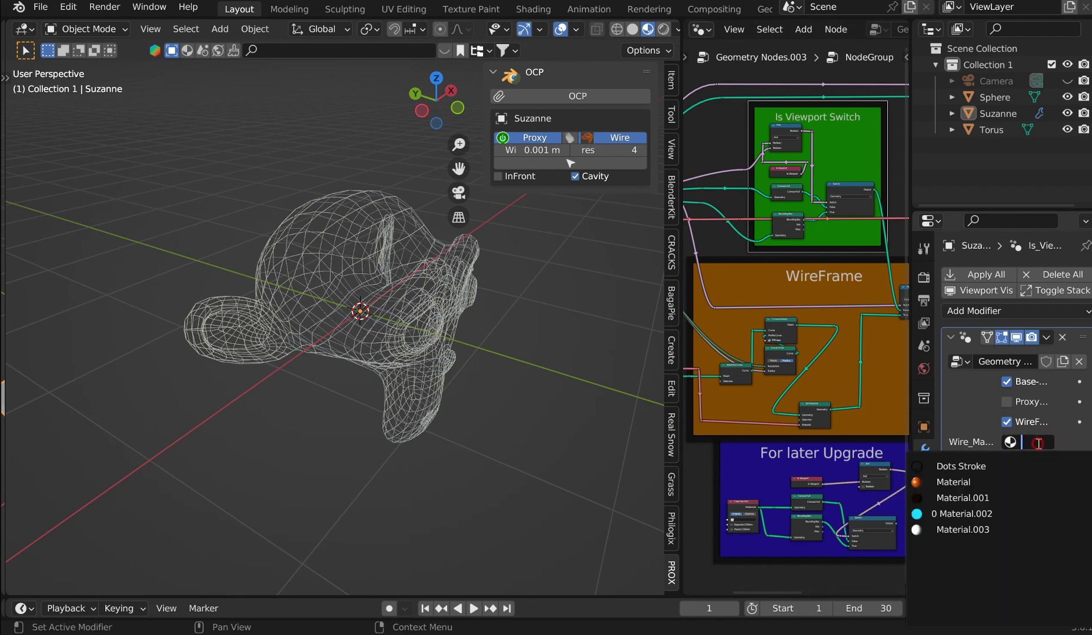
{"action": "left_click", "coordinate": [965, 484]}
Step: Thicken the wire radius to 0.005 m and set both the wire and base materials to 'Material'
{"action": "left_click", "coordinate": [451, 340]}
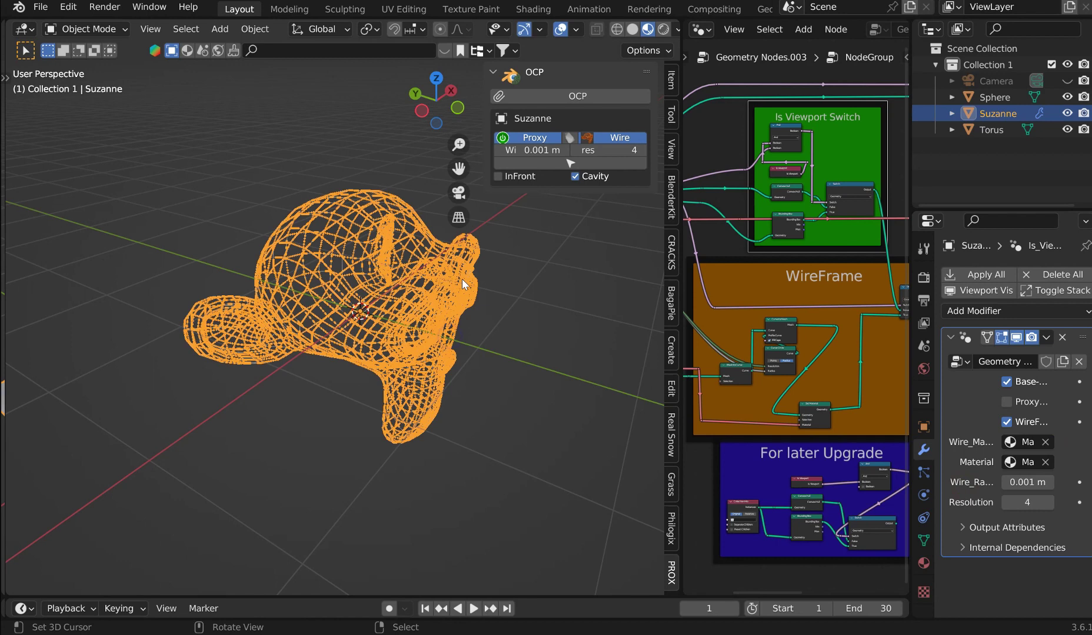
{"action": "left_click_drag", "start_coordinate": [532, 151], "coordinate": [536, 152]}
{"action": "left_click", "coordinate": [534, 282]}
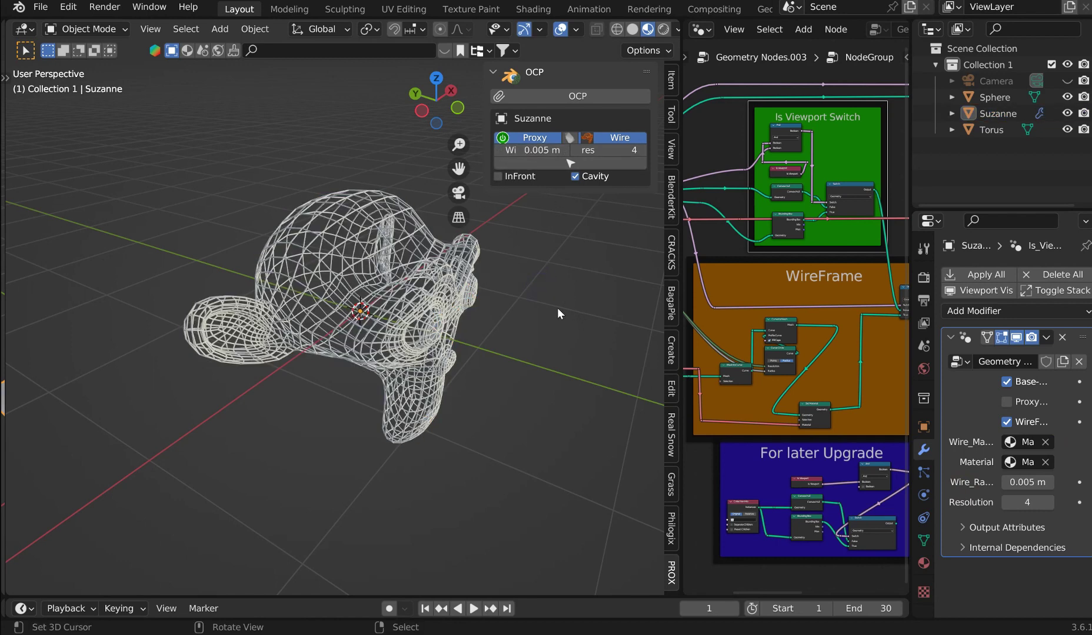
{"action": "middle_click_drag", "start_coordinate": [557, 307], "coordinate": [653, 329]}
{"action": "left_click", "coordinate": [1046, 442]}
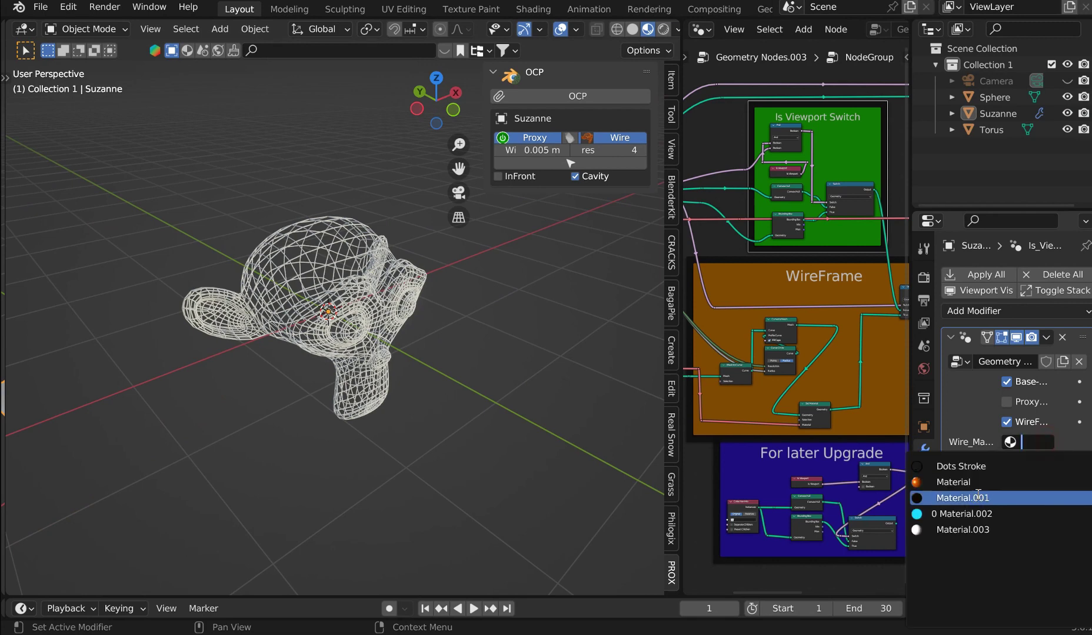
{"action": "left_click", "coordinate": [951, 495]}
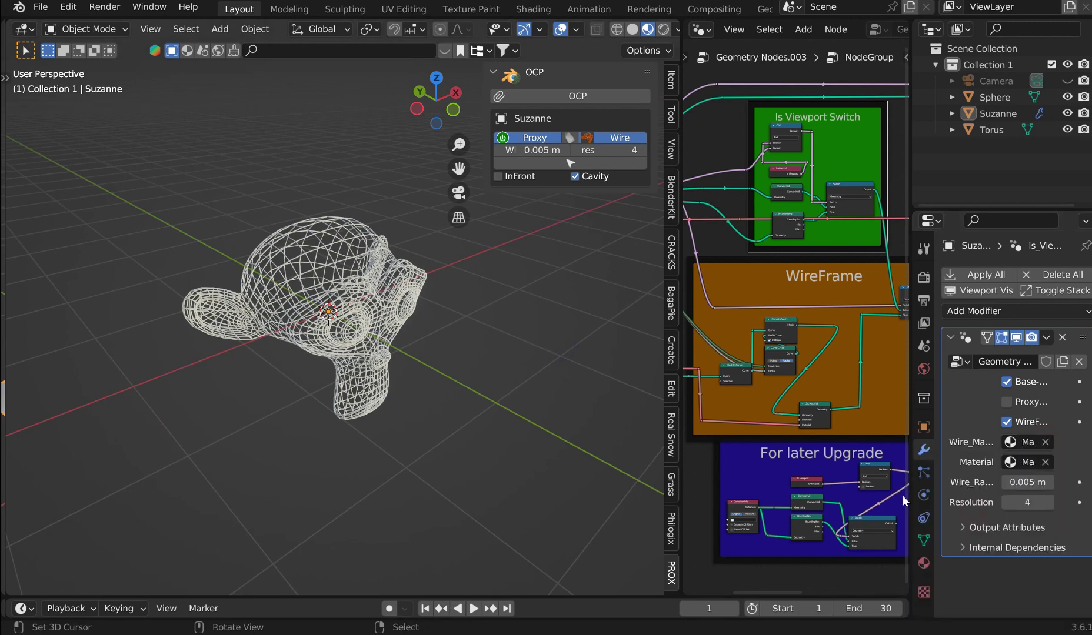
{"action": "left_click", "coordinate": [1030, 462]}
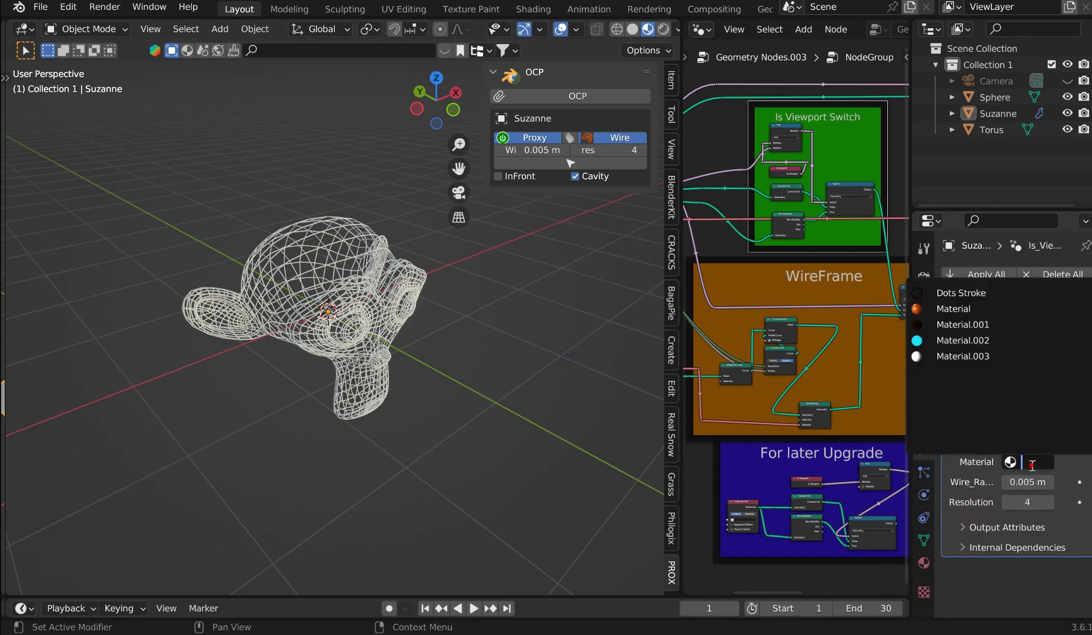
{"action": "left_click", "coordinate": [968, 309]}
Step: Orbit around Suzanne's orange wireframe to inspect it, then reselect Suzanne
{"action": "scroll", "coordinate": [441, 272], "scroll_direction": "up", "scroll_amount": 5}
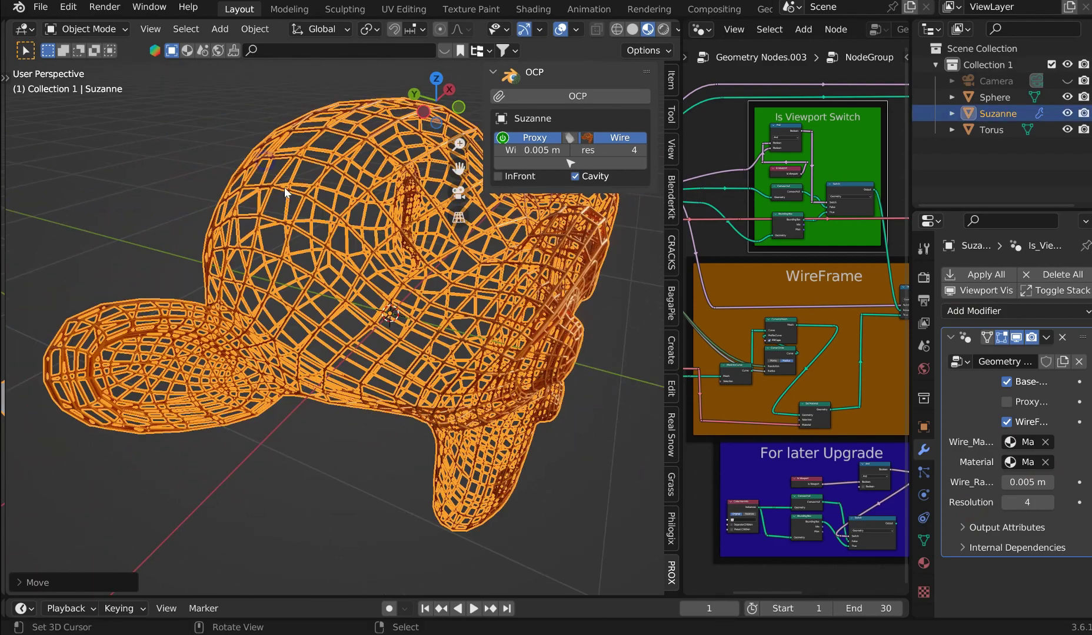
{"action": "scroll", "coordinate": [587, 347], "scroll_direction": "down", "scroll_amount": 4}
{"action": "middle_click_drag", "start_coordinate": [587, 347], "coordinate": [548, 347]}
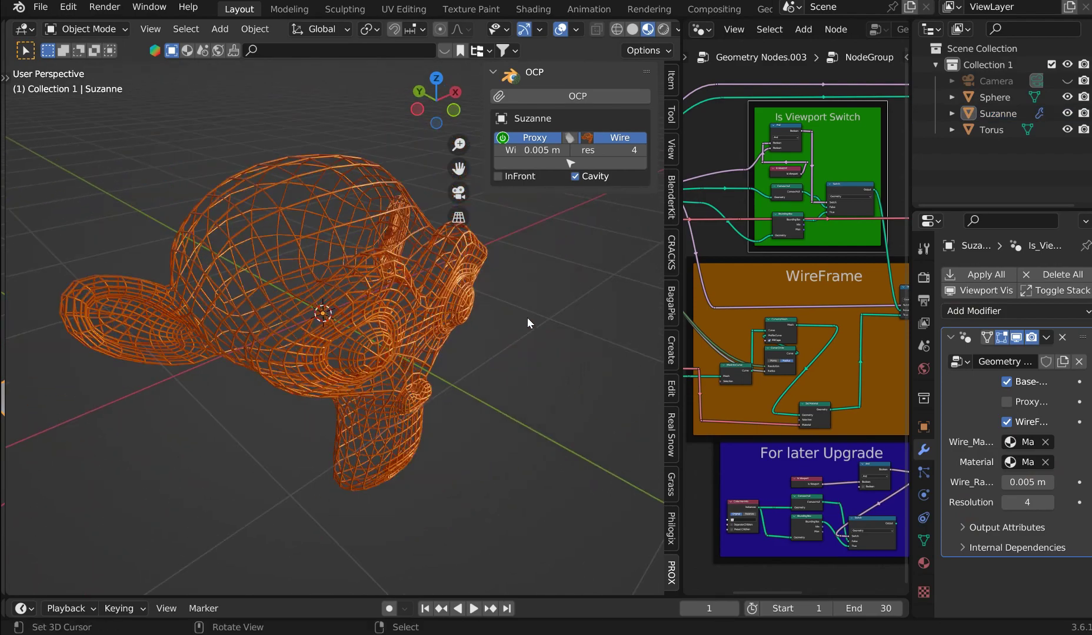
{"action": "middle_click_drag", "start_coordinate": [460, 202], "coordinate": [427, 230]}
{"action": "scroll", "coordinate": [427, 231], "scroll_direction": "up", "scroll_amount": 5}
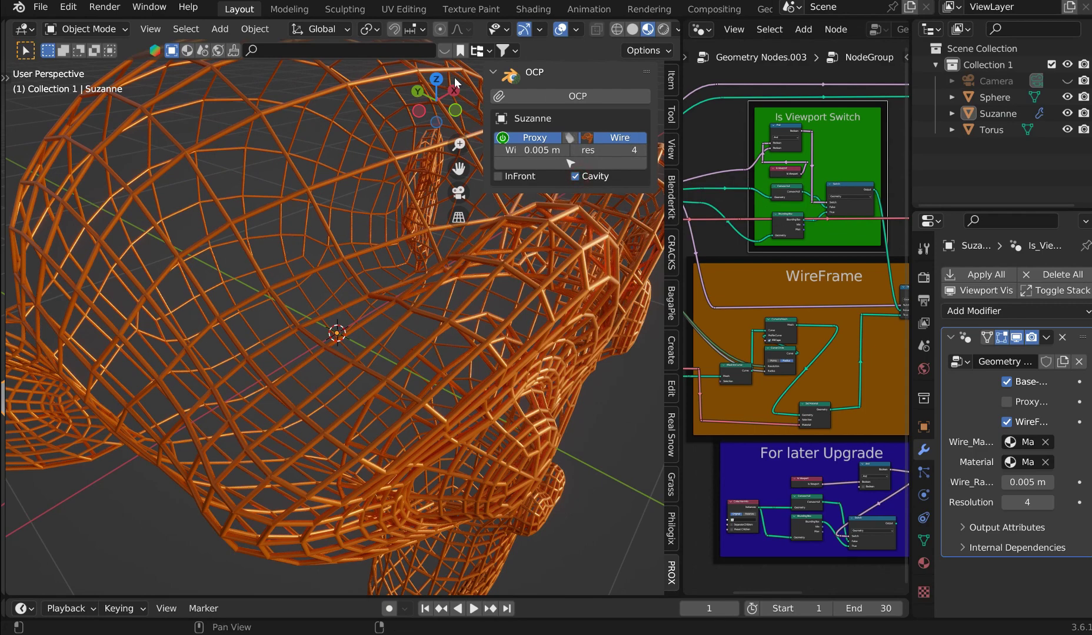
{"action": "left_click", "coordinate": [530, 95]}
{"action": "scroll", "coordinate": [335, 187], "scroll_direction": "down", "scroll_amount": 5}
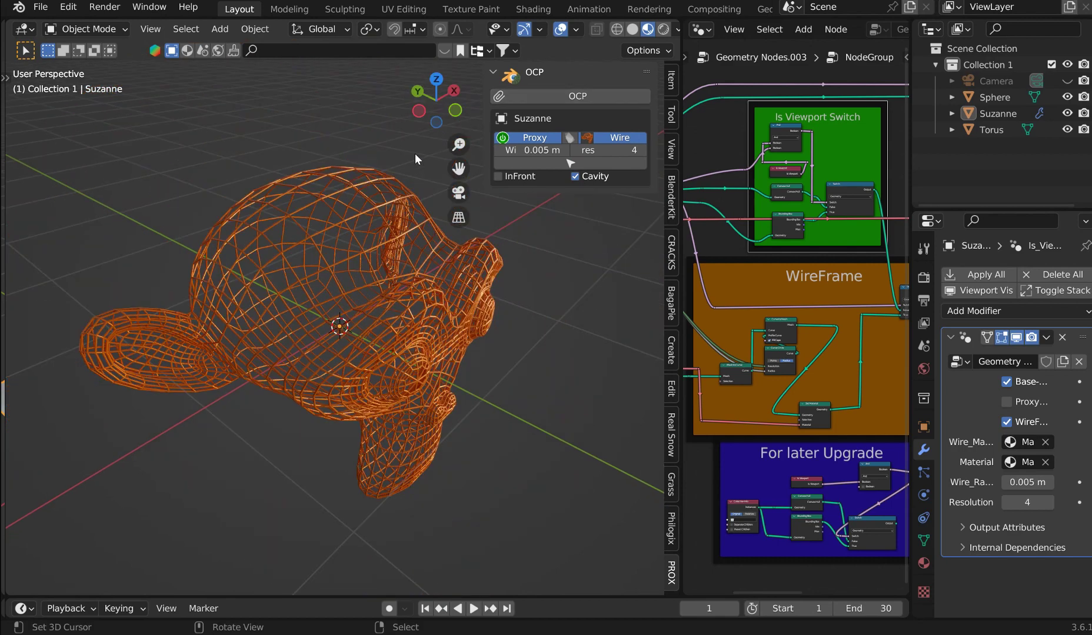
{"action": "scroll", "coordinate": [355, 246], "scroll_direction": "down", "scroll_amount": 2}
{"action": "left_click", "coordinate": [342, 279]}
{"action": "scroll", "coordinate": [347, 280], "scroll_direction": "down", "scroll_amount": 2}
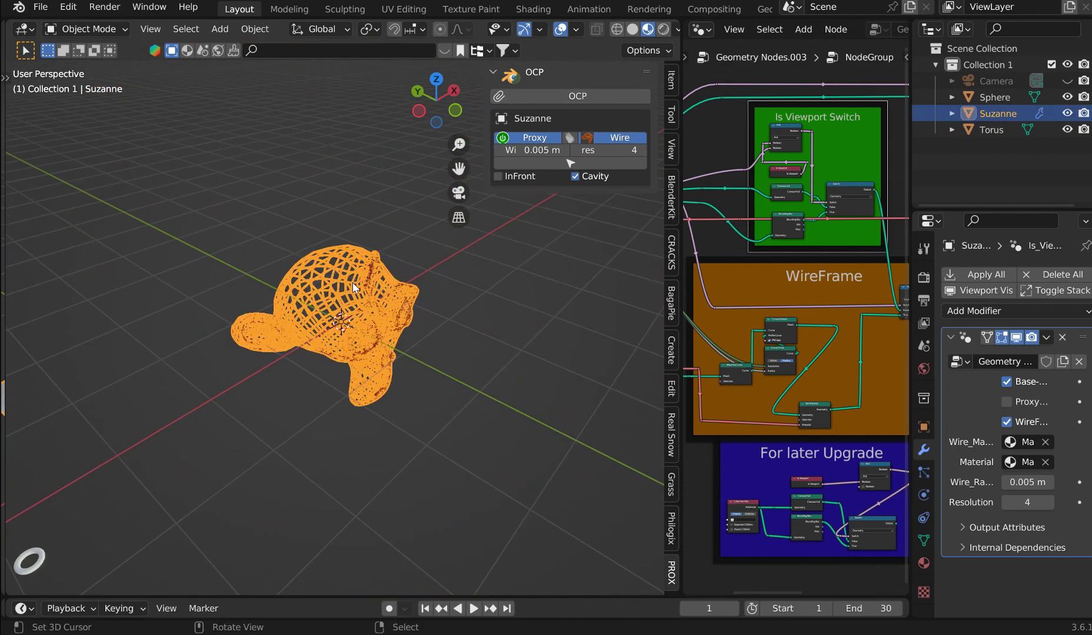
Step: Duplicate Suzanne to the left, strip the copy's modifier, and give Suzanne.001 its own OCP proxy
{"action": "key", "text": "shift+d"}
{"action": "left_click", "coordinate": [209, 253]}
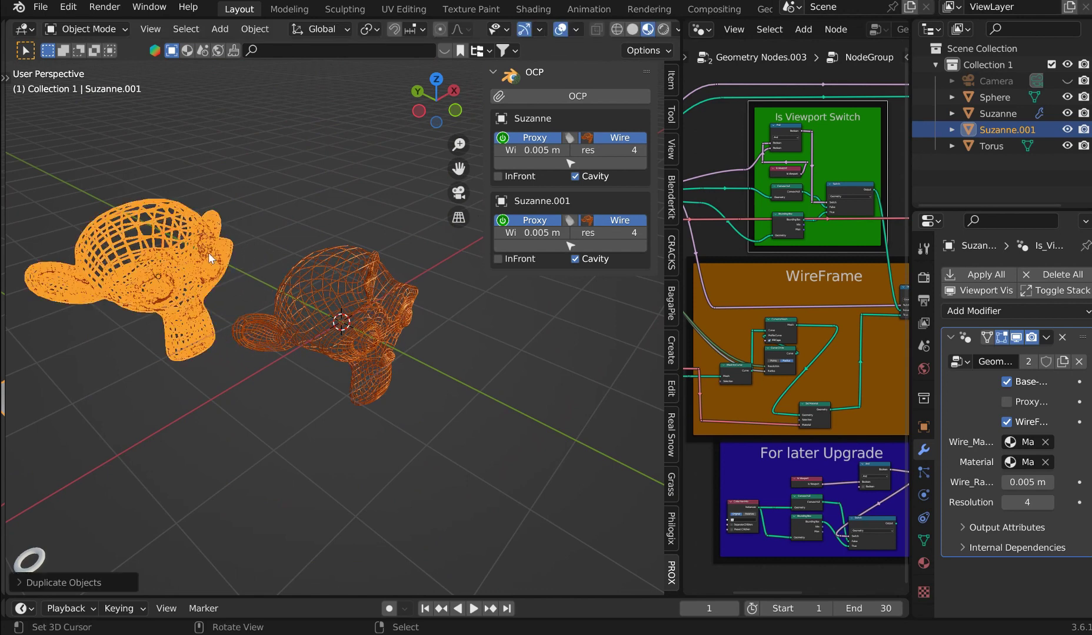
{"action": "left_click", "coordinate": [1063, 337]}
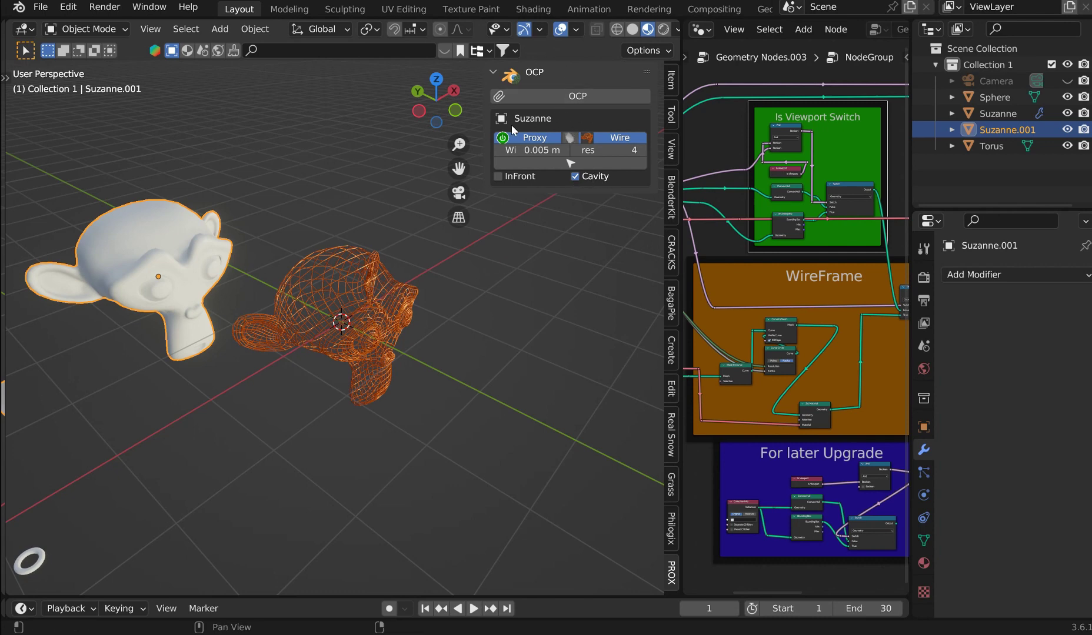
{"action": "left_click_drag", "start_coordinate": [487, 130], "coordinate": [506, 130]}
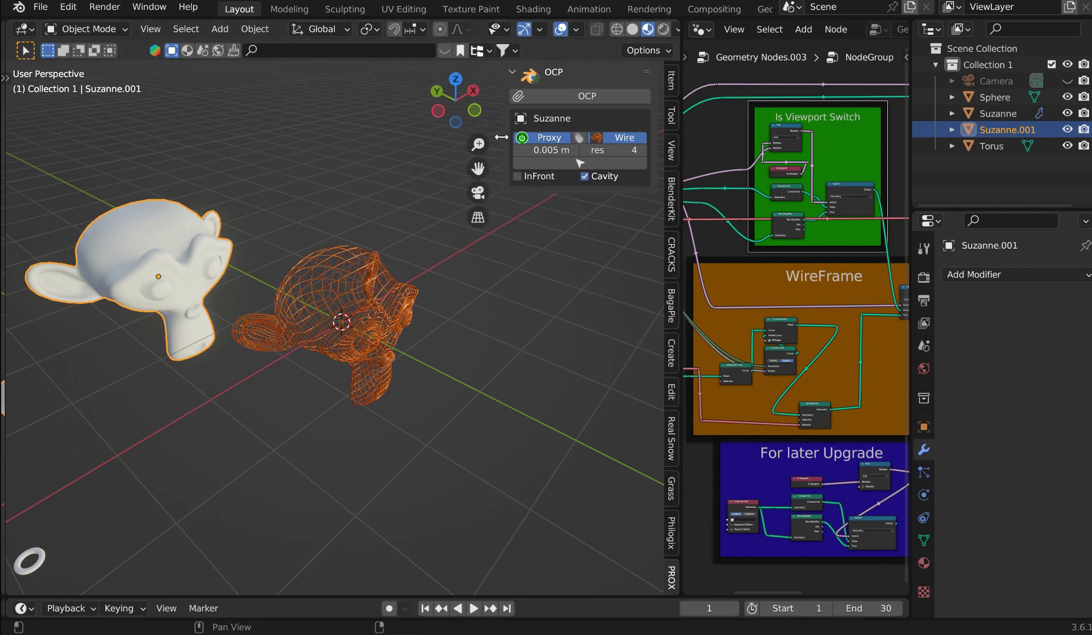
{"action": "left_click", "coordinate": [576, 96]}
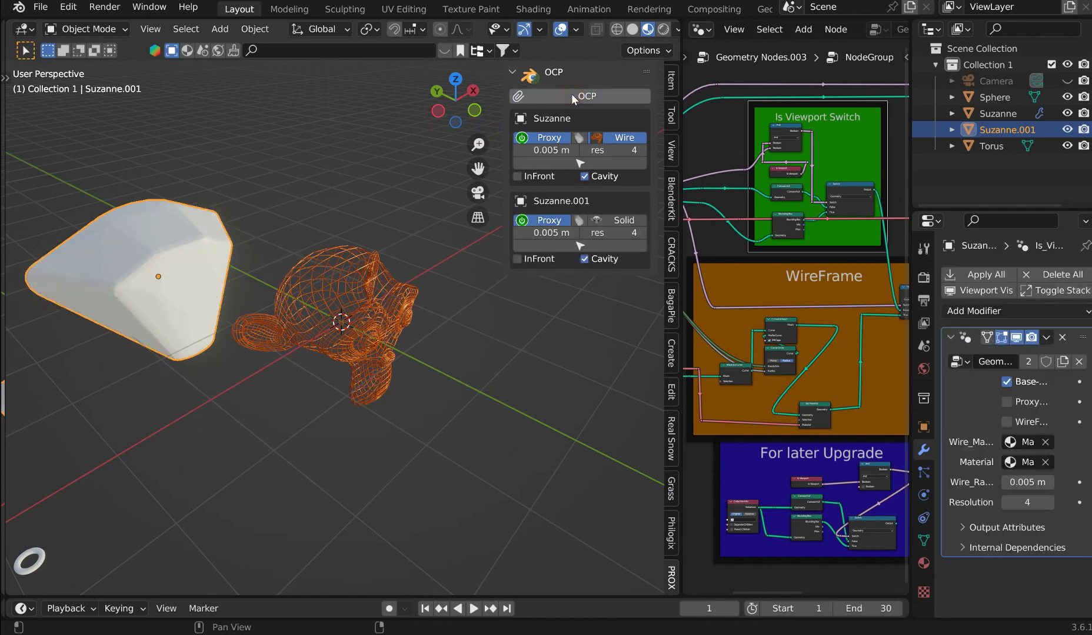
Step: Toggle Suzanne's proxy between Solid and Wire, then set Suzanne.001 to Wire display
{"action": "left_click", "coordinate": [580, 139]}
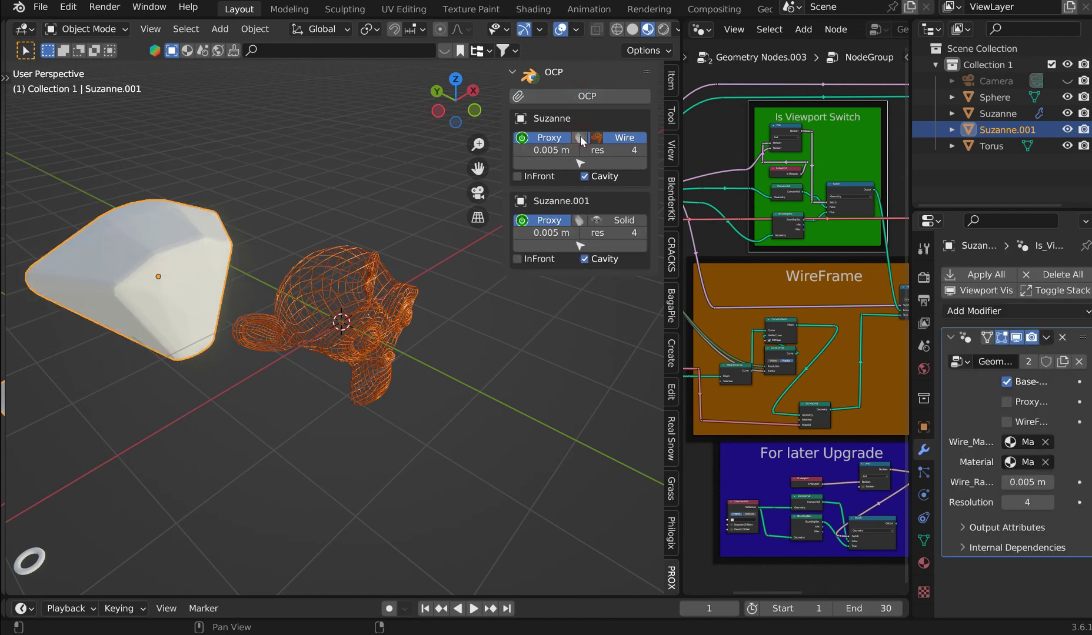
{"action": "left_click", "coordinate": [581, 140]}
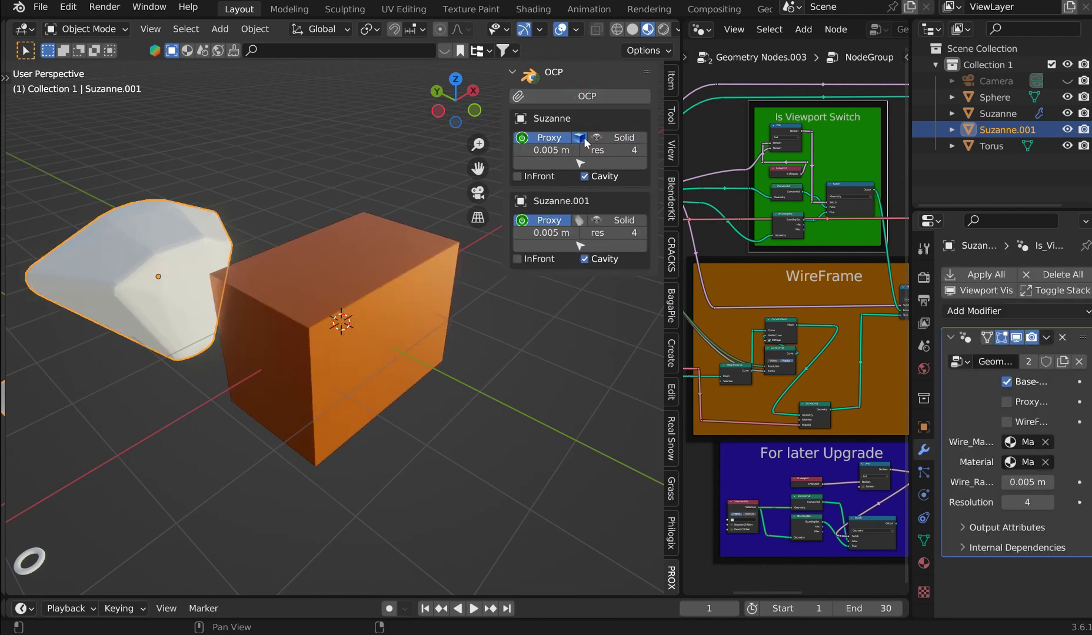
{"action": "left_click", "coordinate": [586, 141]}
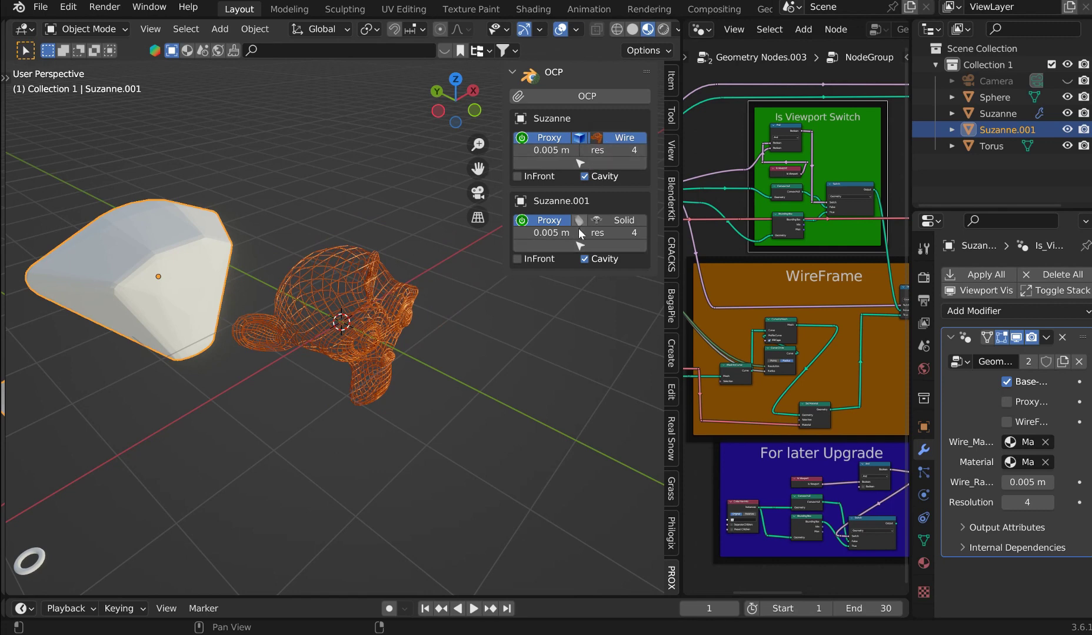
{"action": "left_click", "coordinate": [580, 245]}
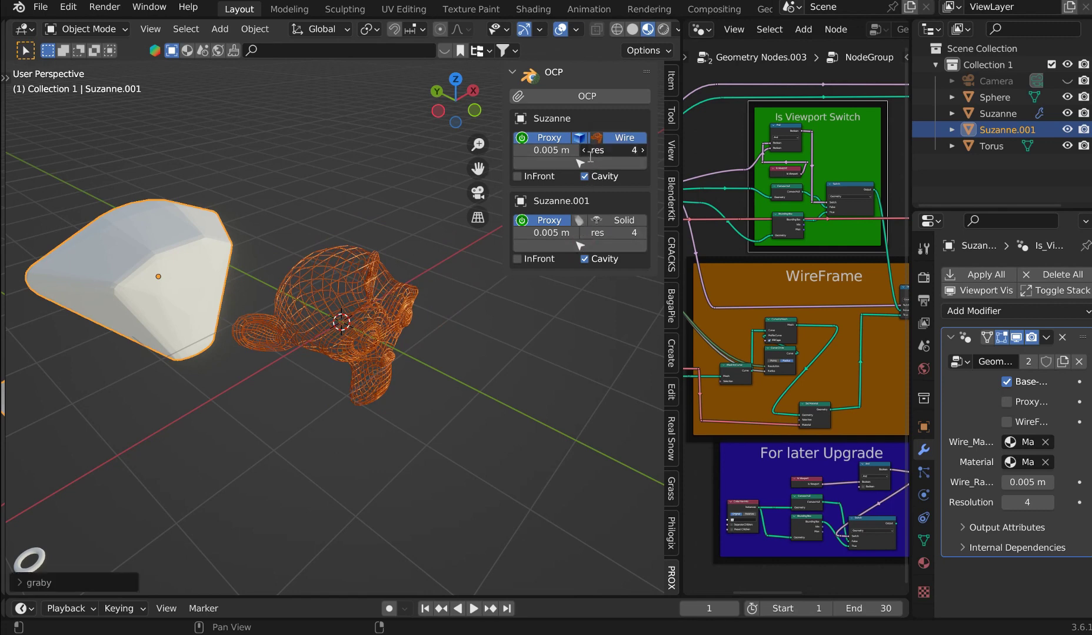
{"action": "left_click", "coordinate": [580, 163]}
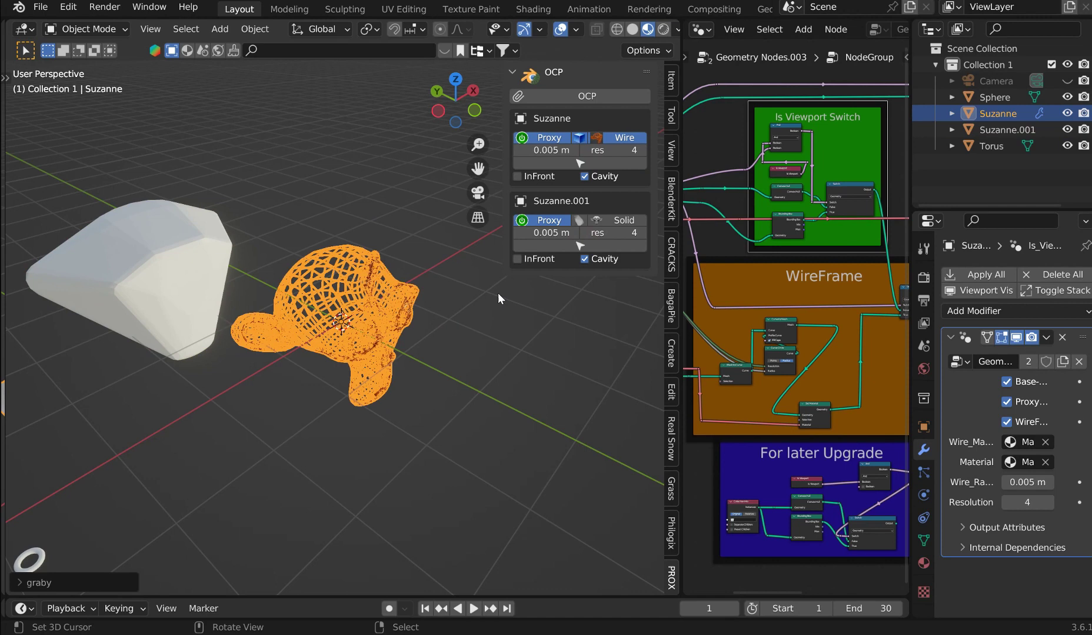
{"action": "left_click", "coordinate": [581, 242]}
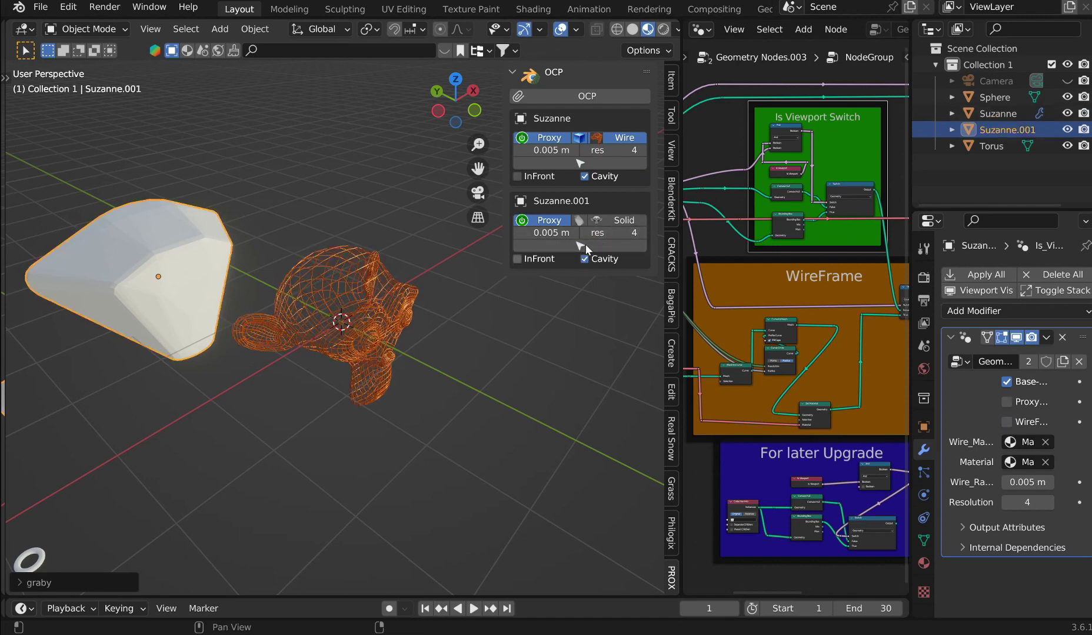
{"action": "left_click", "coordinate": [607, 222]}
Step: Deselect, orbit closer to the two monkeys, and duplicate Suzanne.001 again
{"action": "left_click", "coordinate": [324, 210]}
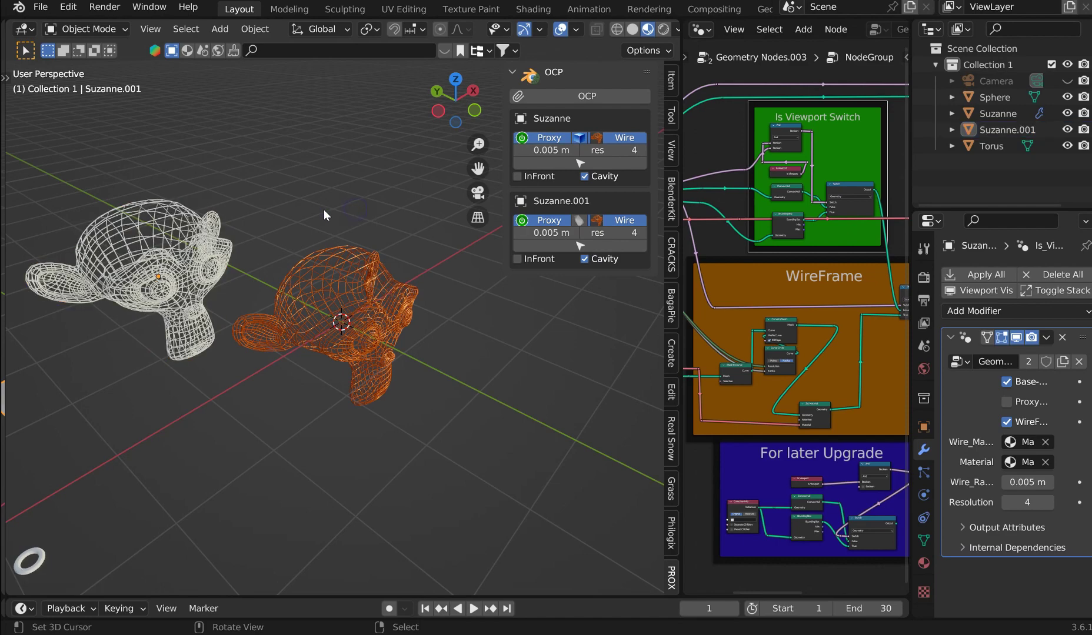
{"action": "middle_click_drag", "start_coordinate": [323, 210], "coordinate": [207, 285]}
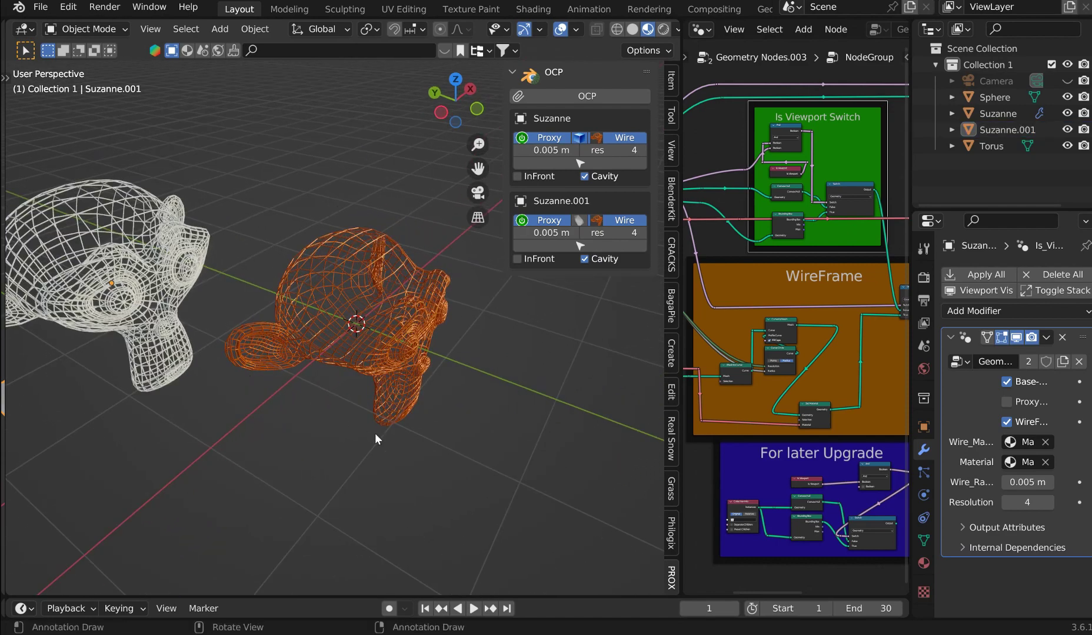
{"action": "key", "text": "shift+d"}
{"action": "left_click", "coordinate": [458, 402]}
{"action": "key", "text": "shift+d"}
{"action": "left_click", "coordinate": [303, 476]}
{"action": "key", "text": "shift+d"}
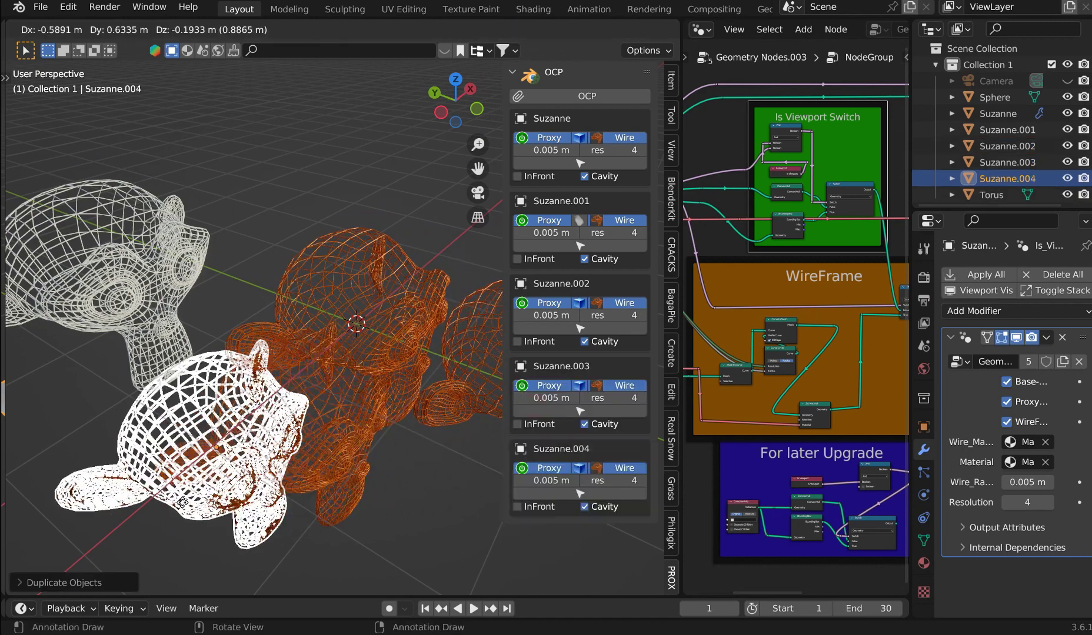
{"action": "left_click", "coordinate": [159, 506]}
{"action": "left_click", "coordinate": [1062, 338]}
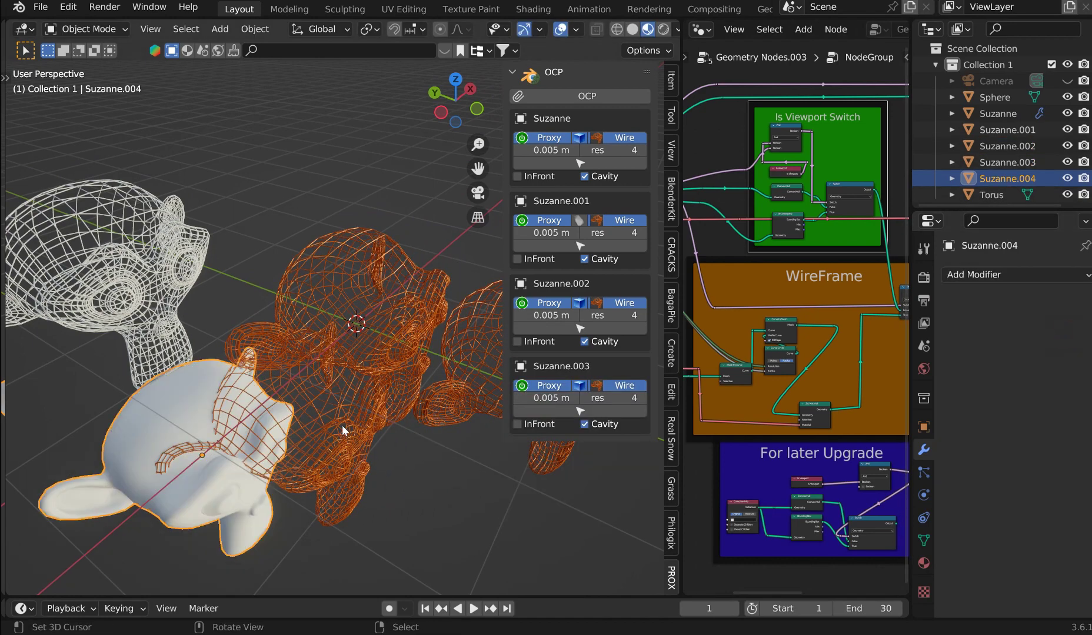
{"action": "left_click", "coordinate": [1007, 162]}
{"action": "left_click", "coordinate": [1062, 337]}
{"action": "left_click", "coordinate": [483, 332]}
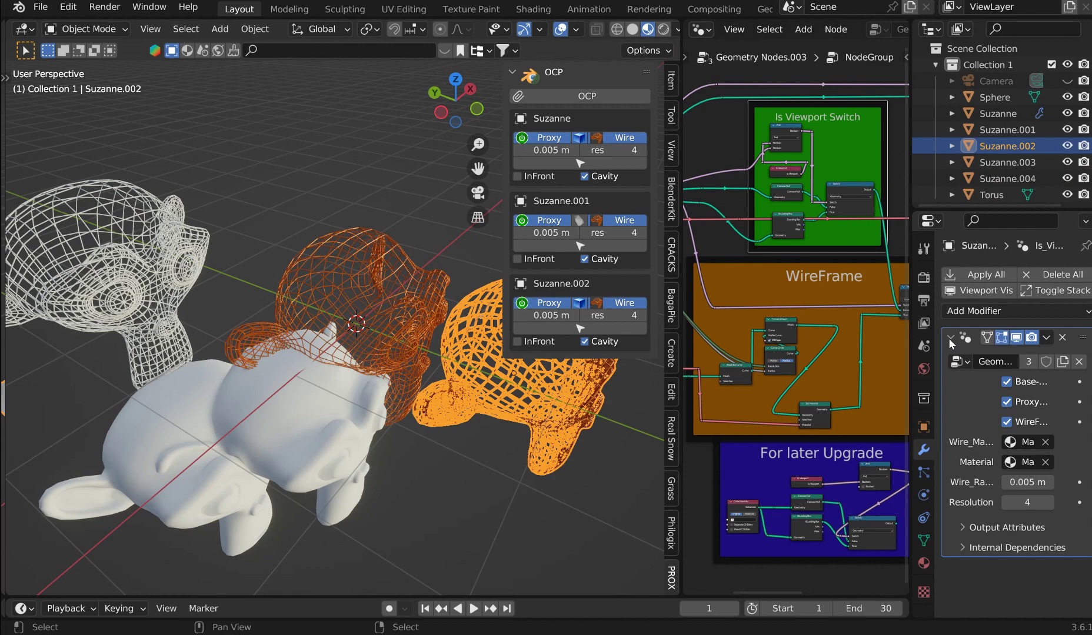
{"action": "left_click", "coordinate": [1062, 338]}
{"action": "middle_click_drag", "start_coordinate": [419, 311], "coordinate": [396, 303]}
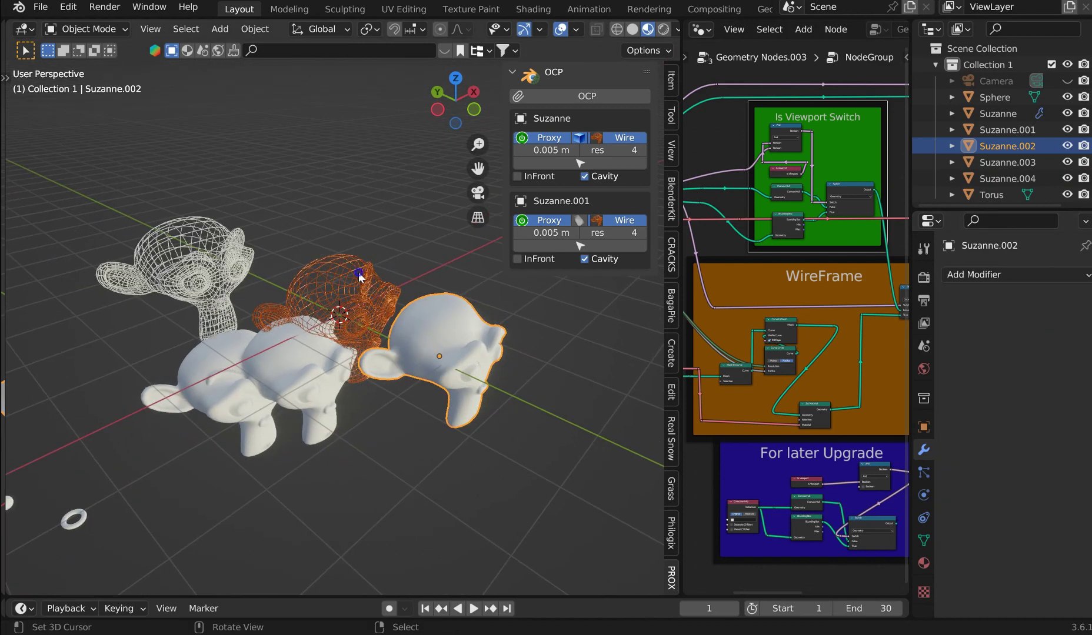
{"action": "left_click", "coordinate": [297, 306]}
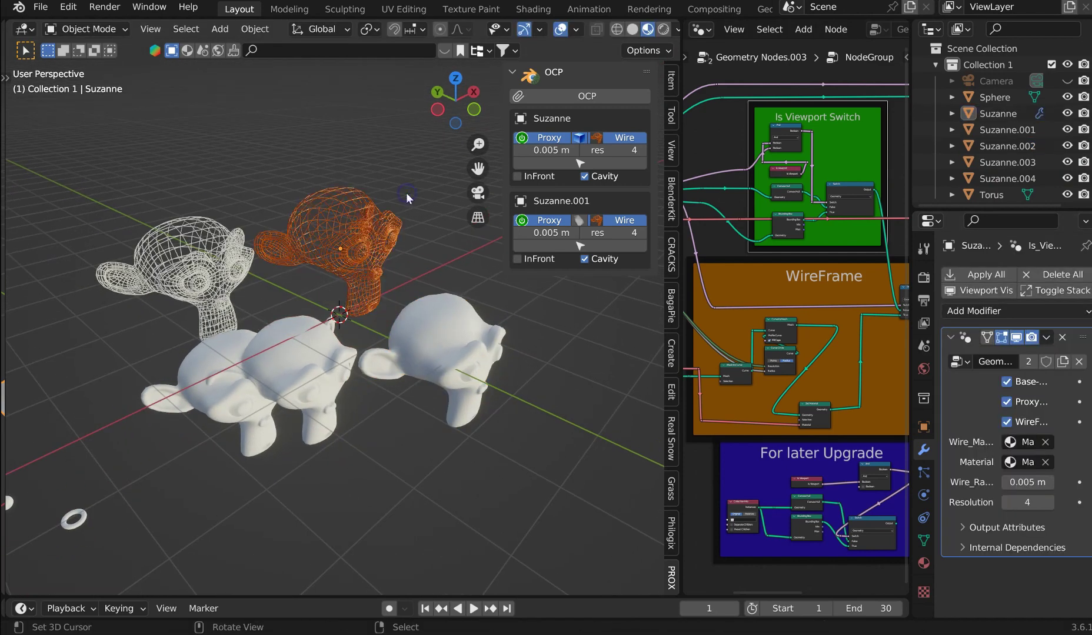
{"action": "middle_click_drag", "start_coordinate": [405, 193], "coordinate": [419, 217]}
{"action": "scroll", "coordinate": [330, 247], "scroll_direction": "up", "scroll_amount": 5}
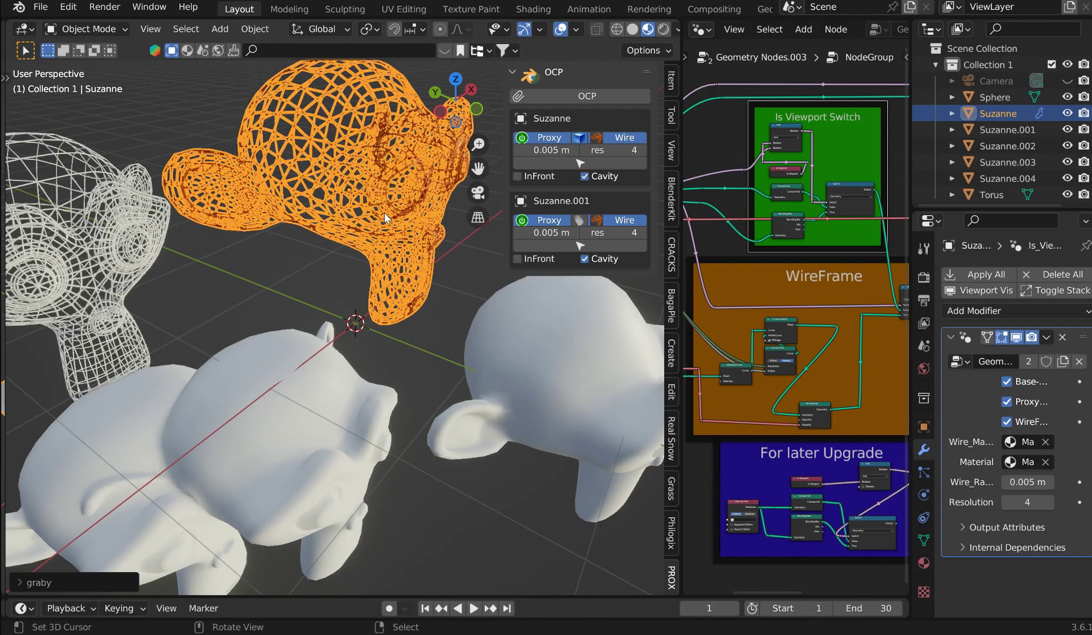
{"action": "scroll", "coordinate": [302, 256], "scroll_direction": "down", "scroll_amount": 3}
{"action": "middle_click_drag", "start_coordinate": [360, 220], "coordinate": [377, 276]}
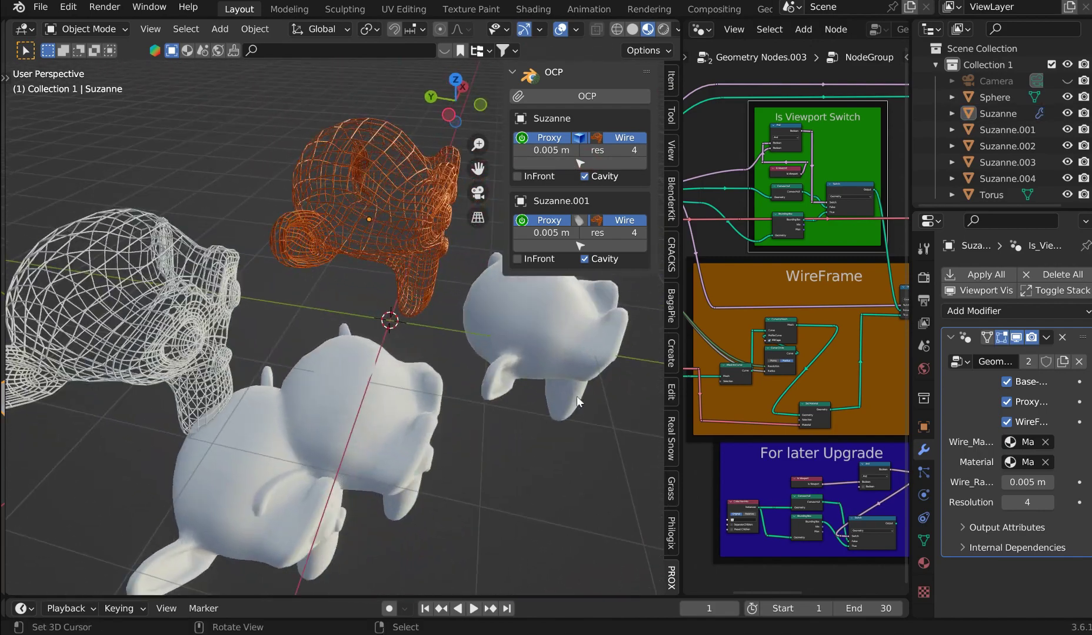
Step: Tick Name under Object > Viewport Display so Suzanne's label shows in the viewport
{"action": "left_click", "coordinate": [922, 427]}
{"action": "scroll", "coordinate": [1006, 500], "scroll_direction": "down", "scroll_amount": 5}
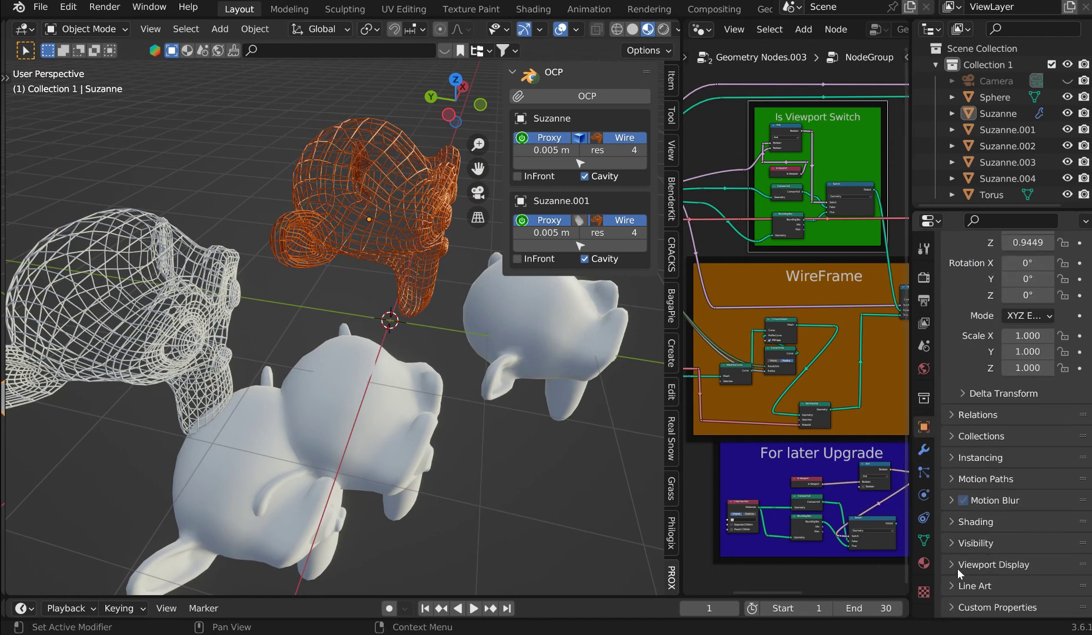
{"action": "left_click", "coordinate": [957, 566]}
{"action": "scroll", "coordinate": [979, 551], "scroll_direction": "down", "scroll_amount": 4}
{"action": "left_click", "coordinate": [1007, 486]}
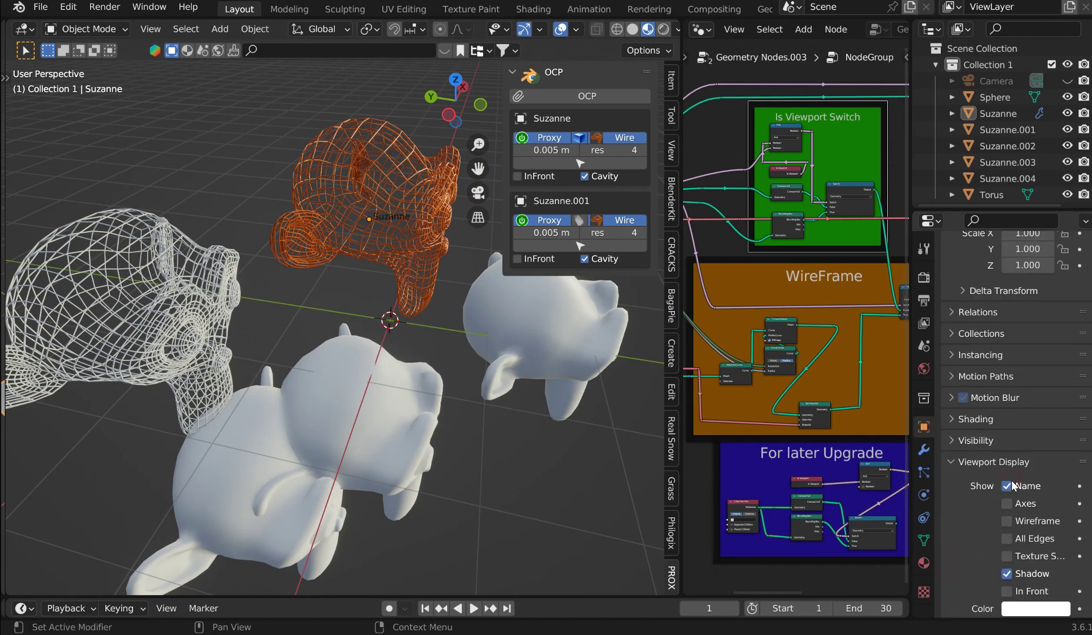
{"action": "scroll", "coordinate": [413, 241], "scroll_direction": "up", "scroll_amount": 10}
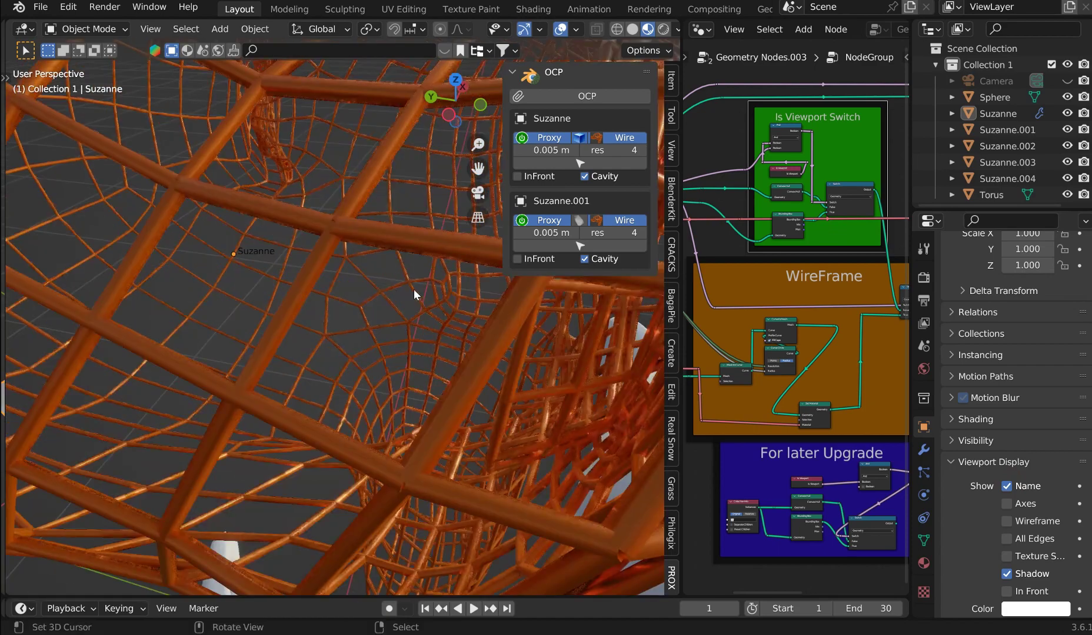
{"action": "scroll", "coordinate": [278, 271], "scroll_direction": "down", "scroll_amount": 10}
Step: Orbit around the monkeys, selecting Suzanne.002, Suzanne and Suzanne.001 in turn, then deselect everything
{"action": "middle_click_drag", "start_coordinate": [269, 268], "coordinate": [299, 277]}
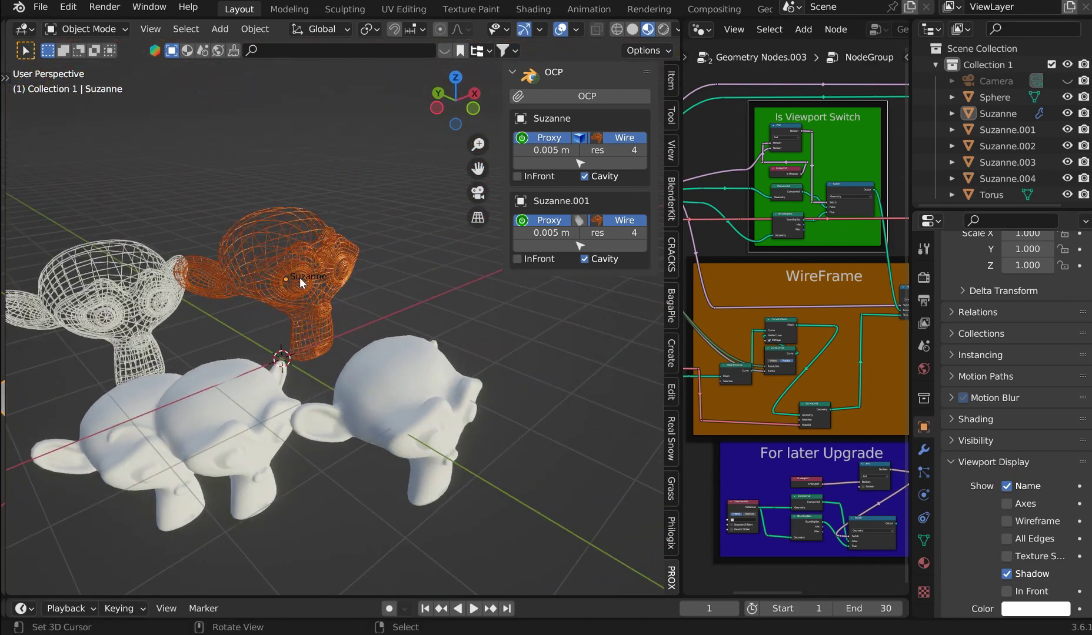
{"action": "scroll", "coordinate": [299, 277], "scroll_direction": "up", "scroll_amount": 3}
{"action": "left_click", "coordinate": [442, 421]}
{"action": "left_click", "coordinate": [260, 272]}
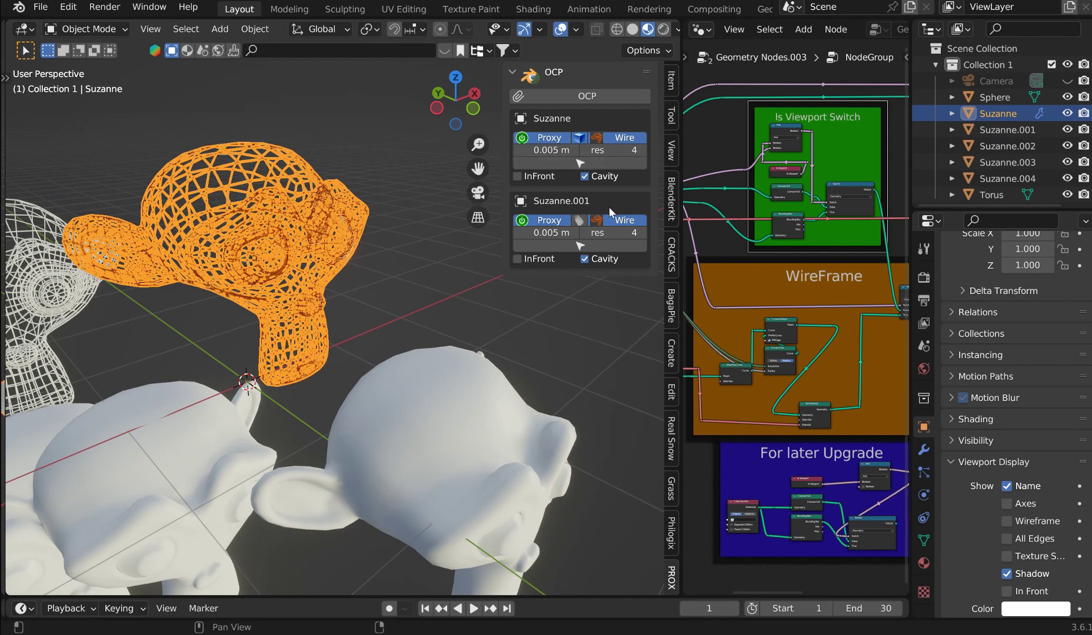
{"action": "middle_click_drag", "start_coordinate": [215, 268], "coordinate": [176, 241]}
{"action": "left_click", "coordinate": [153, 237]}
{"action": "left_click", "coordinate": [204, 153]}
{"action": "scroll", "coordinate": [273, 227], "scroll_direction": "down", "scroll_amount": 3}
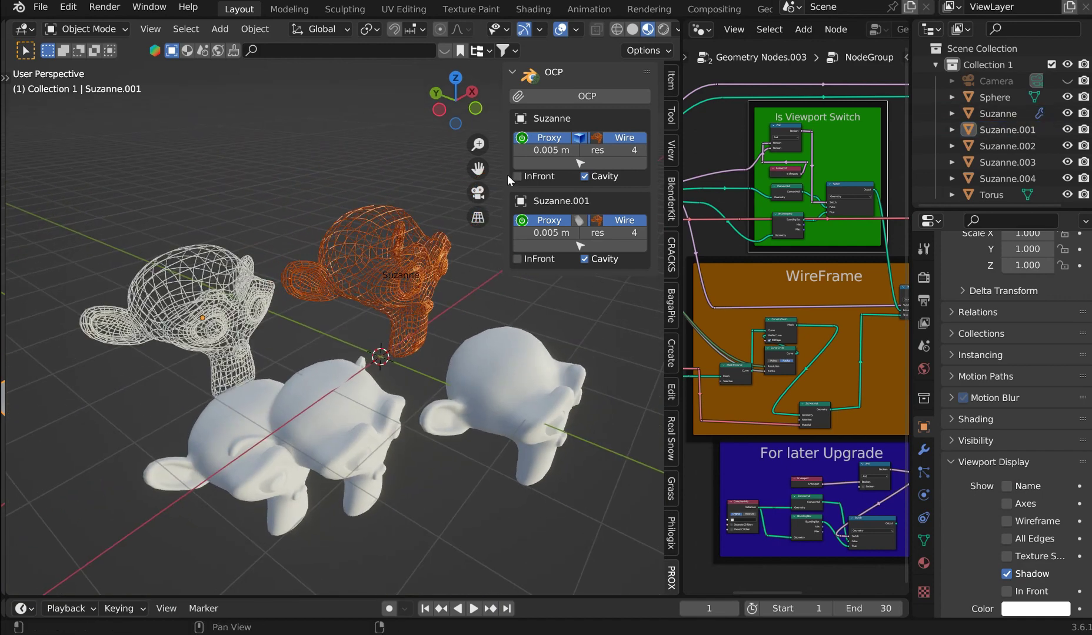
Step: Narrow the sidebar and hide the Navigate gizmo from the viewport gizmo options
{"action": "left_click_drag", "start_coordinate": [507, 168], "coordinate": [515, 168]}
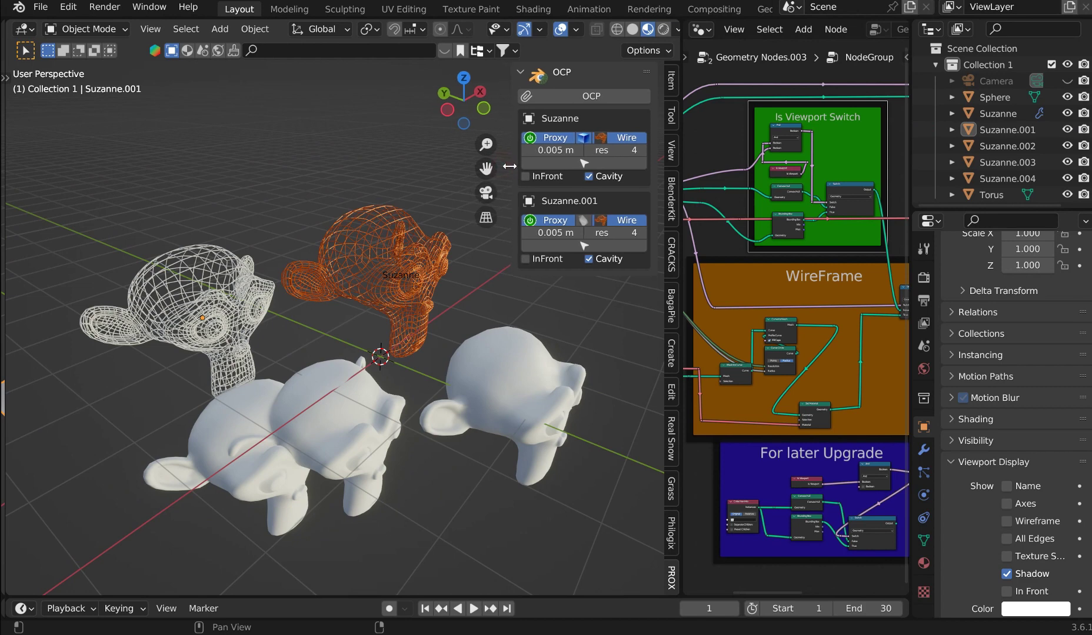
{"action": "left_click", "coordinate": [539, 29]}
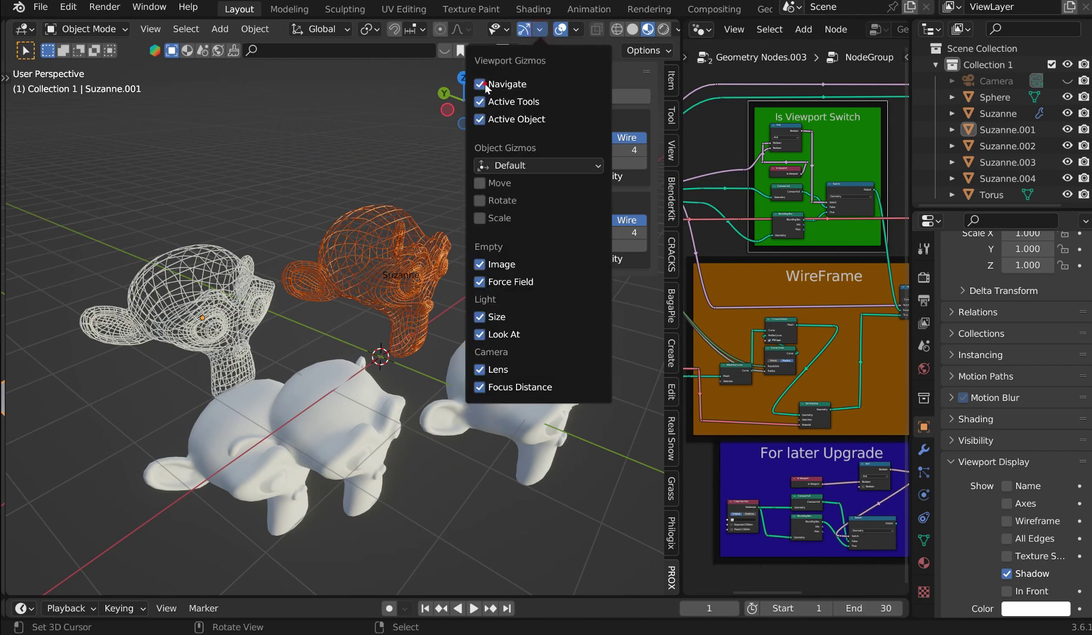
{"action": "left_click", "coordinate": [483, 86]}
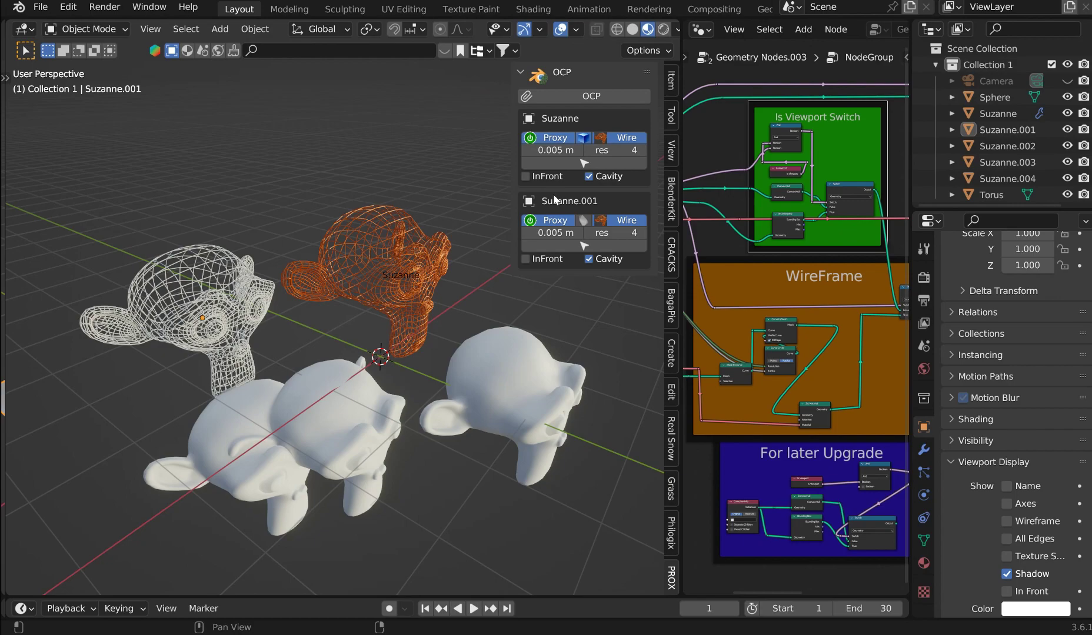
Step: Select the orange wireframe Suzanne
{"action": "scroll", "coordinate": [421, 285], "scroll_direction": "up", "scroll_amount": 5}
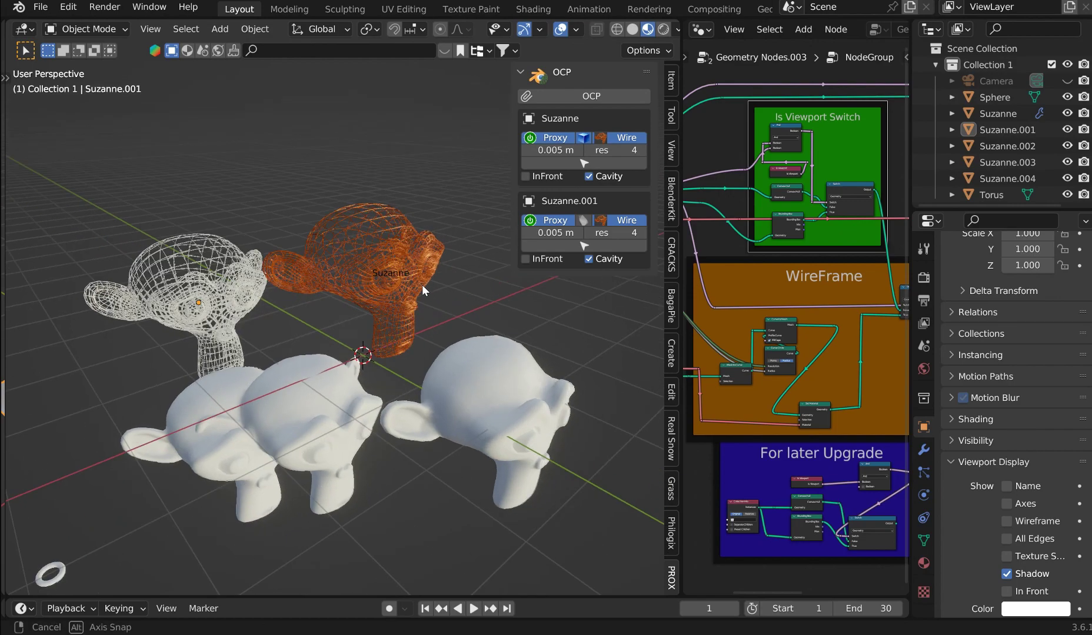
{"action": "scroll", "coordinate": [436, 288], "scroll_direction": "down", "scroll_amount": 5}
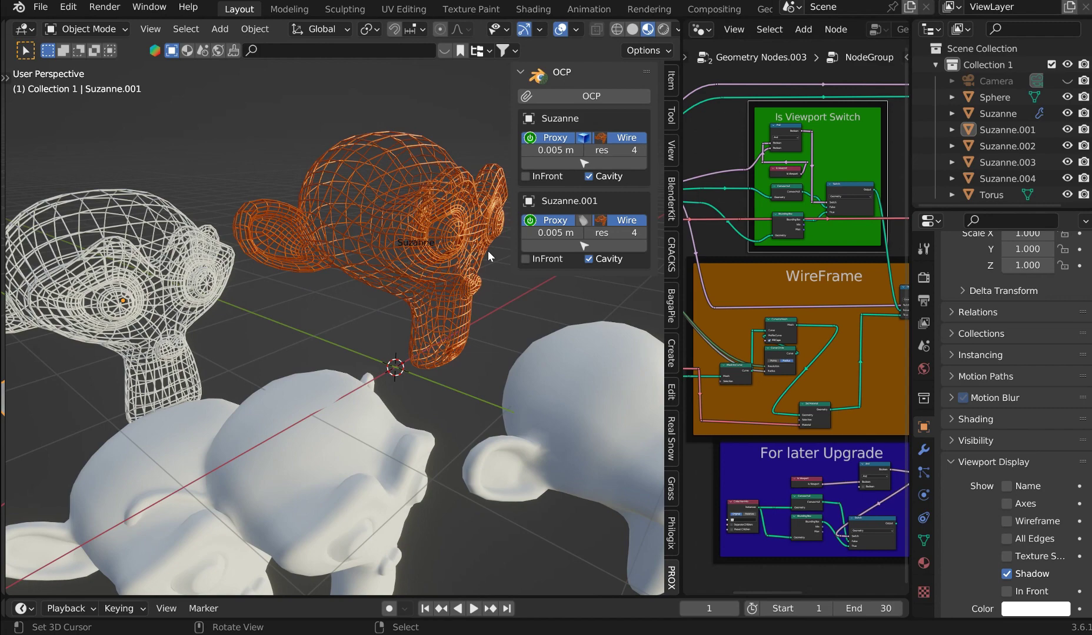
{"action": "scroll", "coordinate": [435, 312], "scroll_direction": "down", "scroll_amount": 4}
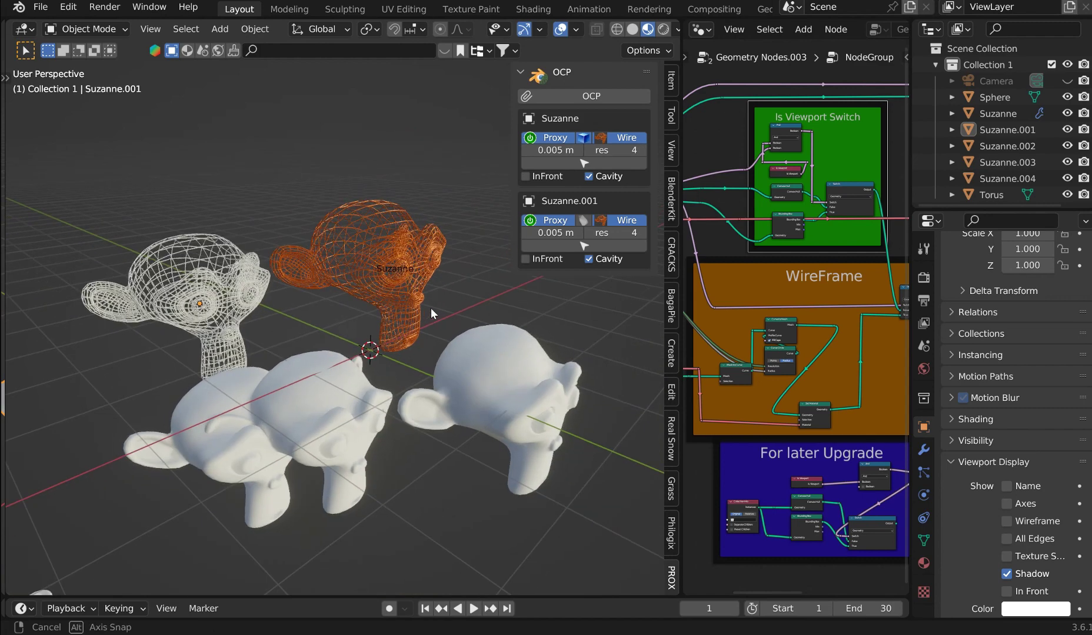
{"action": "scroll", "coordinate": [430, 308], "scroll_direction": "up", "scroll_amount": 1}
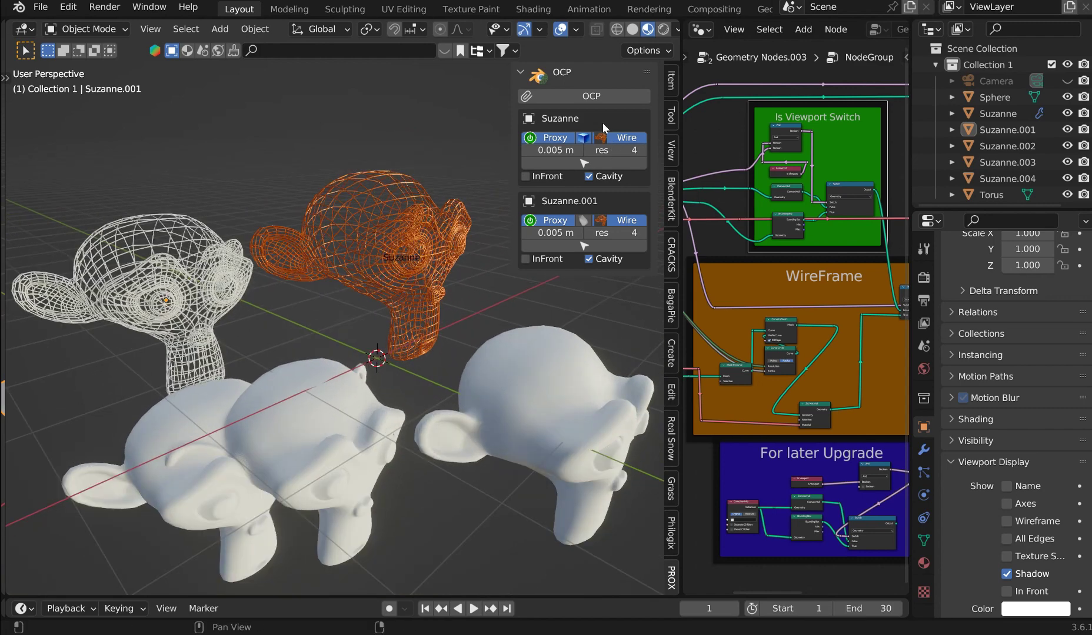
{"action": "left_click", "coordinate": [423, 246]}
Step: Delete the wireframe Suzanne and select the wireframe Suzanne.001
{"action": "key", "text": "Delete"}
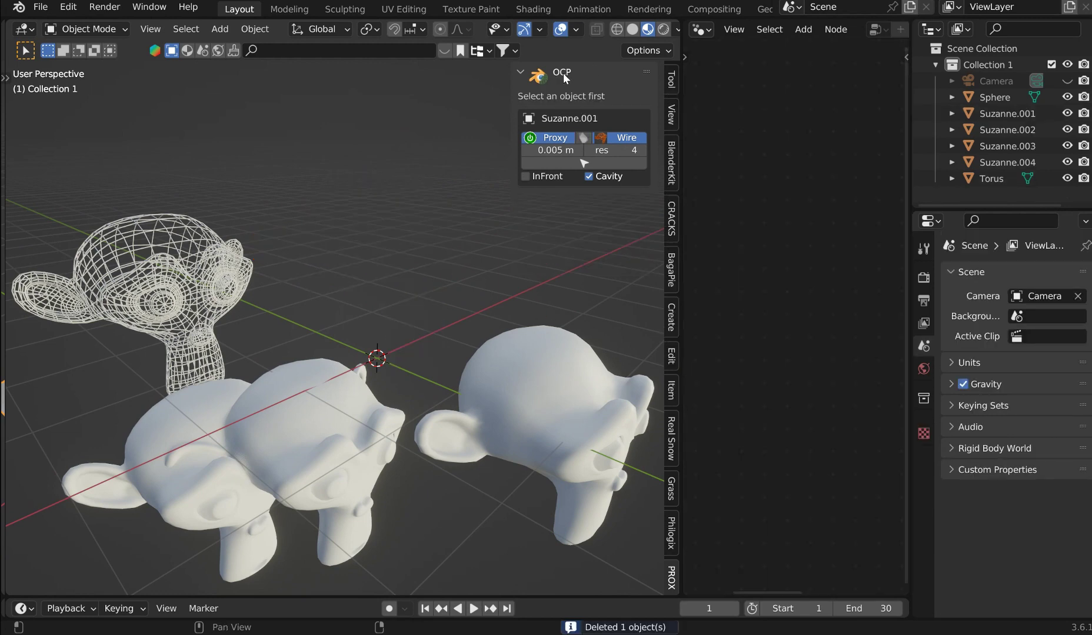
{"action": "left_click", "coordinate": [589, 177]}
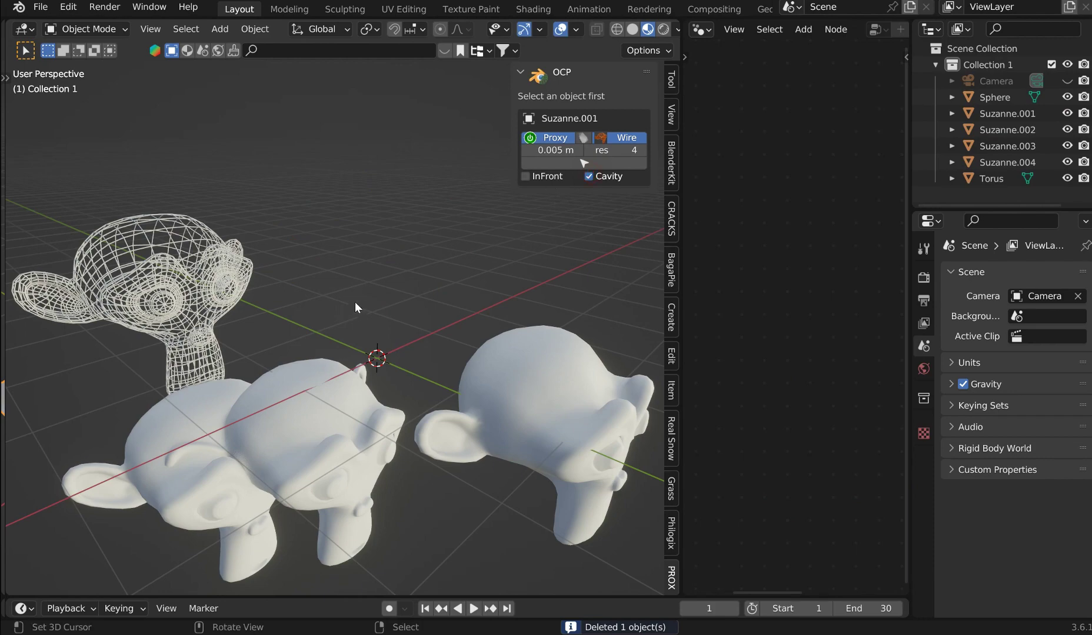
{"action": "middle_click_drag", "start_coordinate": [355, 301], "coordinate": [200, 262]}
{"action": "left_click", "coordinate": [200, 262]}
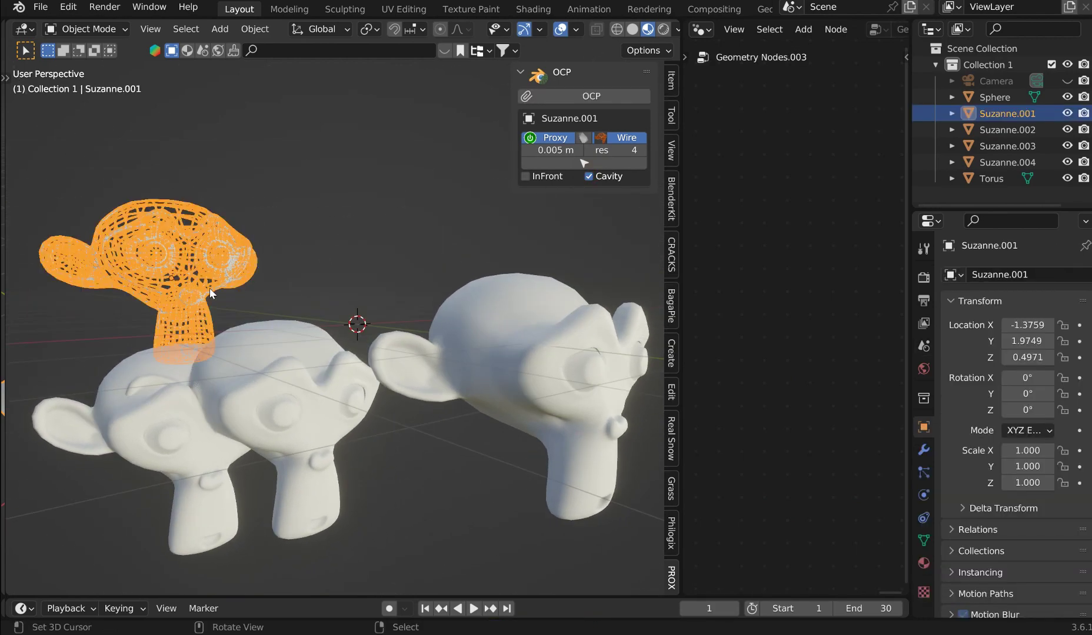
Step: Move Suzanne.001 down along Z to about −0.7003, into the neighbouring monkey
{"action": "key", "text": "g"}
{"action": "key", "text": "z"}
{"action": "left_click", "coordinate": [275, 278]}
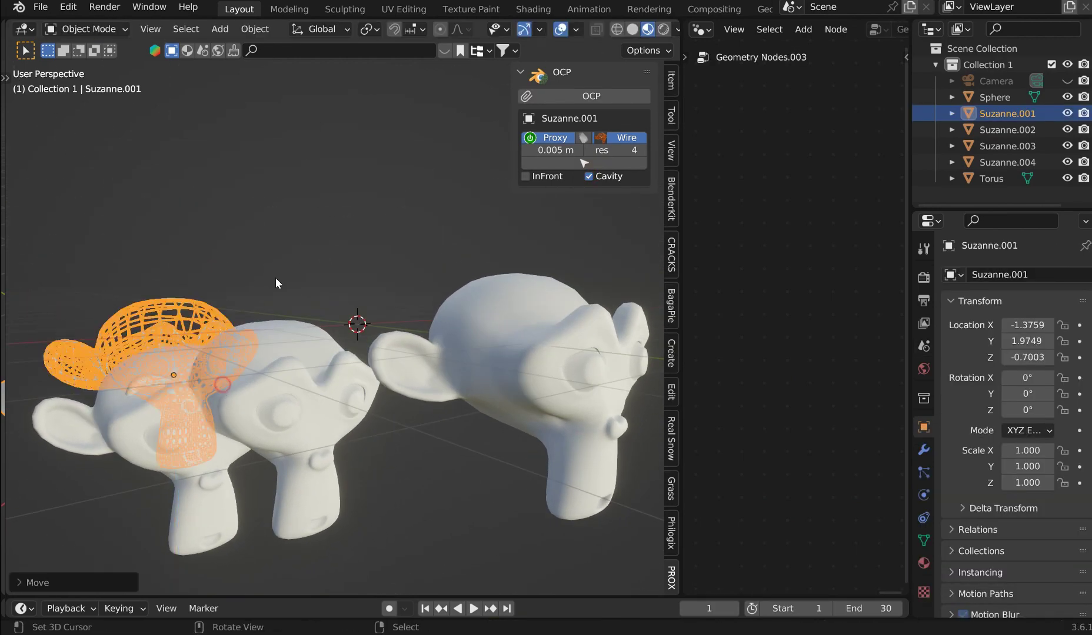
{"action": "left_click", "coordinate": [334, 263]}
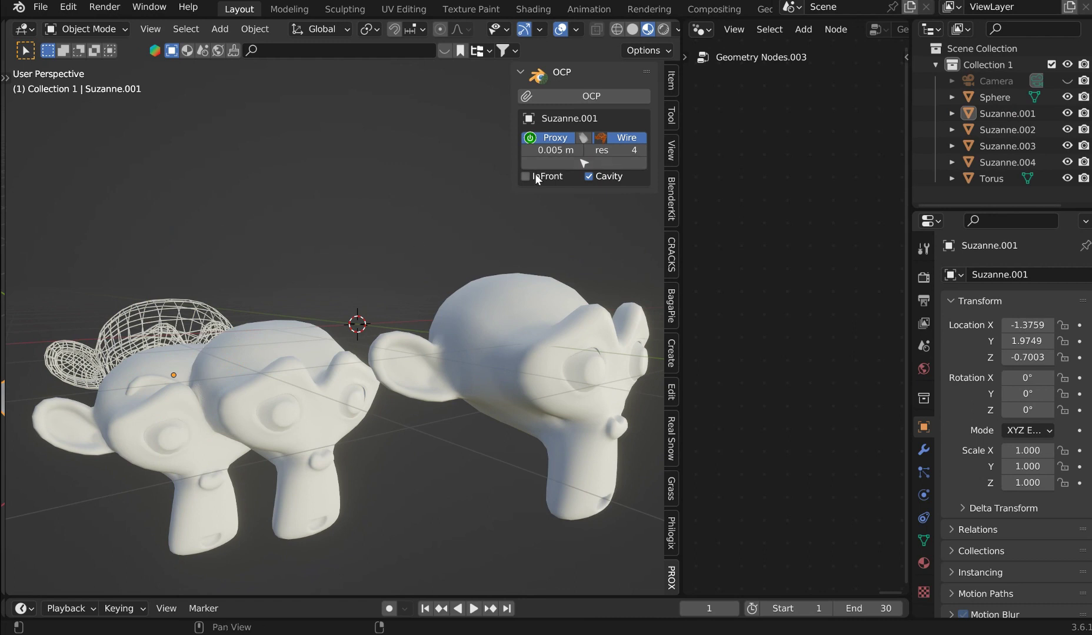
Step: Tick InFront for Suzanne.001's proxy and switch its display from Wire to Solid
{"action": "left_click", "coordinate": [527, 176]}
{"action": "left_click", "coordinate": [153, 329]}
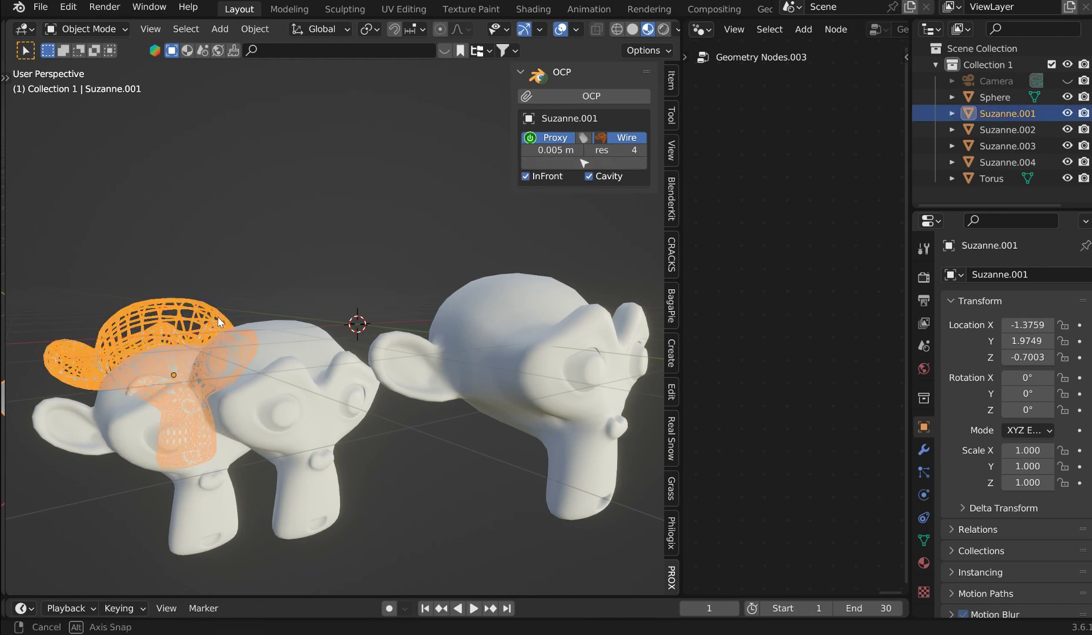
{"action": "middle_click_drag", "start_coordinate": [295, 264], "coordinate": [318, 274]}
{"action": "left_click", "coordinate": [607, 136]}
{"action": "mouse_move", "coordinate": [468, 230]}
{"action": "middle_mouse_down"}
{"action": "mouse_move", "coordinate": [429, 224]}
{"action": "mouse_move", "coordinate": [465, 212]}
{"action": "mouse_move", "coordinate": [402, 265]}
{"action": "middle_mouse_up"}
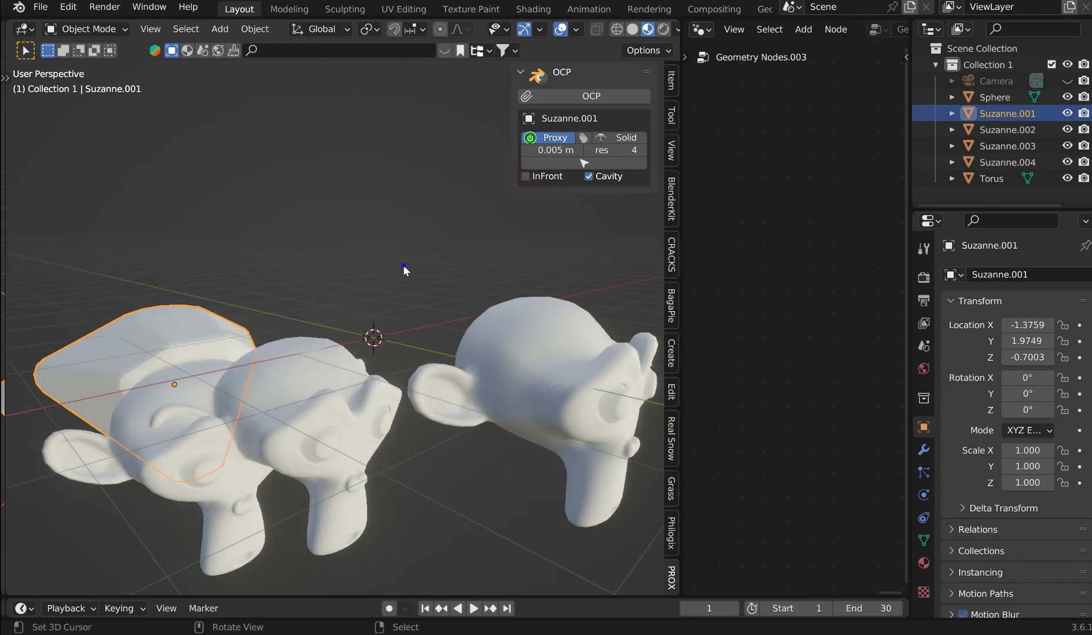
Step: Clear the selection, turn off In Front in the OCP panel, and select Suzanne.001
{"action": "left_click", "coordinate": [148, 375]}
{"action": "left_click", "coordinate": [231, 313]}
{"action": "left_click", "coordinate": [589, 176]}
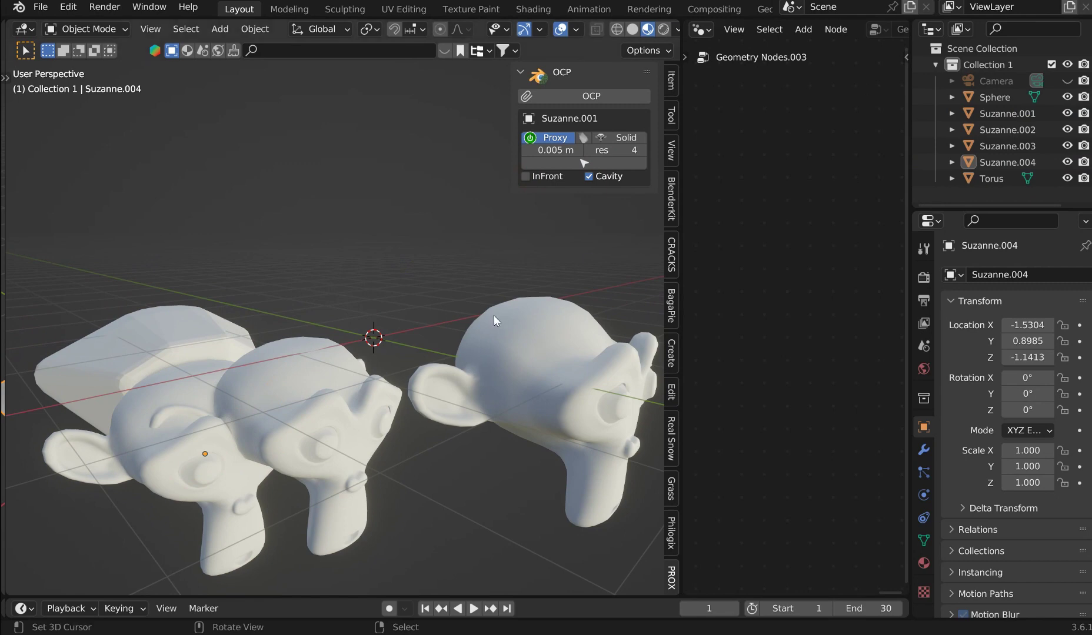
{"action": "middle_click_drag", "start_coordinate": [494, 315], "coordinate": [247, 354]}
{"action": "left_click", "coordinate": [247, 355]}
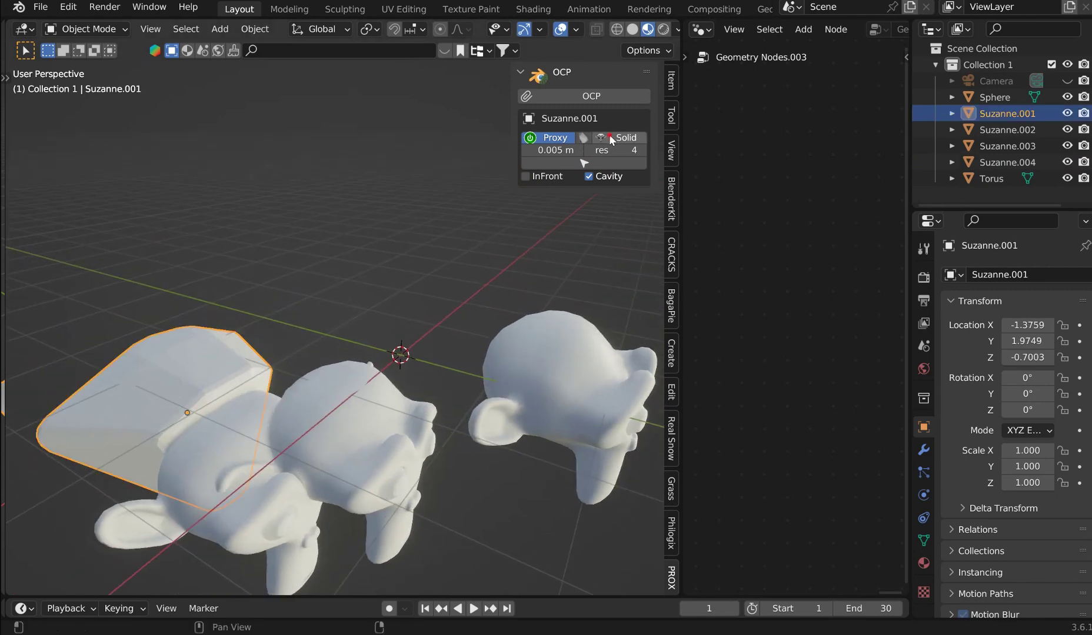
Step: Switch Suzanne.001's proxy back to Wire, then turn the proxy off to show the real mesh
{"action": "left_click", "coordinate": [623, 137]}
{"action": "left_click", "coordinate": [585, 136]}
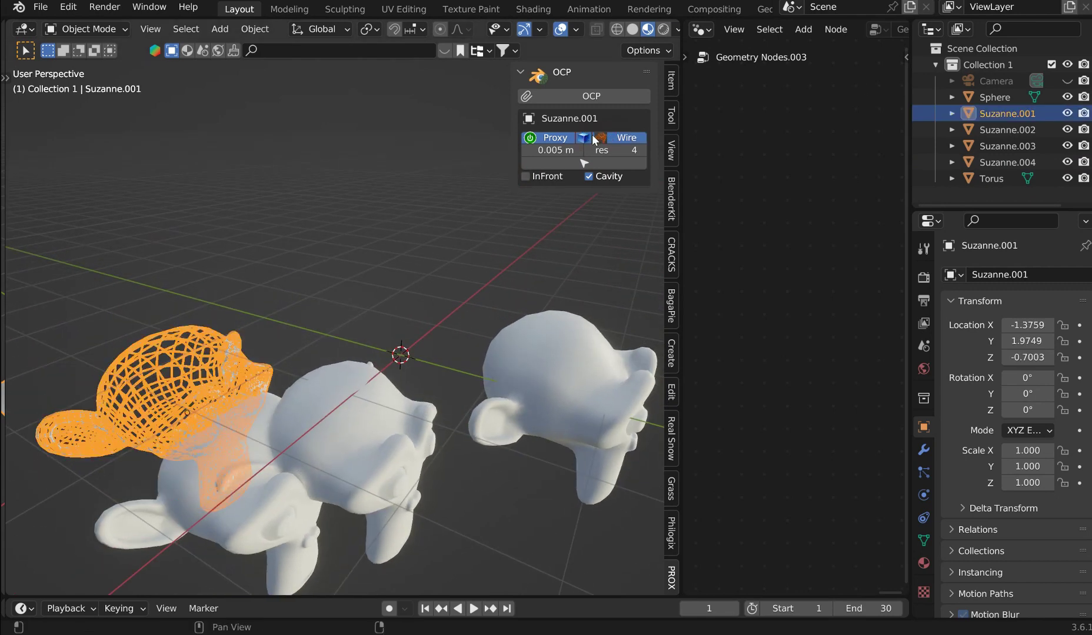
{"action": "middle_click_drag", "start_coordinate": [314, 261], "coordinate": [527, 153]}
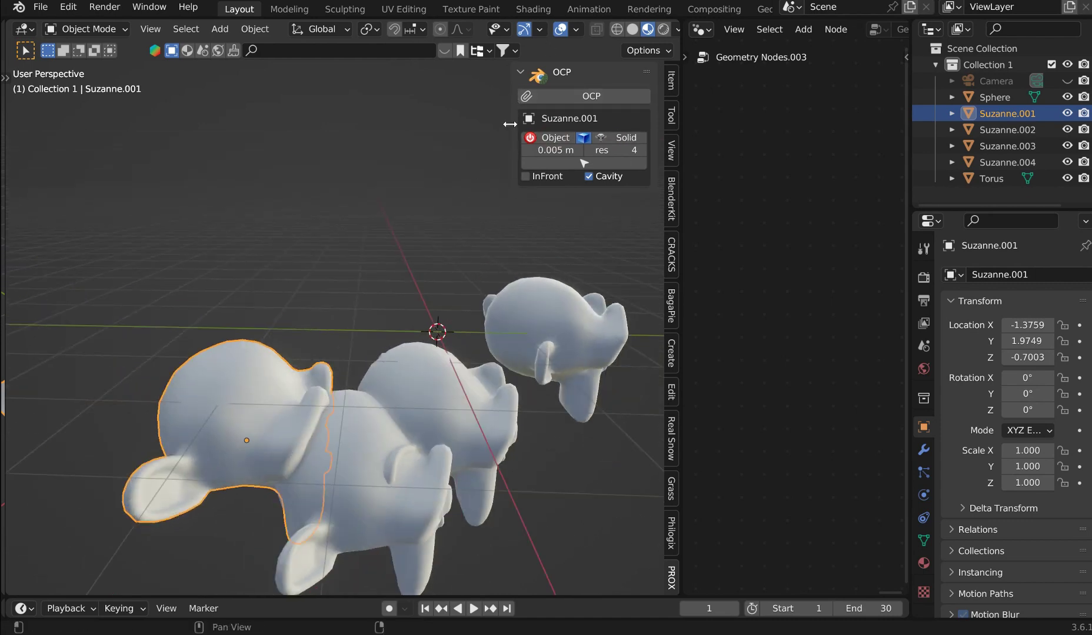
{"action": "mouse_move", "coordinate": [516, 126]}
{"action": "left_mouse_down"}
{"action": "mouse_move", "coordinate": [580, 129]}
{"action": "mouse_move", "coordinate": [504, 134]}
{"action": "left_mouse_up"}
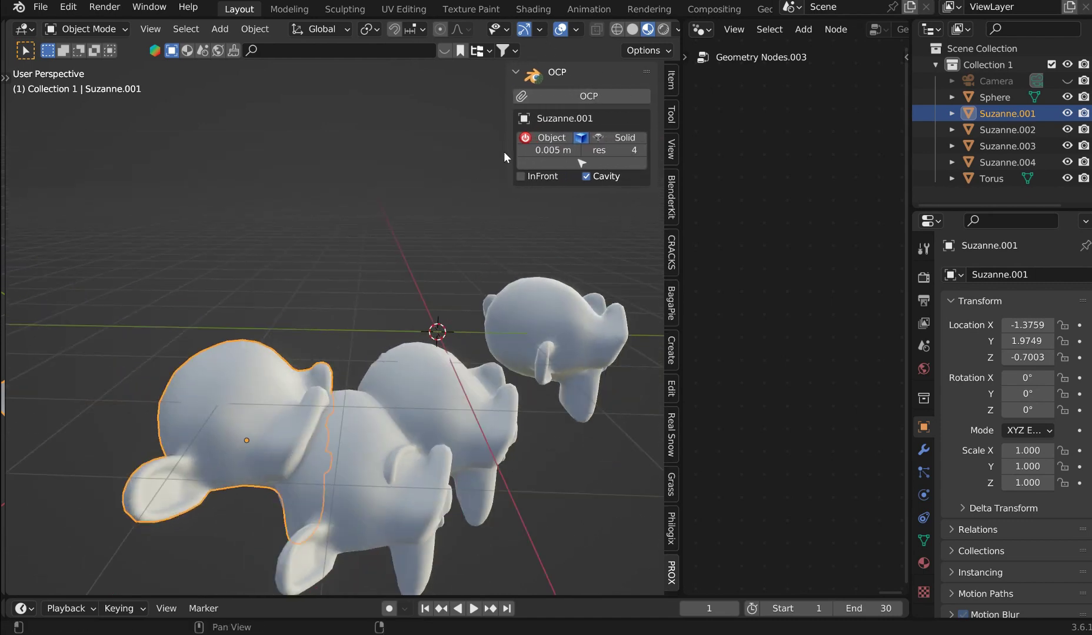
{"action": "middle_click_drag", "start_coordinate": [365, 302], "coordinate": [369, 268]}
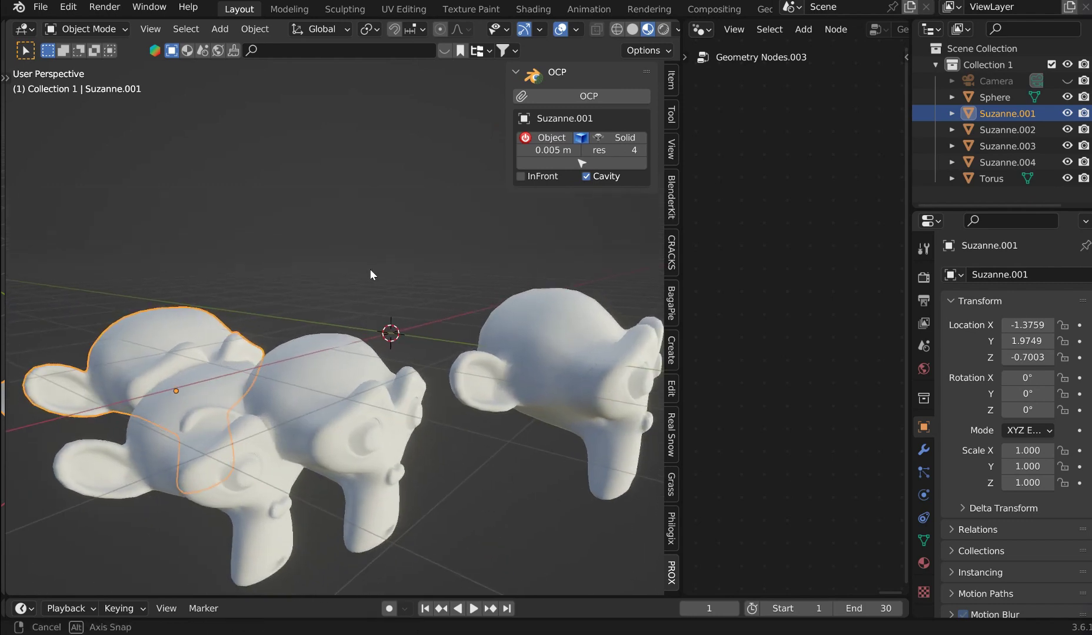